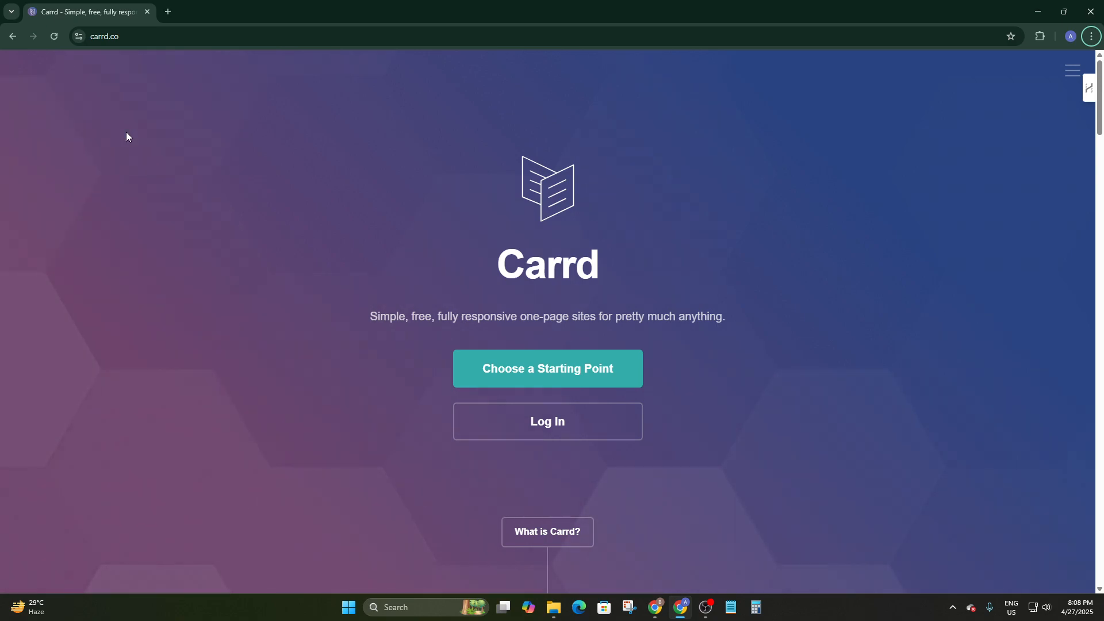
# Look through the Carrd homepage's site examples and its Simple, Responsive and Free feature sections.
pyautogui.scroll(-4, 365, 270)
pyautogui.scroll(4, 366, 270)
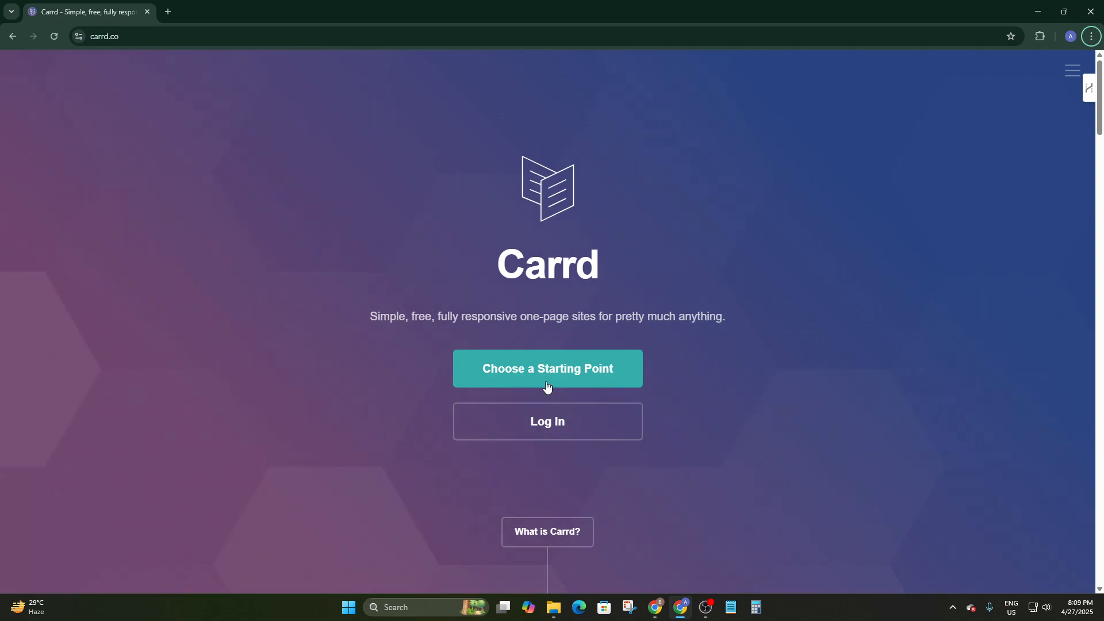
pyautogui.scroll(-3, 555, 382)
pyautogui.scroll(-10, 584, 323)
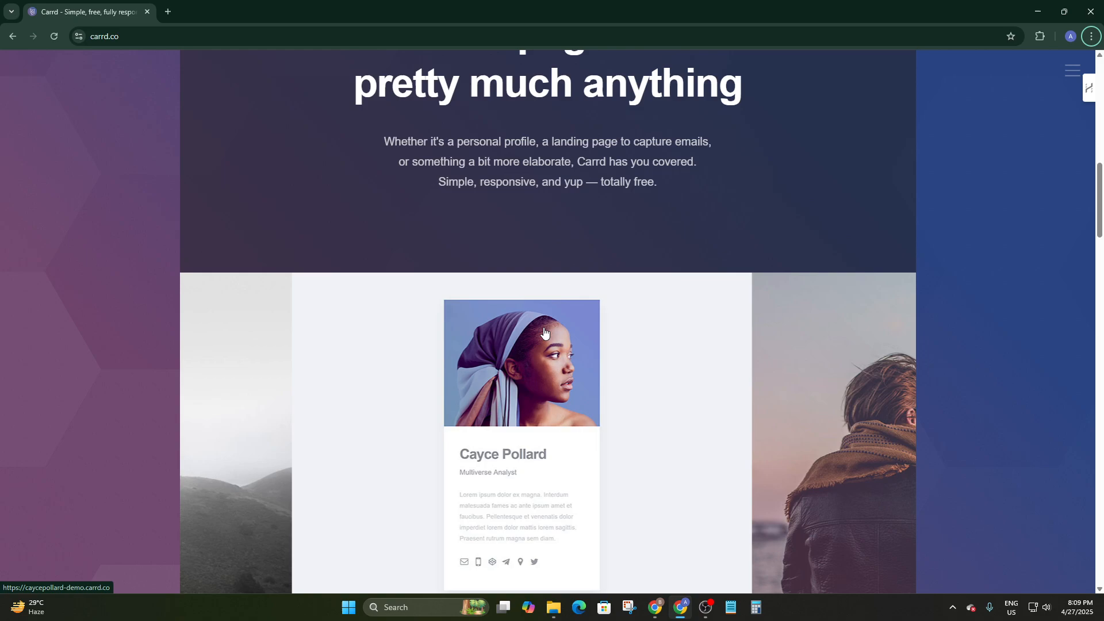
pyautogui.scroll(-13, 544, 333)
pyautogui.scroll(2, 529, 291)
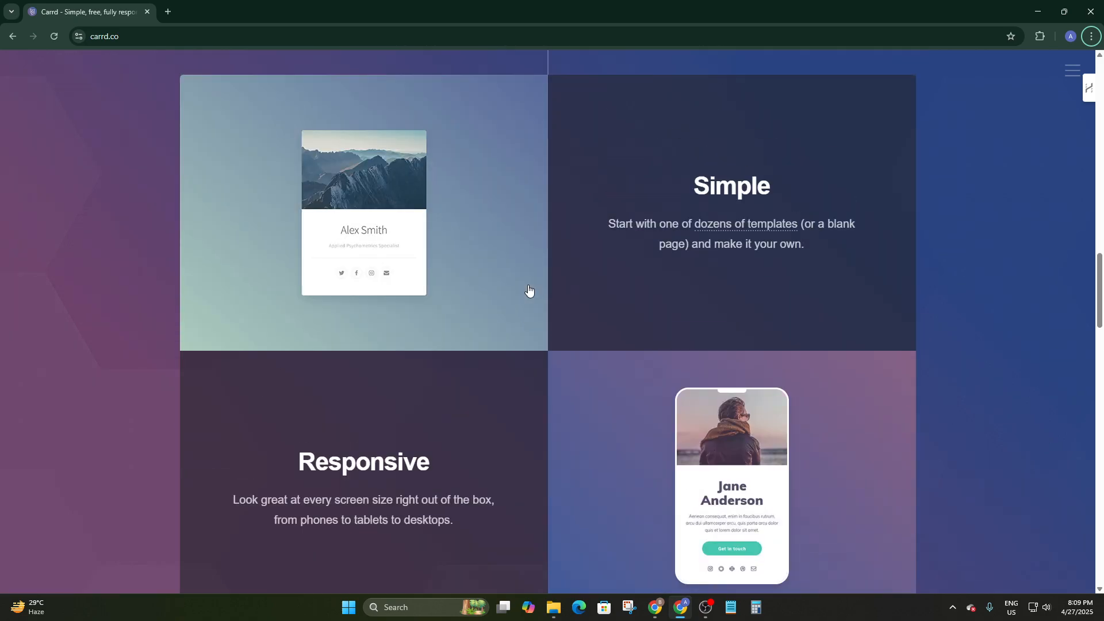
pyautogui.scroll(1, 529, 290)
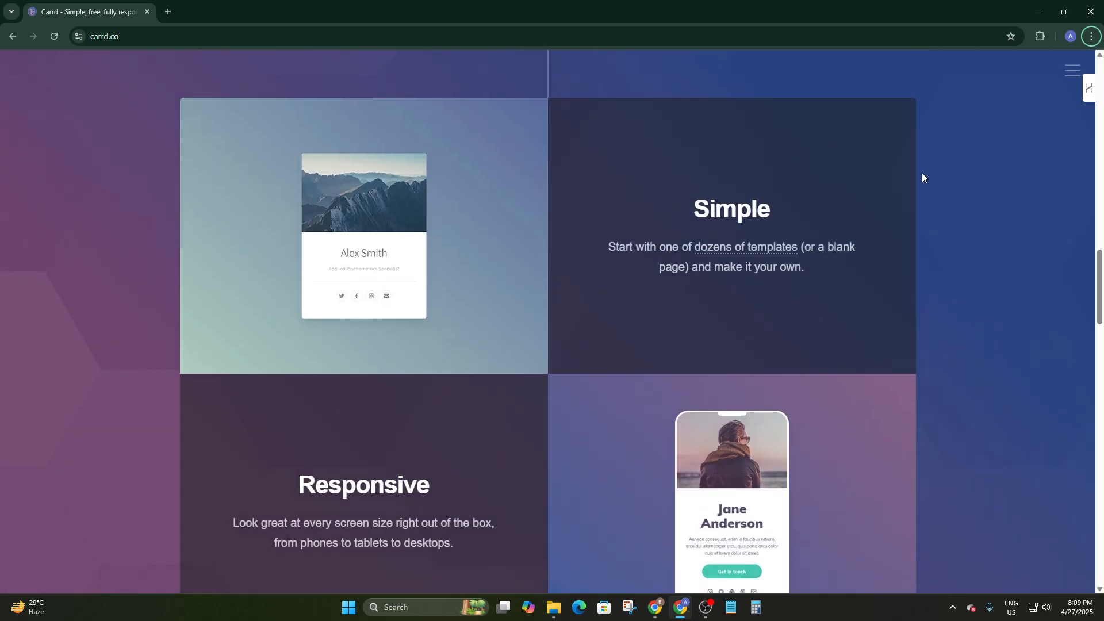
pyautogui.scroll(-6, 495, 390)
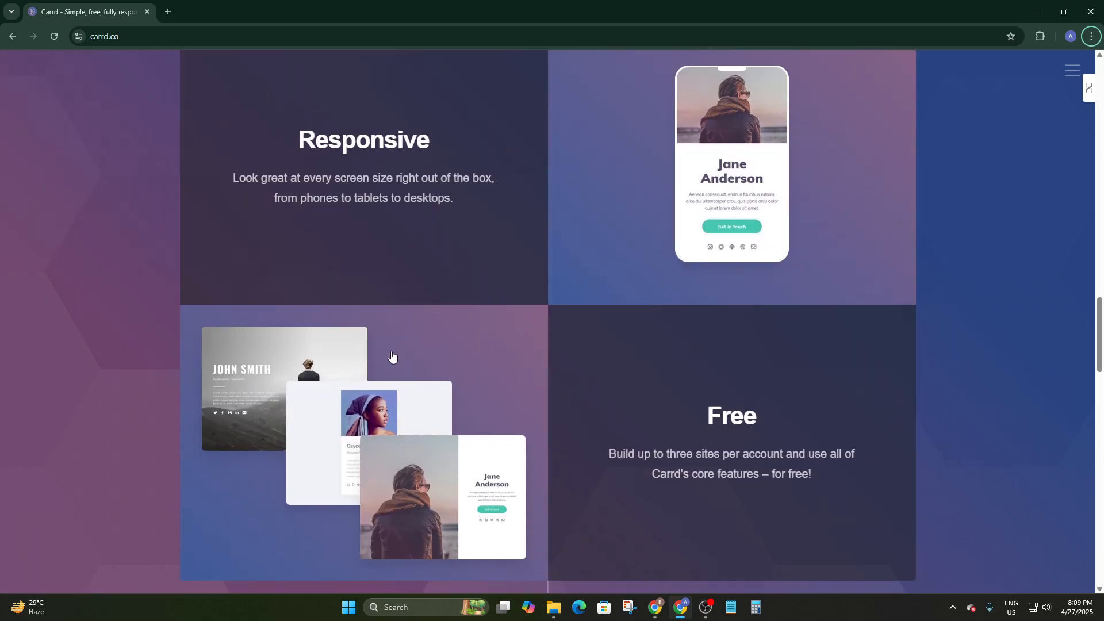
pyautogui.scroll(2, 740, 255)
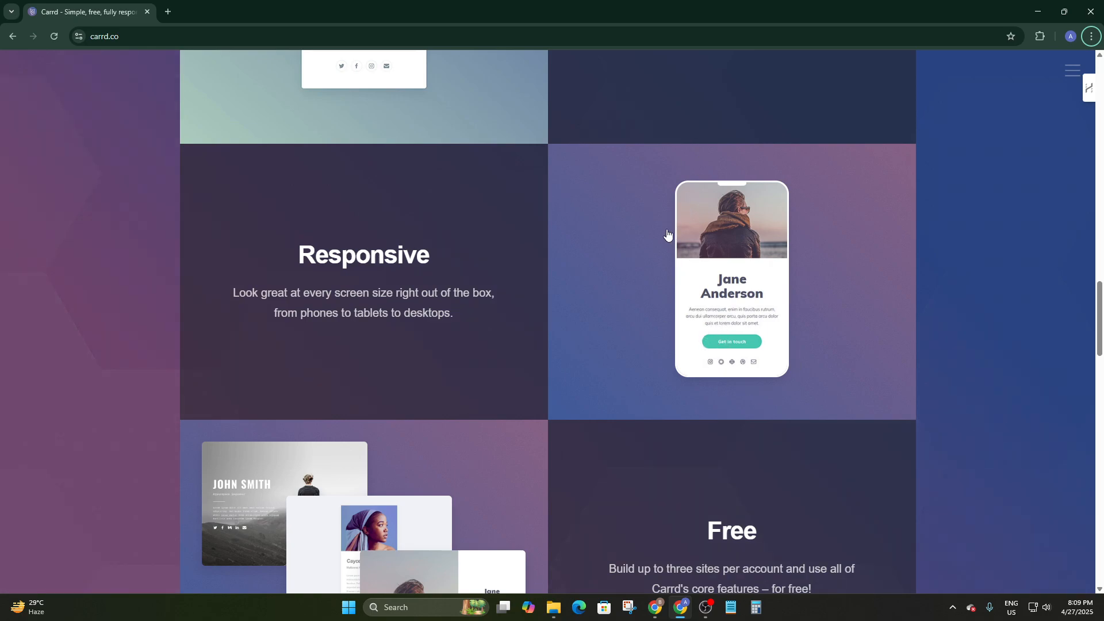
pyautogui.scroll(-1, 784, 327)
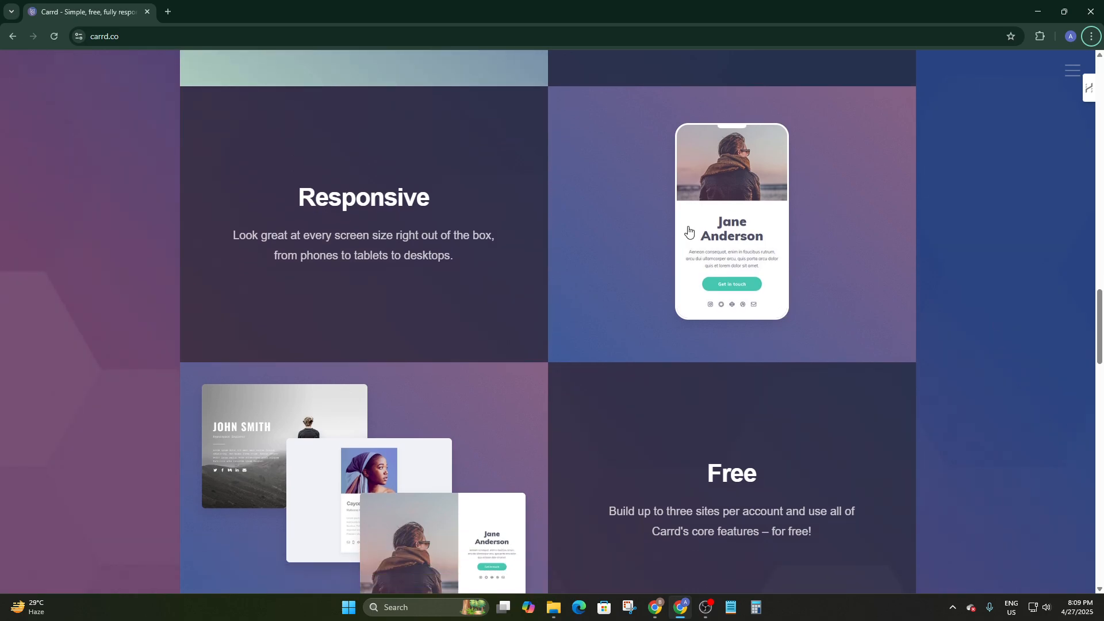
pyautogui.scroll(-3, 871, 259)
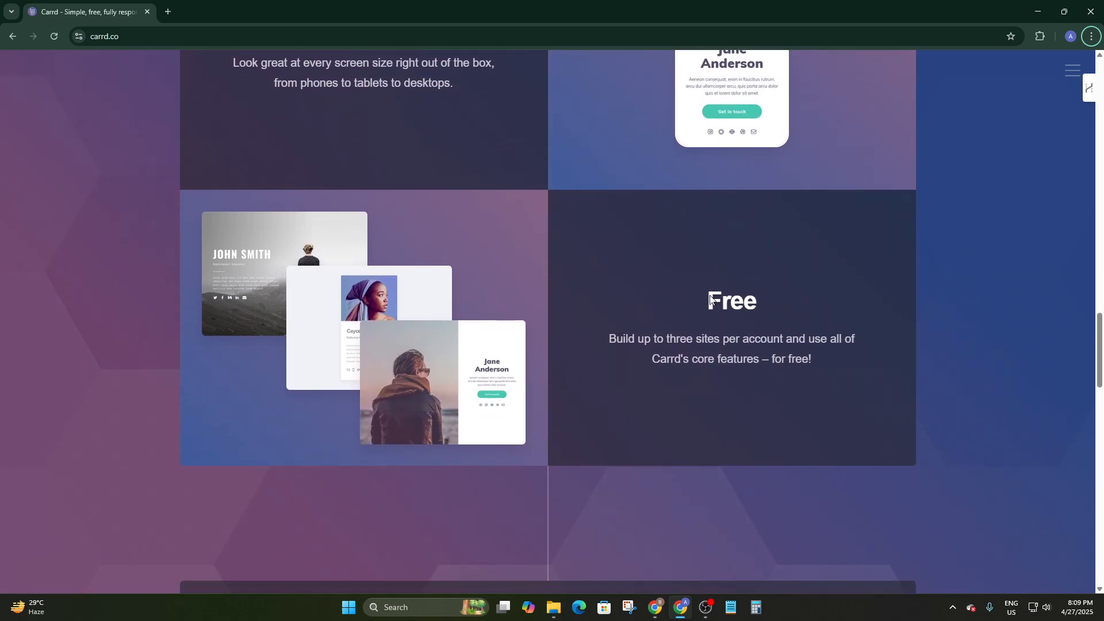
# Compare the homepage's Free section with the optional Go Pro upgrade section.
pyautogui.scroll(-2, 621, 348)
pyautogui.scroll(-3, 677, 344)
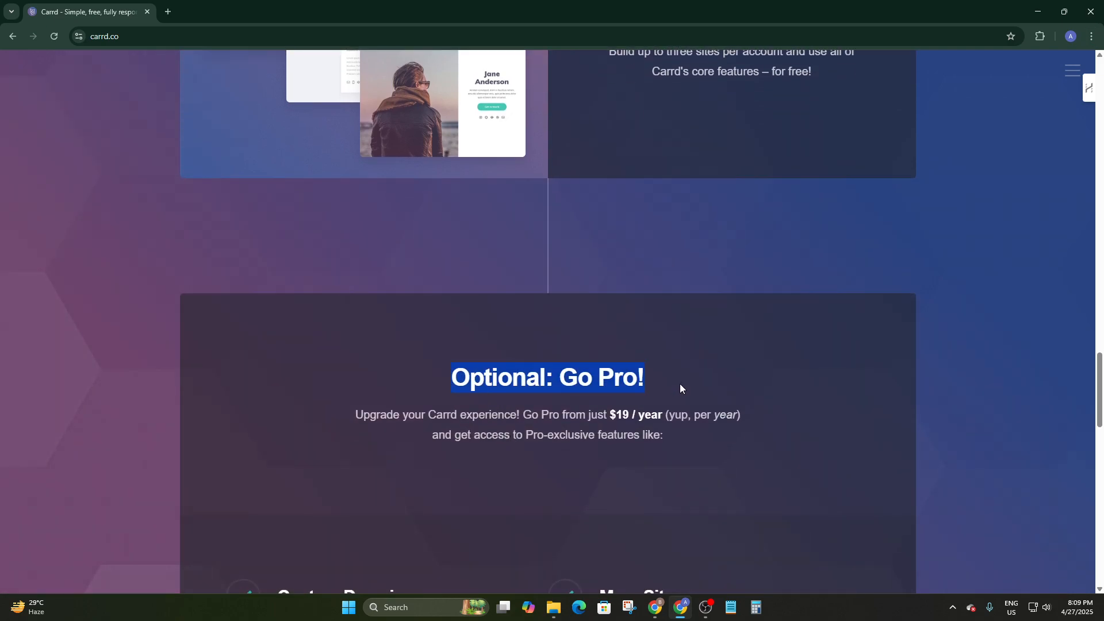
pyautogui.click(678, 339)
pyautogui.scroll(-2, 533, 430)
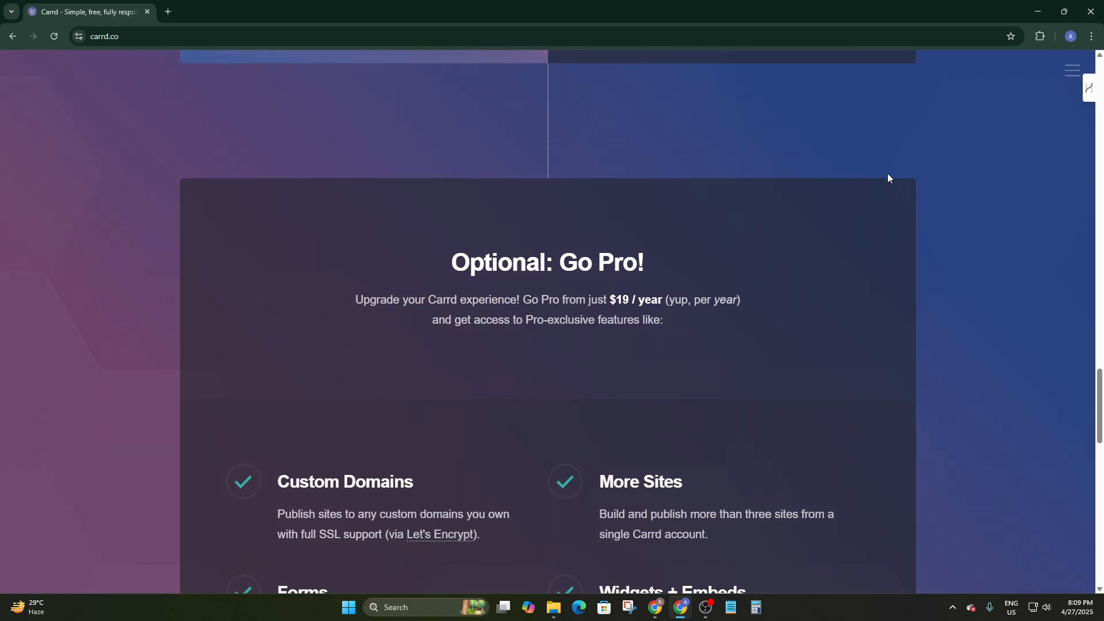
pyautogui.scroll(-3, 763, 138)
pyautogui.scroll(9, 751, 140)
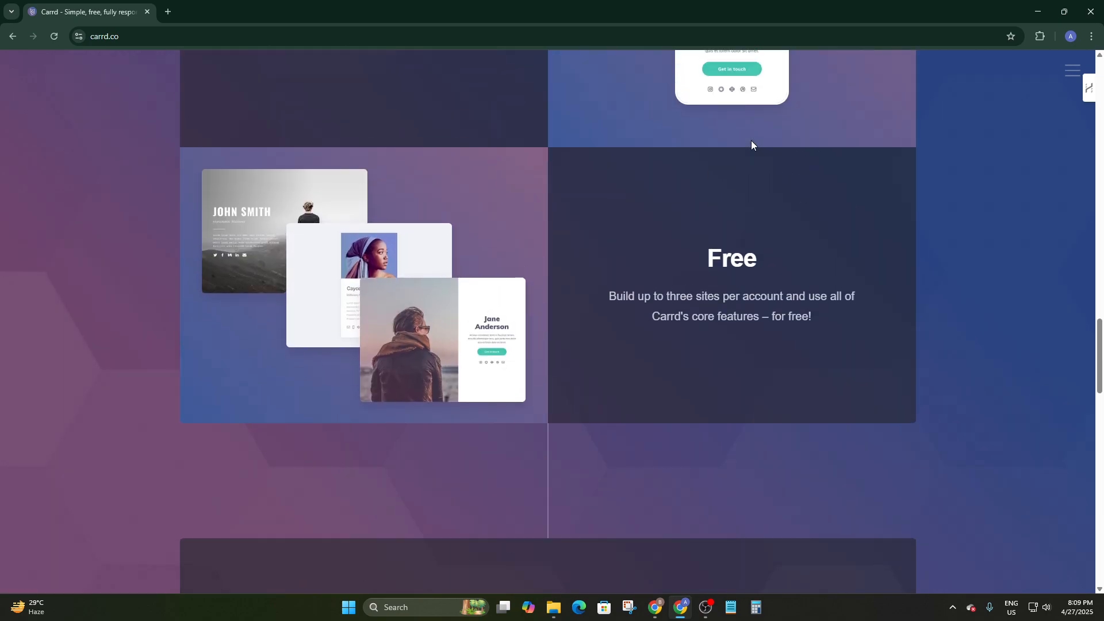
pyautogui.scroll(8, 751, 141)
pyautogui.scroll(-18, 750, 141)
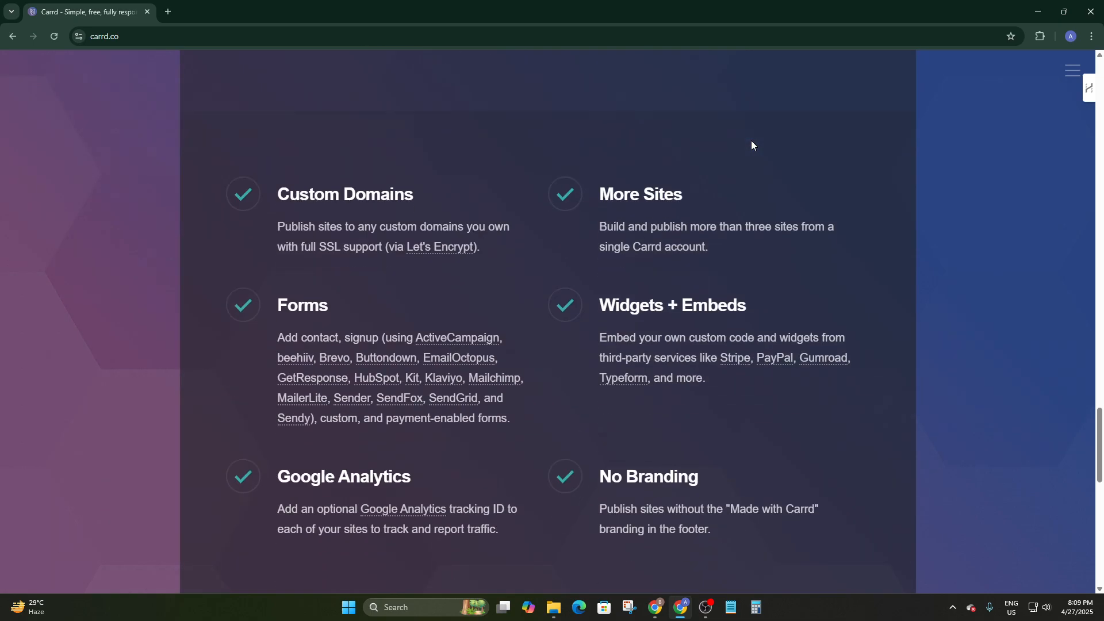
pyautogui.scroll(10, 501, 197)
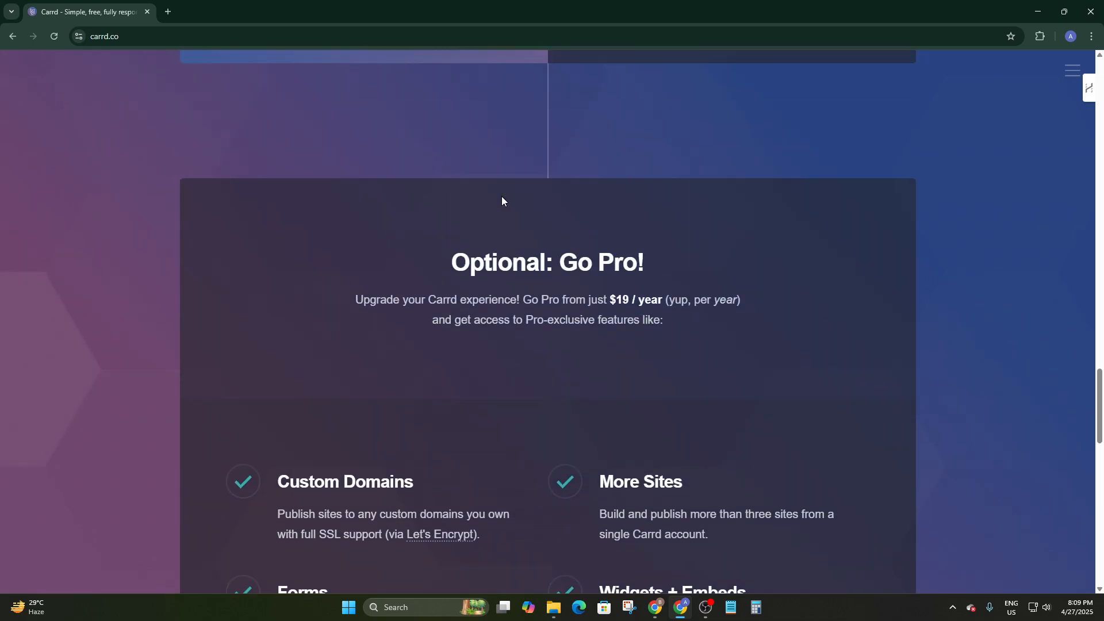
pyautogui.scroll(-10, 502, 200)
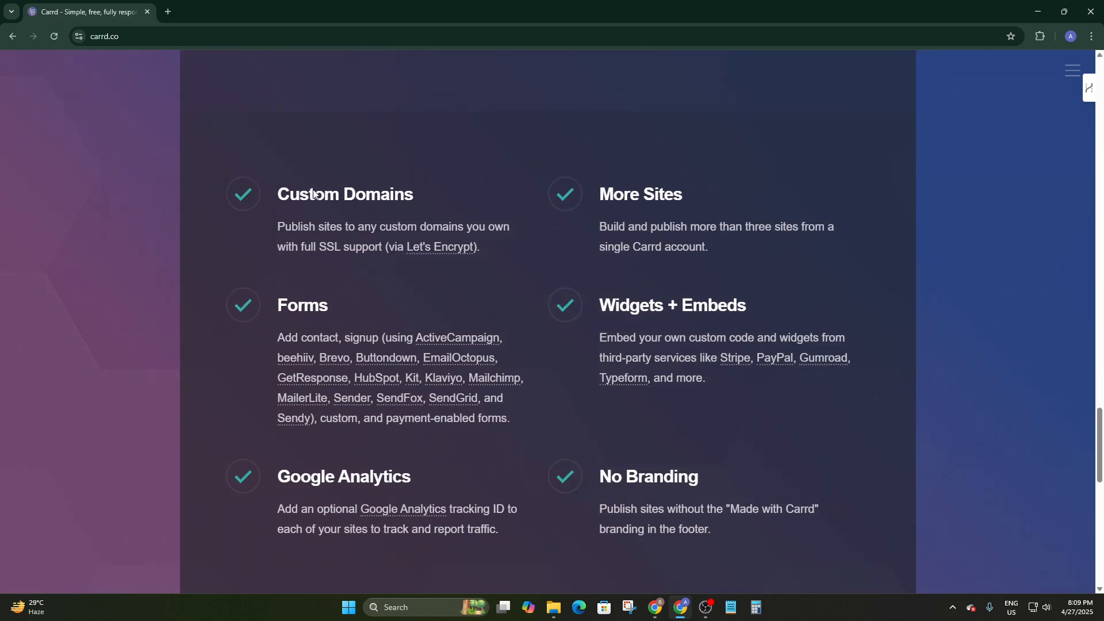
# Read through the Pro features: Custom Domains, More Sites, Forms, Widgets + Embeds, Google Analytics and No Branding.
pyautogui.moveTo(276, 194); pyautogui.dragTo(491, 198)
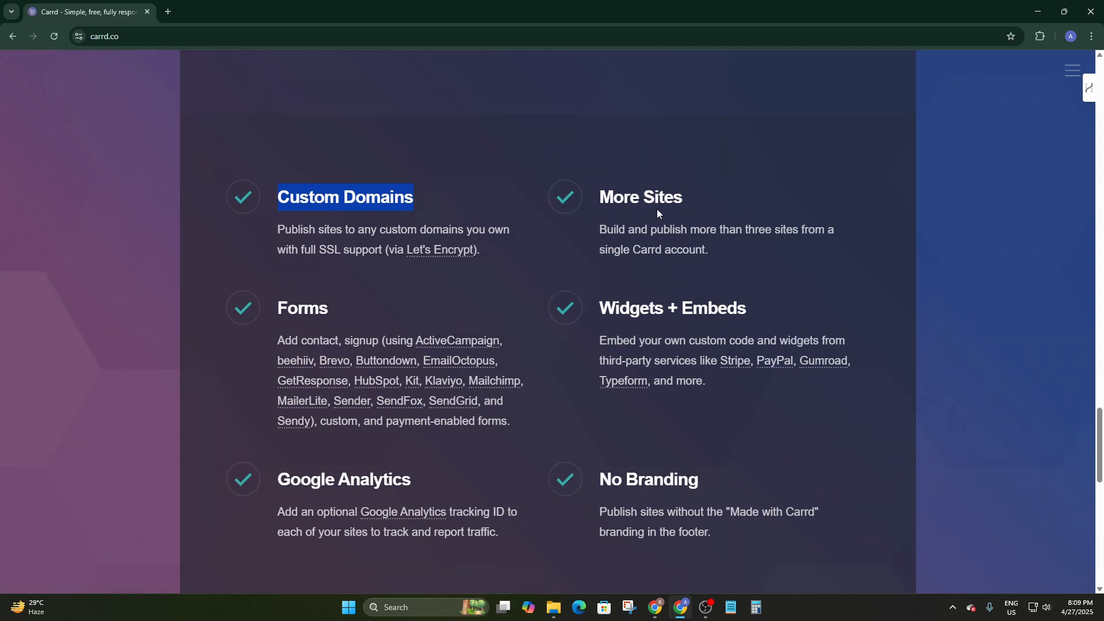
pyautogui.scroll(2, 657, 209)
pyautogui.moveTo(589, 320); pyautogui.dragTo(715, 320)
pyautogui.scroll(-3, 295, 280)
pyautogui.click(281, 252)
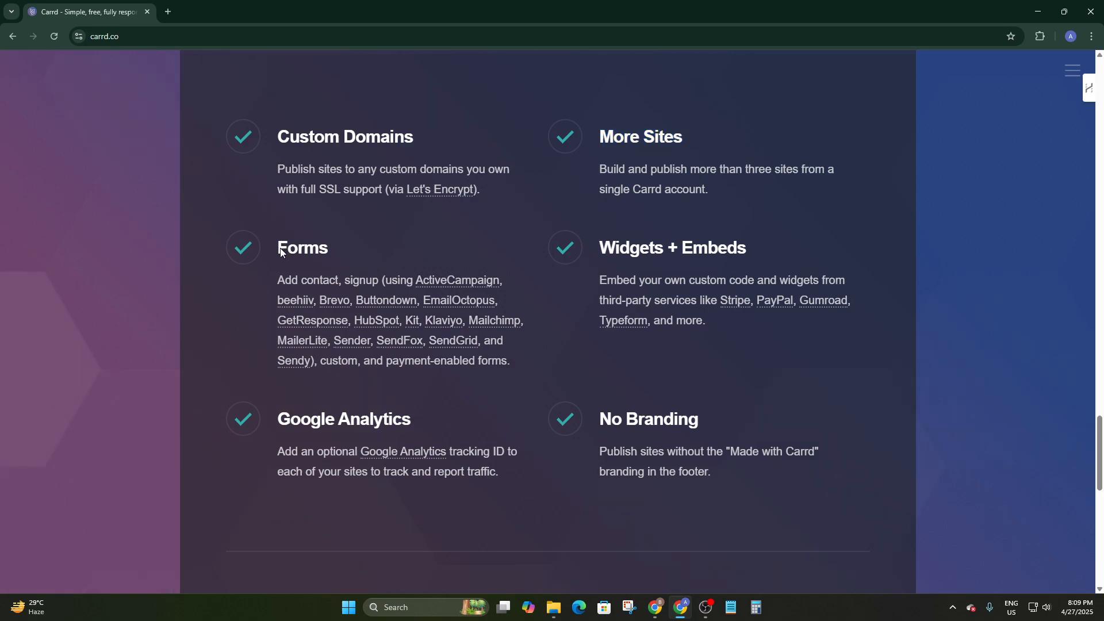
pyautogui.moveTo(599, 251); pyautogui.dragTo(729, 247)
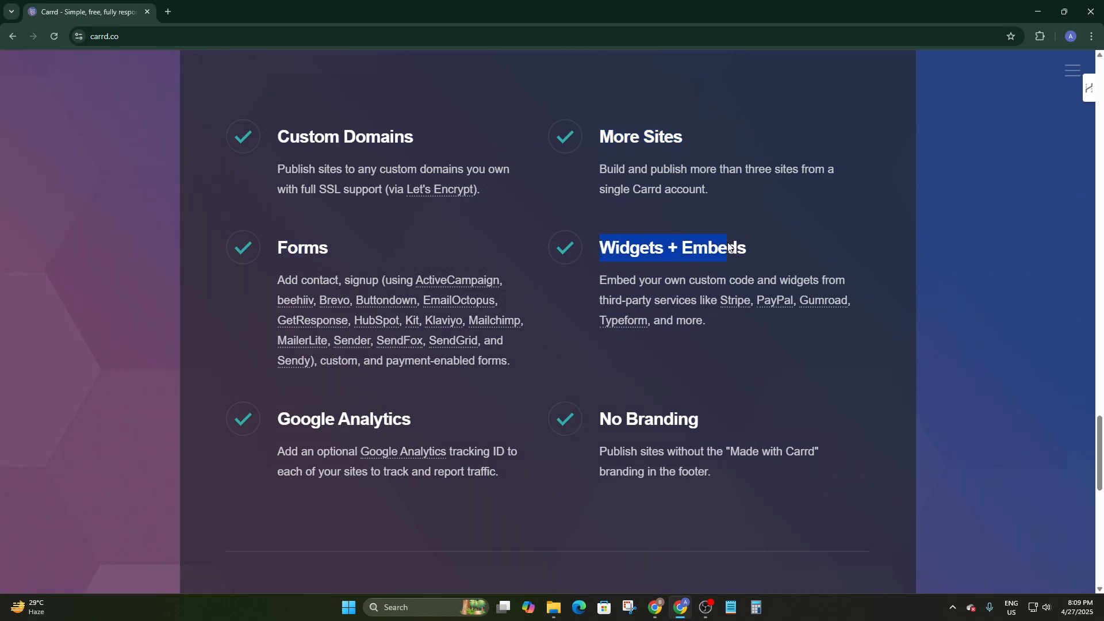
pyautogui.scroll(-1, 311, 324)
pyautogui.moveTo(287, 359); pyautogui.dragTo(404, 377)
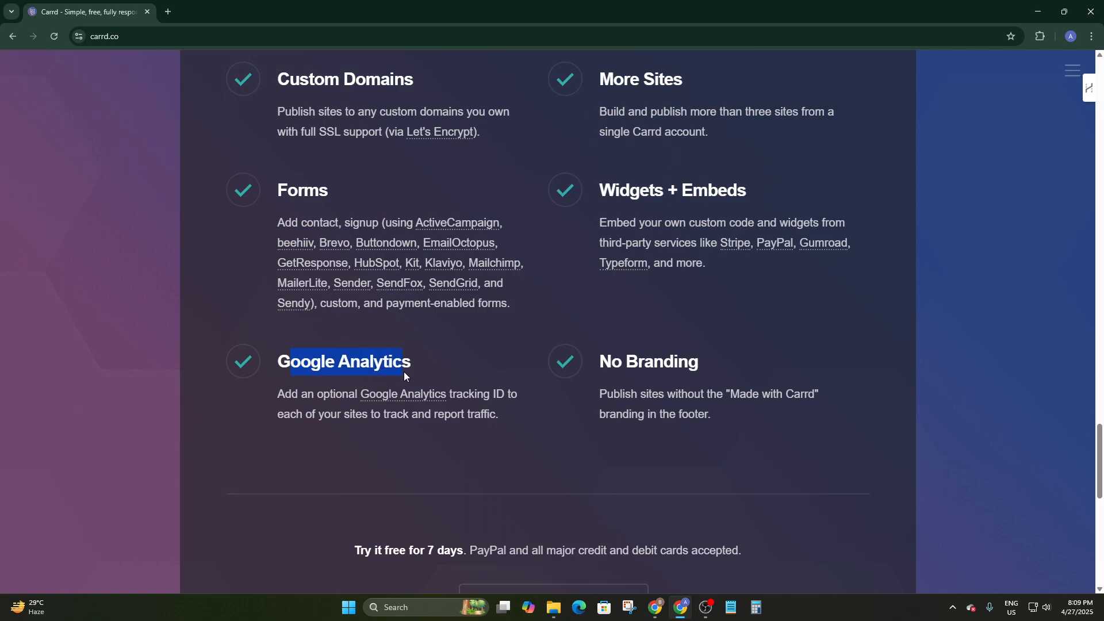
pyautogui.moveTo(610, 360); pyautogui.dragTo(736, 360)
pyautogui.scroll(-6, 736, 358)
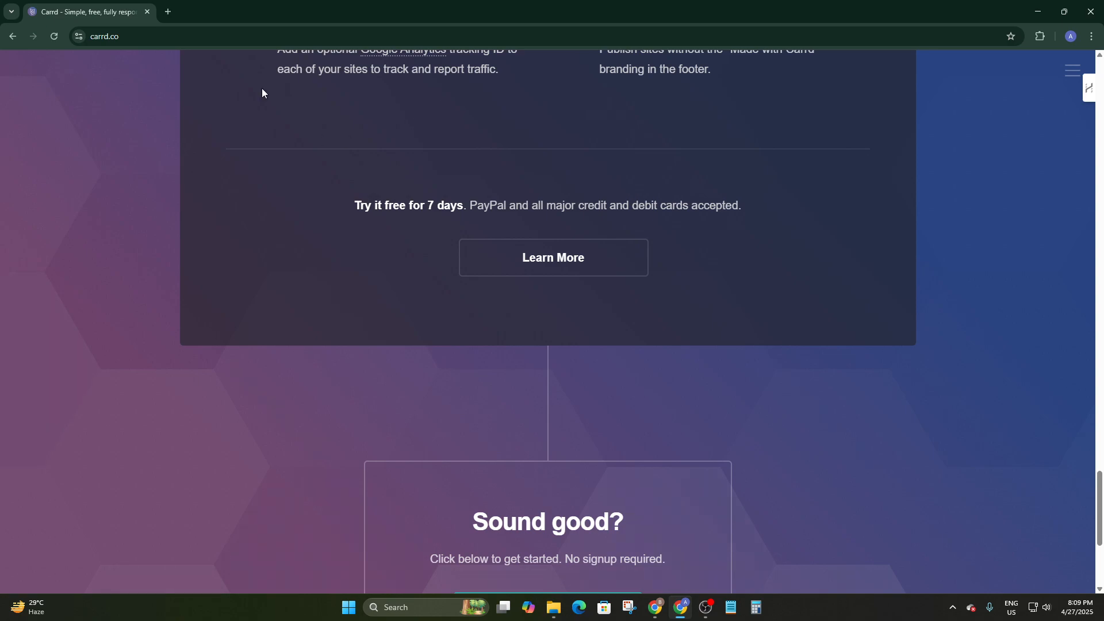
# Open the page for choosing a starting point from the homepage's closing sign-up section.
pyautogui.scroll(-1, 432, 530)
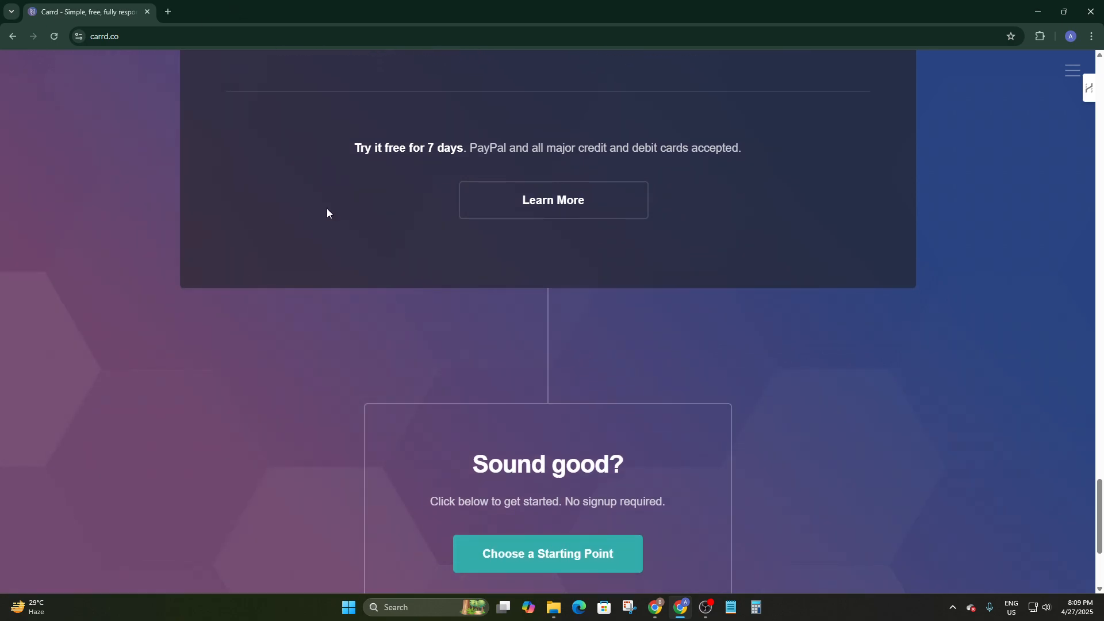
pyautogui.scroll(-2, 415, 460)
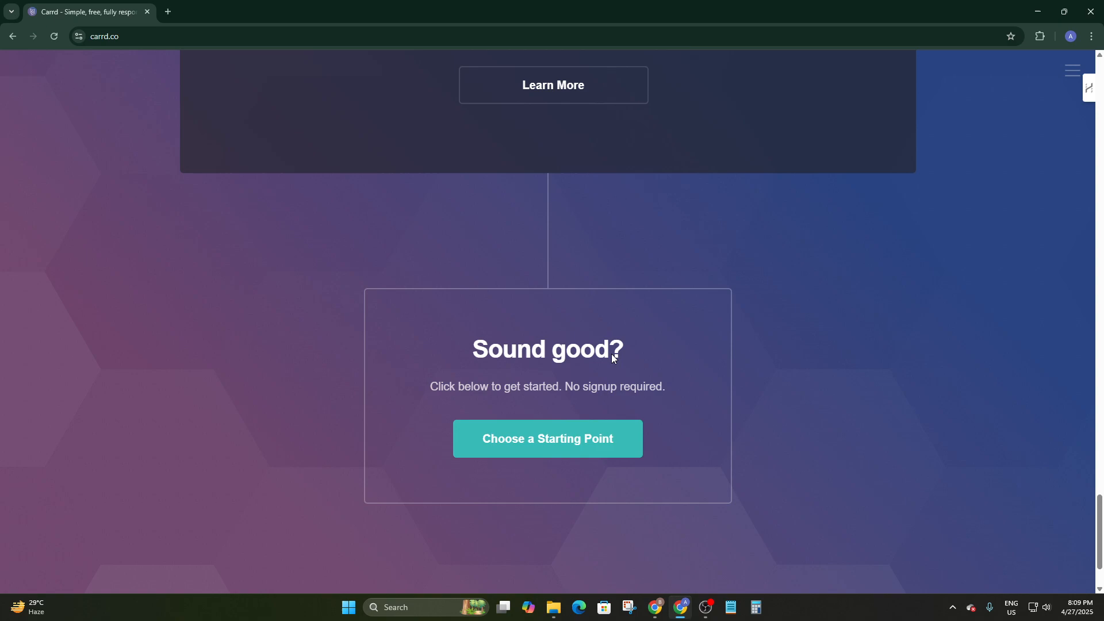
pyautogui.scroll(-1, 547, 443)
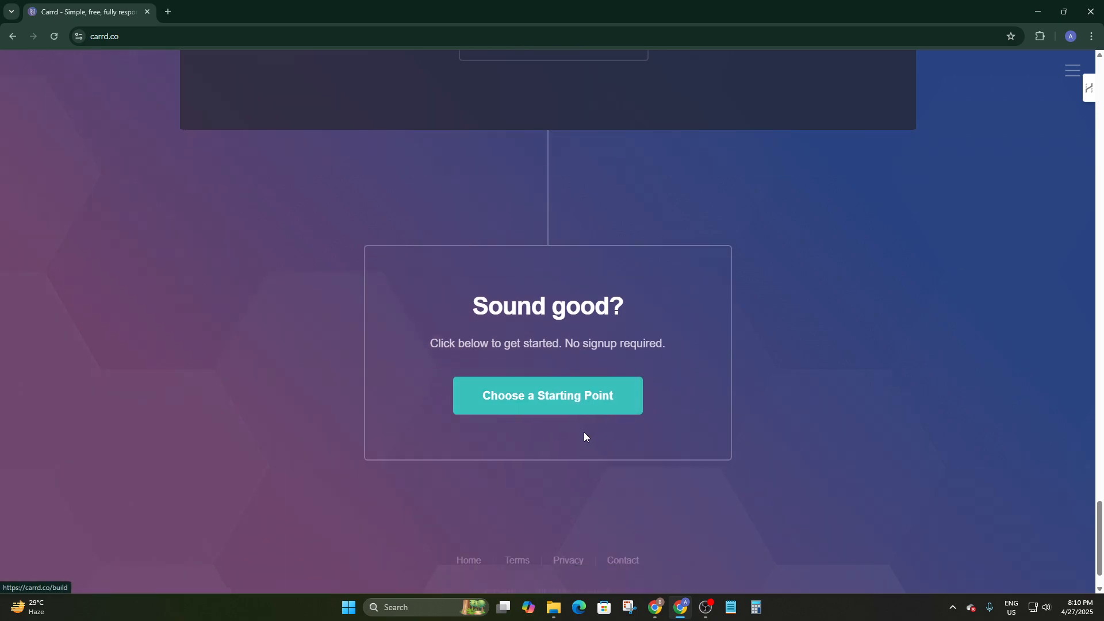
pyautogui.click(571, 382)
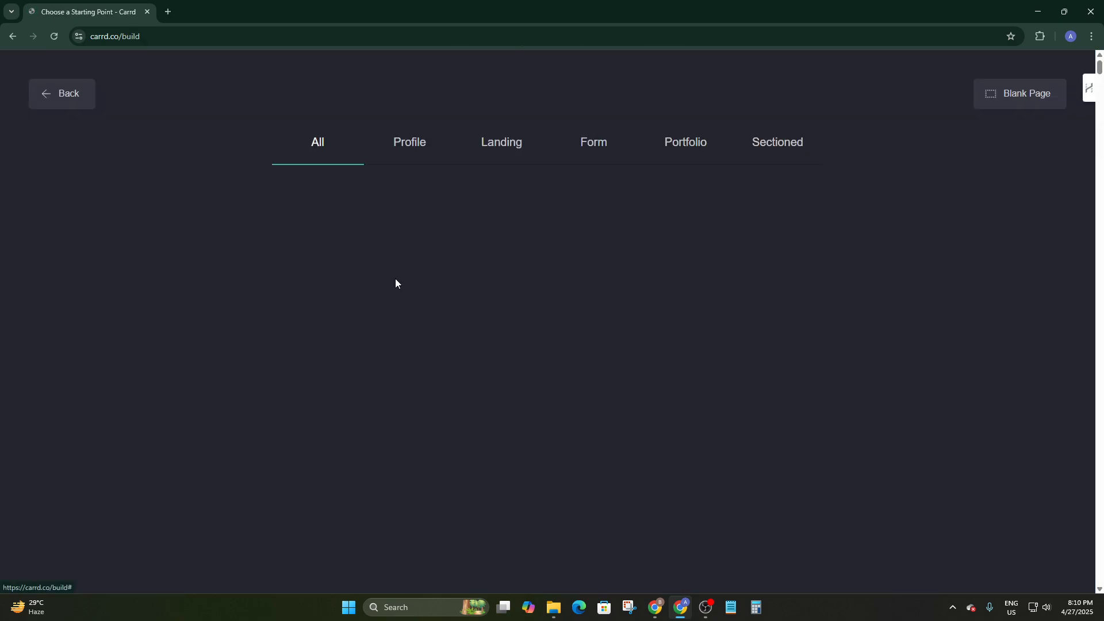
# Examine the first rows of starting-point templates, distinguishing the free designs from those marked Premium.
pyautogui.scroll(-3, 611, 281)
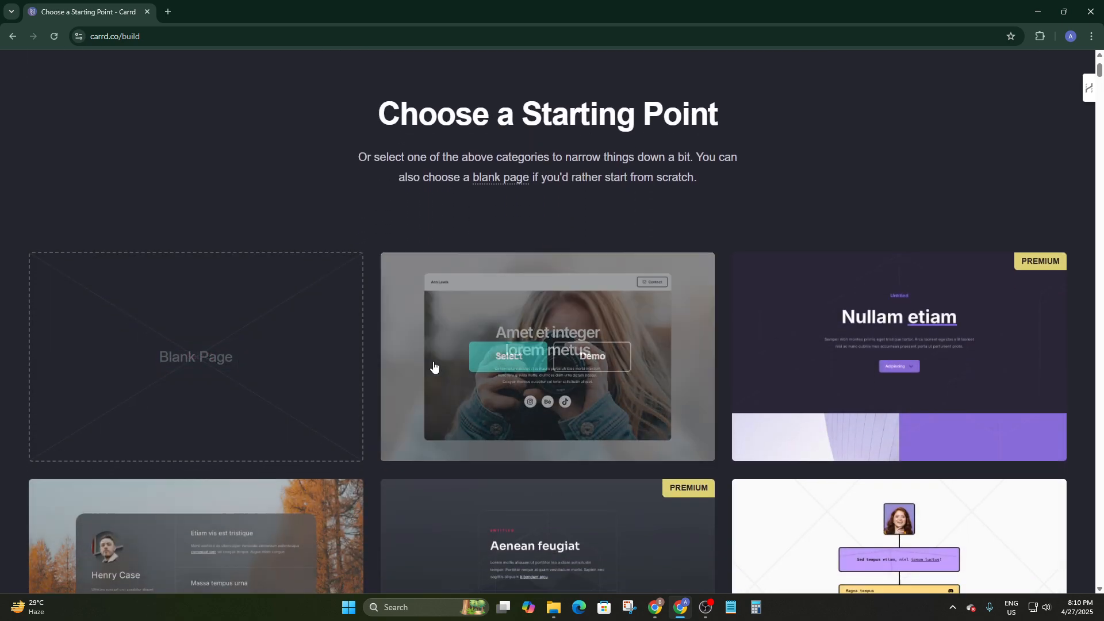
pyautogui.moveTo(434, 262)
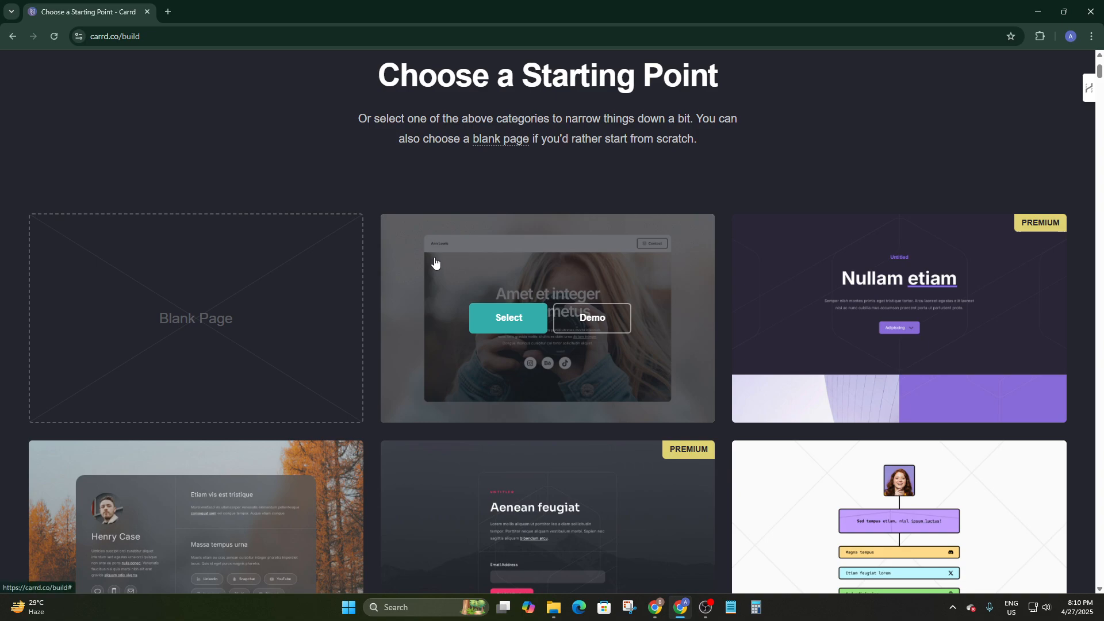
pyautogui.scroll(-2, 435, 262)
pyautogui.moveTo(634, 440)
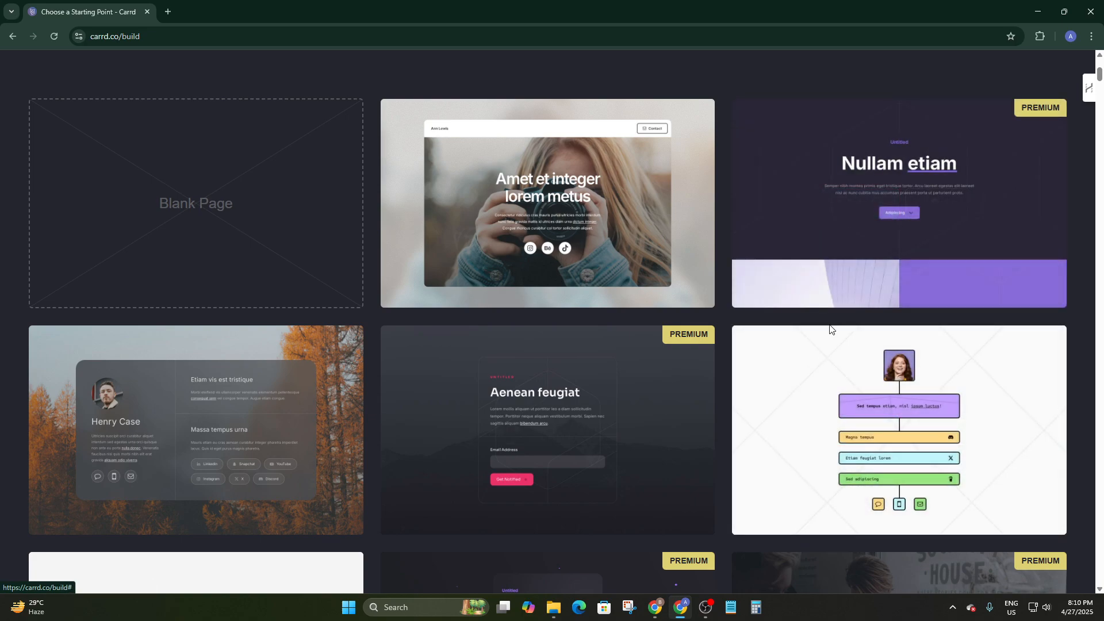
pyautogui.moveTo(615, 382)
pyautogui.scroll(-5, 616, 382)
pyautogui.scroll(3, 506, 317)
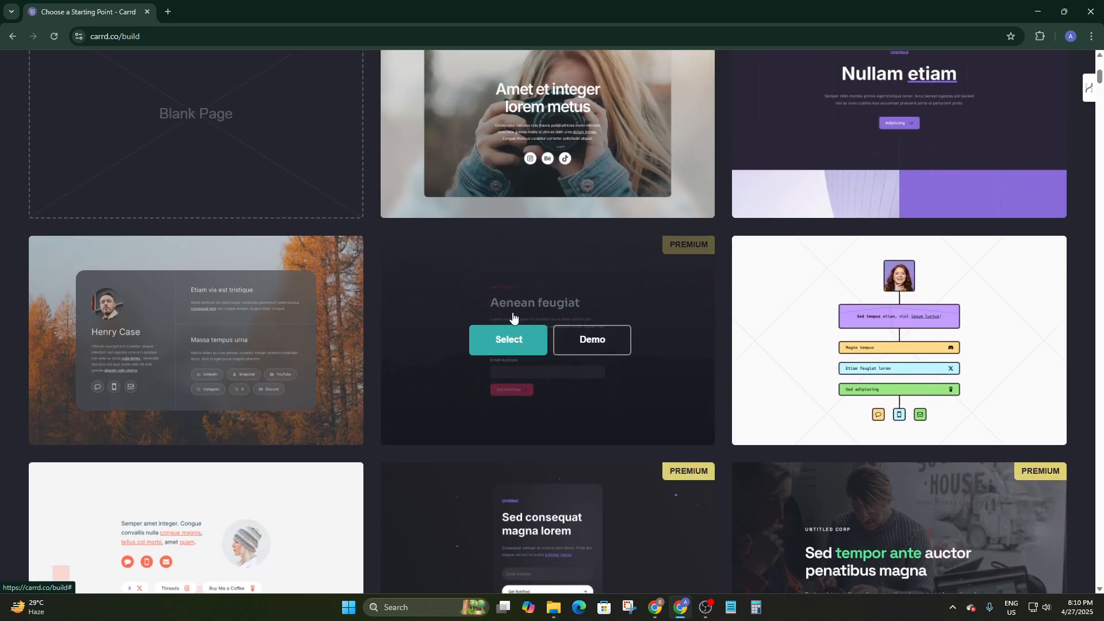
pyautogui.scroll(2, 513, 318)
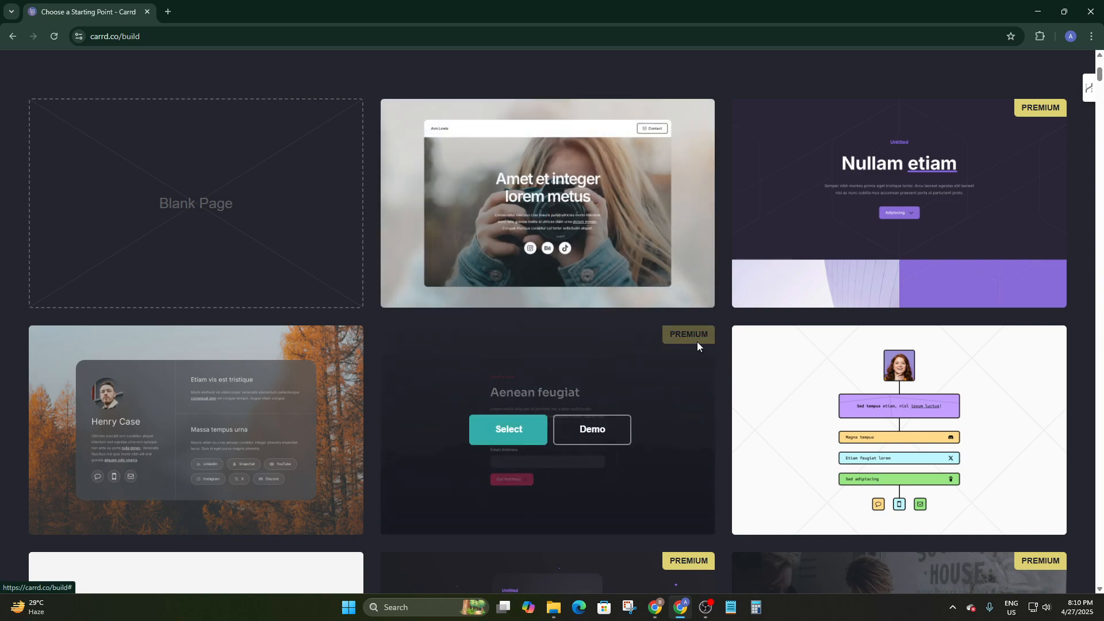
pyautogui.moveTo(1021, 241)
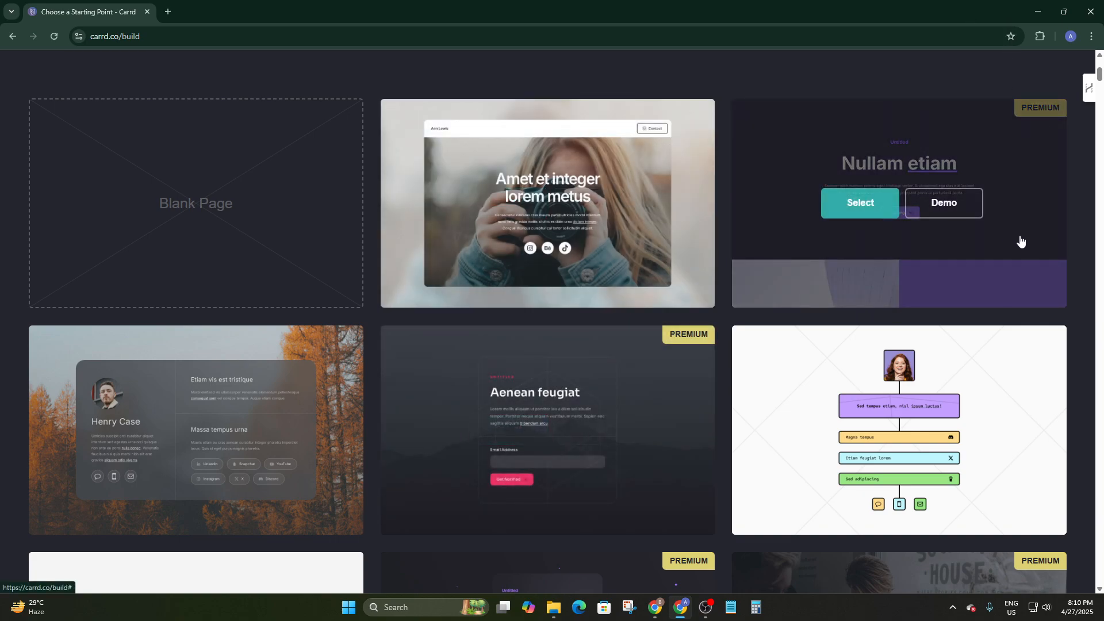
# Browse templates further down the gallery, and return to the first rows to look for a free profile design.
pyautogui.scroll(-4, 1021, 242)
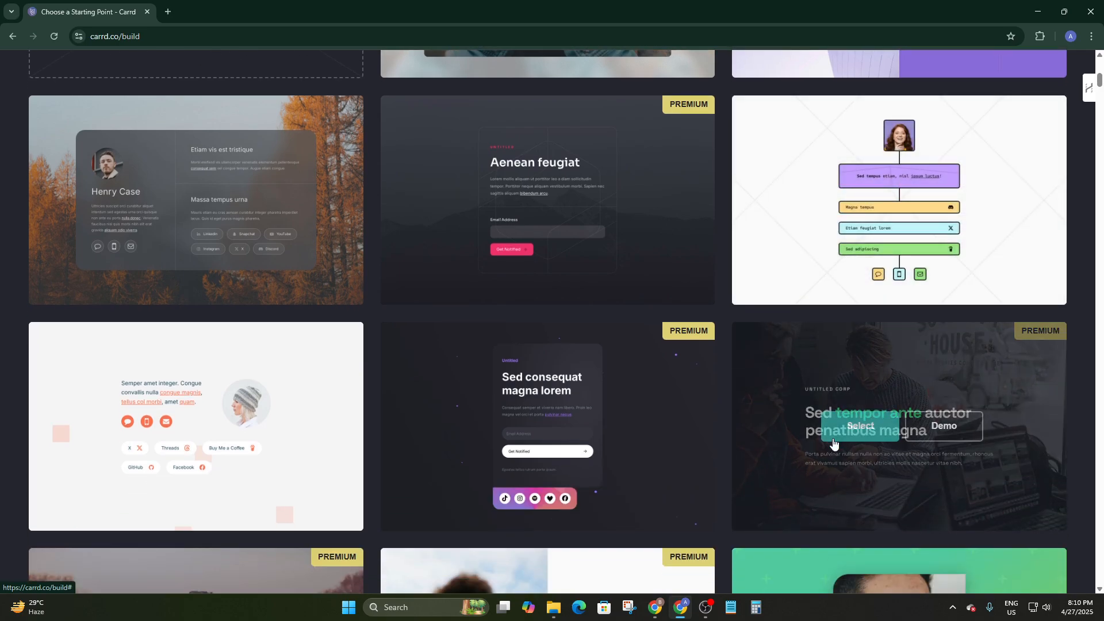
pyautogui.moveTo(535, 396)
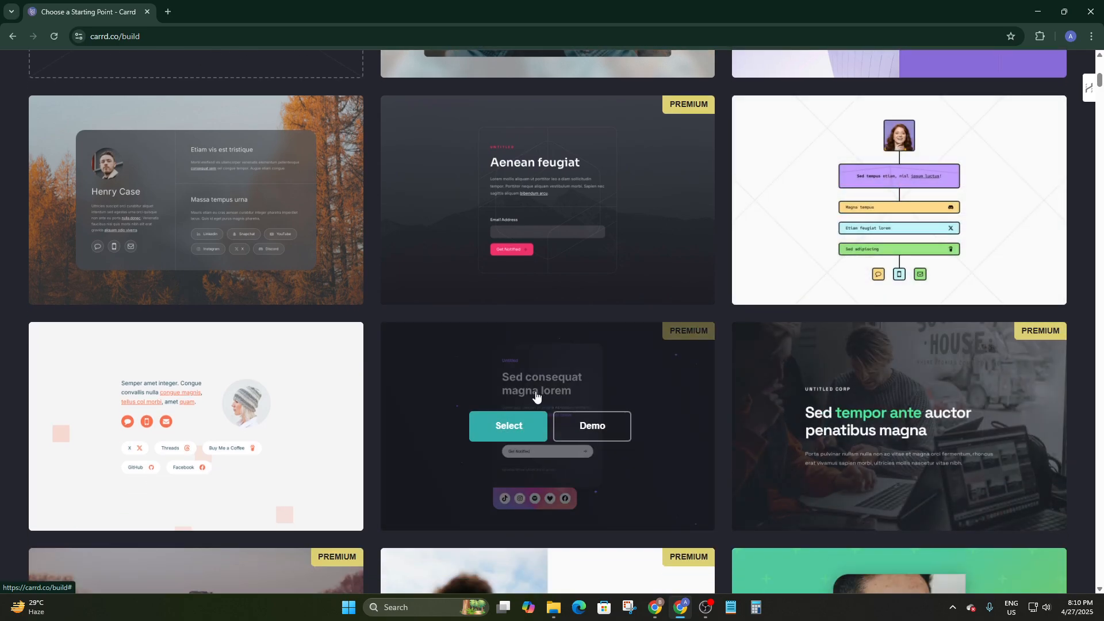
pyautogui.scroll(-3, 536, 396)
pyautogui.scroll(-4, 758, 242)
pyautogui.moveTo(758, 241)
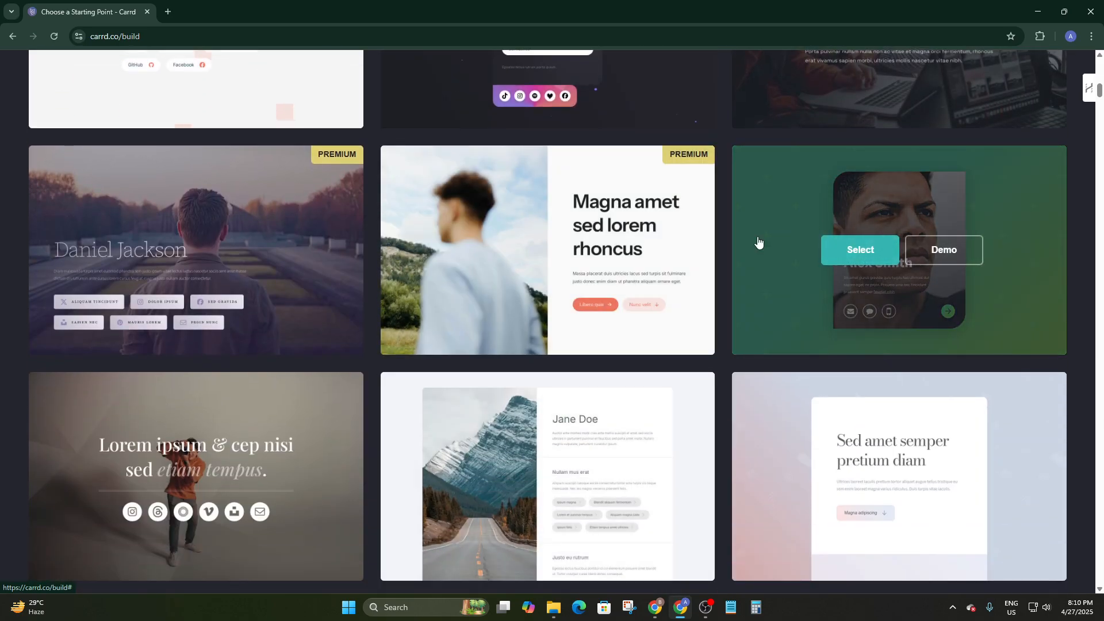
pyautogui.scroll(-2, 414, 451)
pyautogui.moveTo(420, 404)
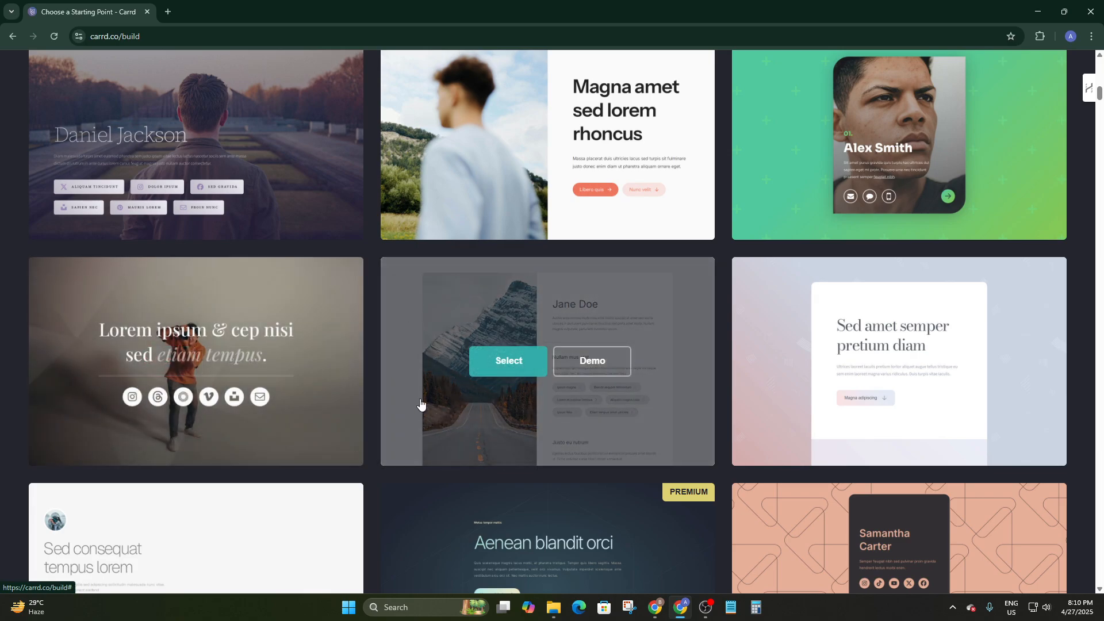
pyautogui.scroll(-4, 646, 382)
pyautogui.scroll(14, 646, 377)
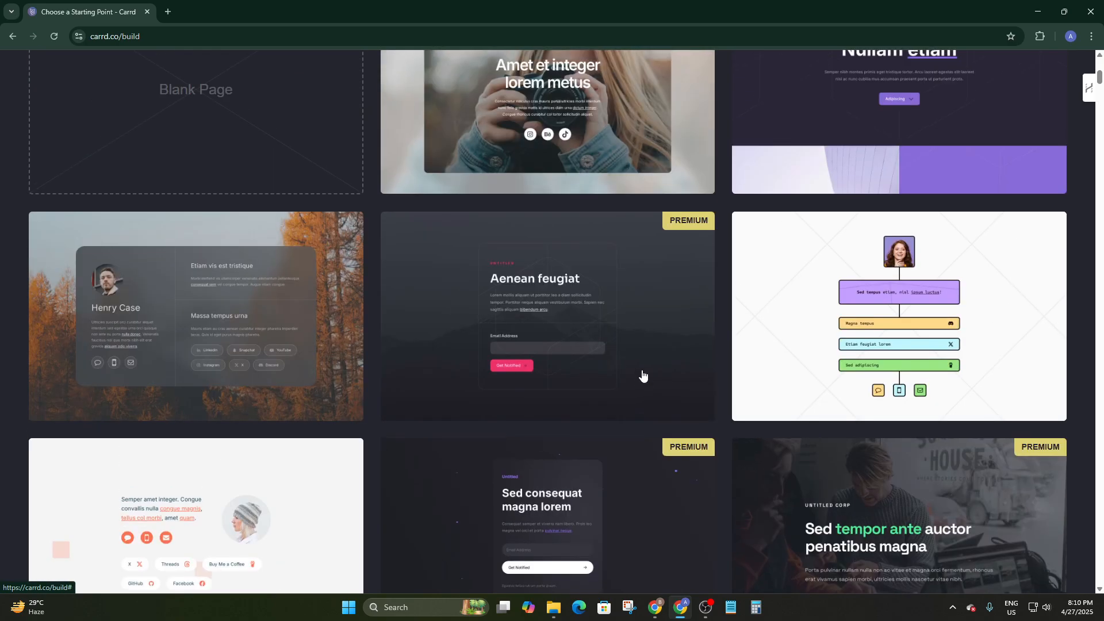
pyautogui.scroll(4, 643, 376)
pyautogui.scroll(-2, 488, 450)
pyautogui.moveTo(100, 341)
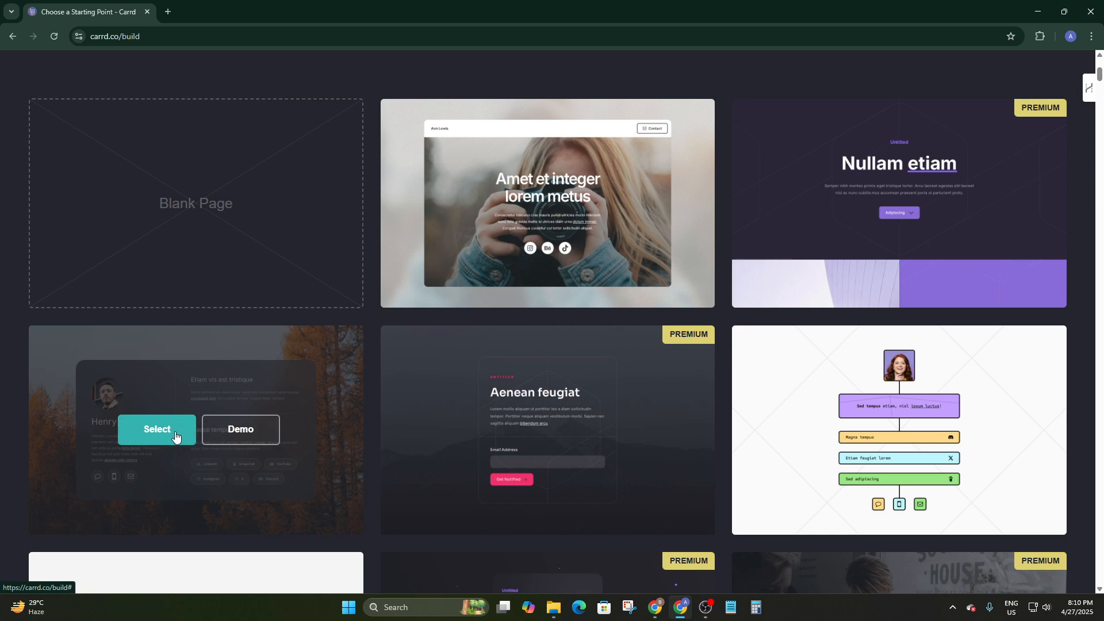
# Preview the demo of the free profile template with the autumn-forest background, and return to the template gallery.
pyautogui.click(217, 438)
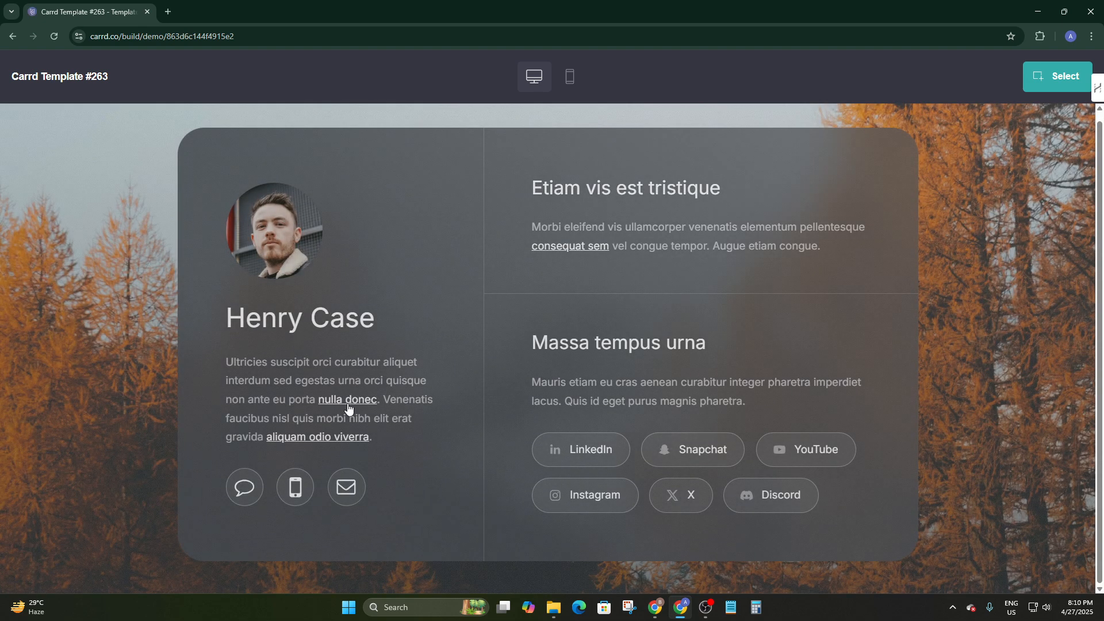
pyautogui.scroll(1, 458, 314)
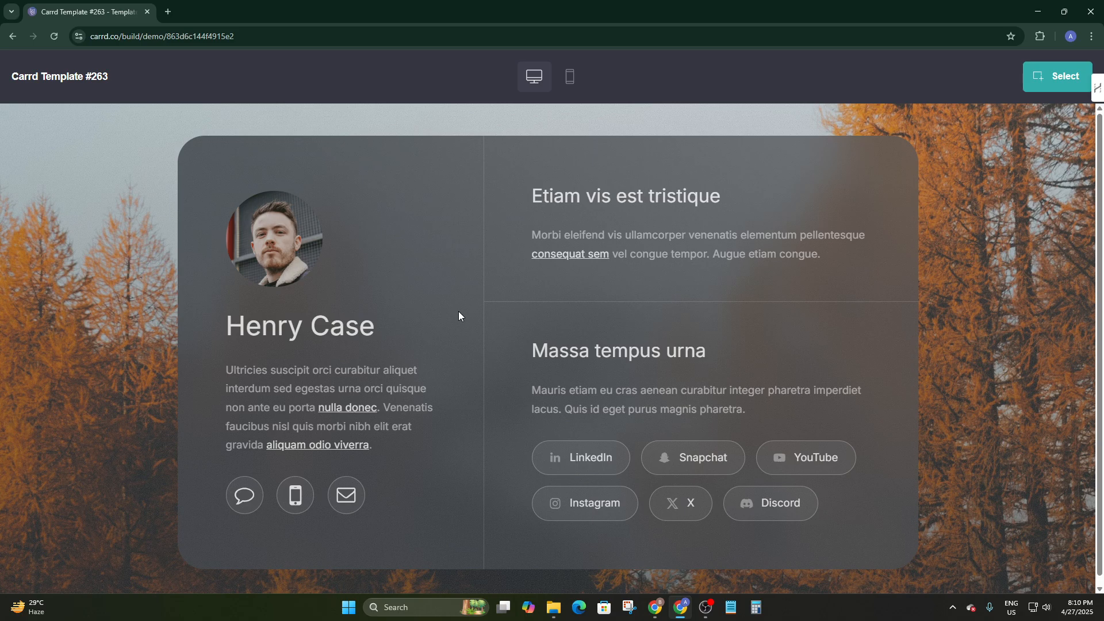
pyautogui.scroll(-1, 449, 302)
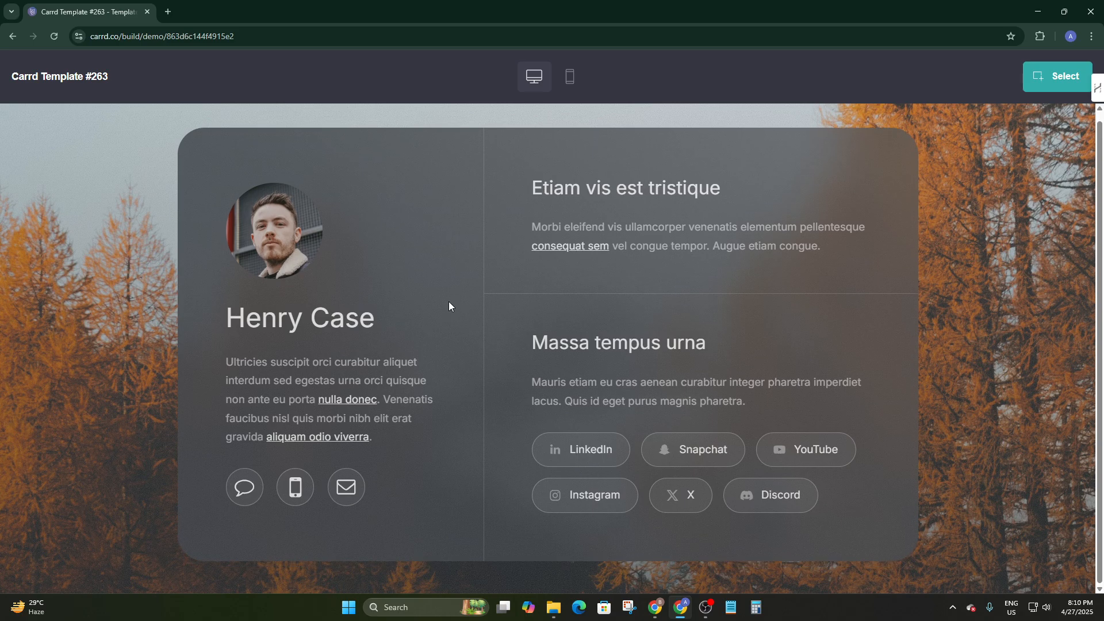
pyautogui.scroll(1, 449, 301)
pyautogui.click(12, 35)
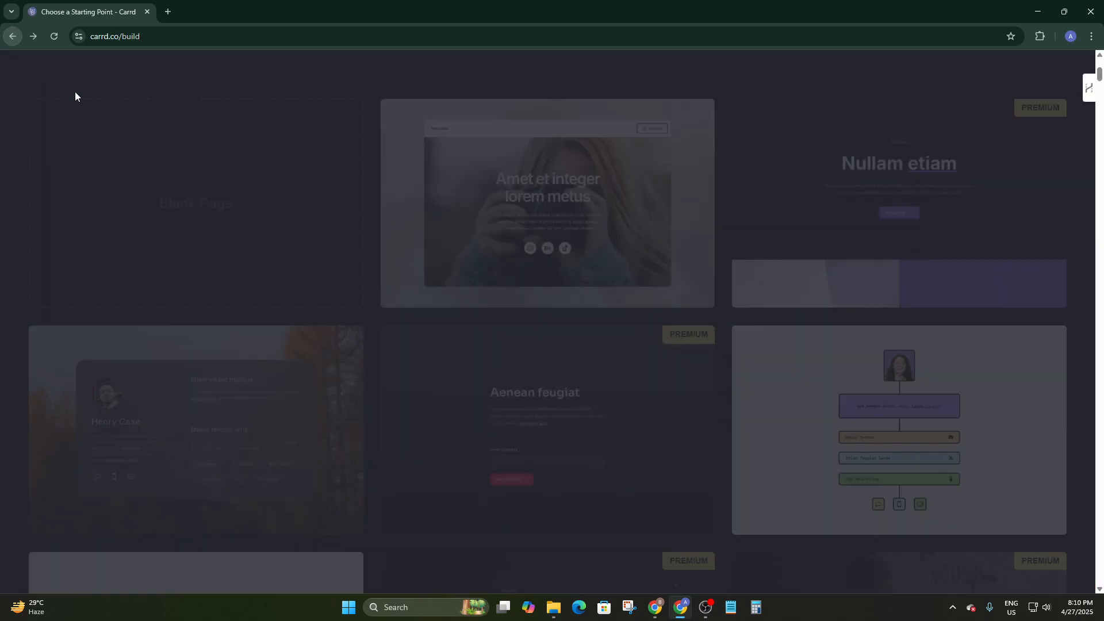
# Browse further down the gallery, open the demo of the Premium "Leo etiam ligula" template, and return to the gallery.
pyautogui.scroll(-8, 782, 368)
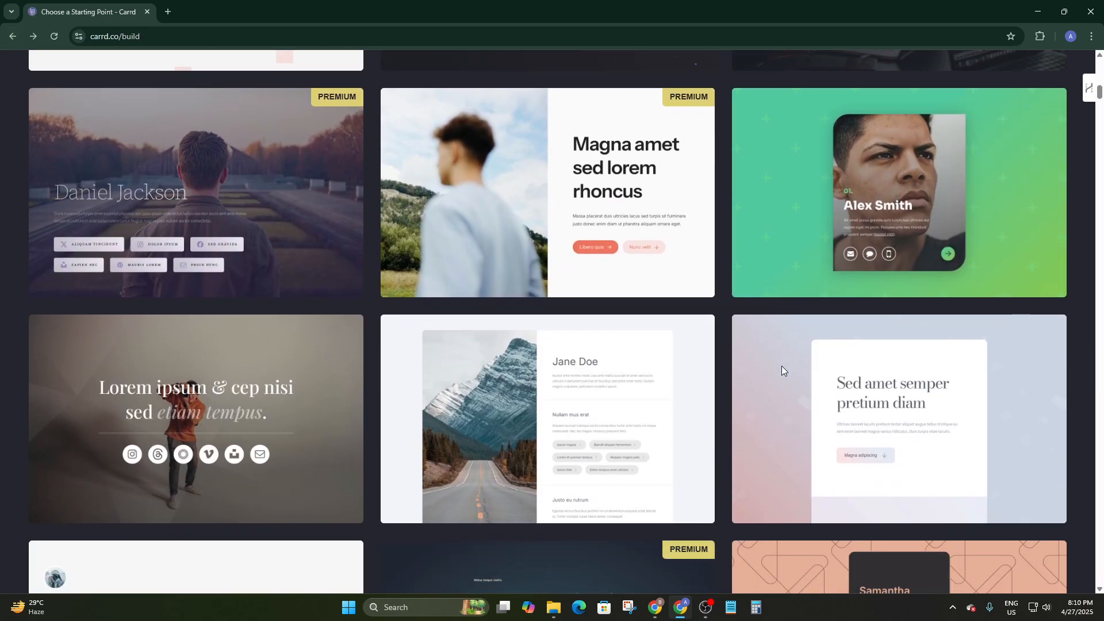
pyautogui.scroll(-7, 672, 281)
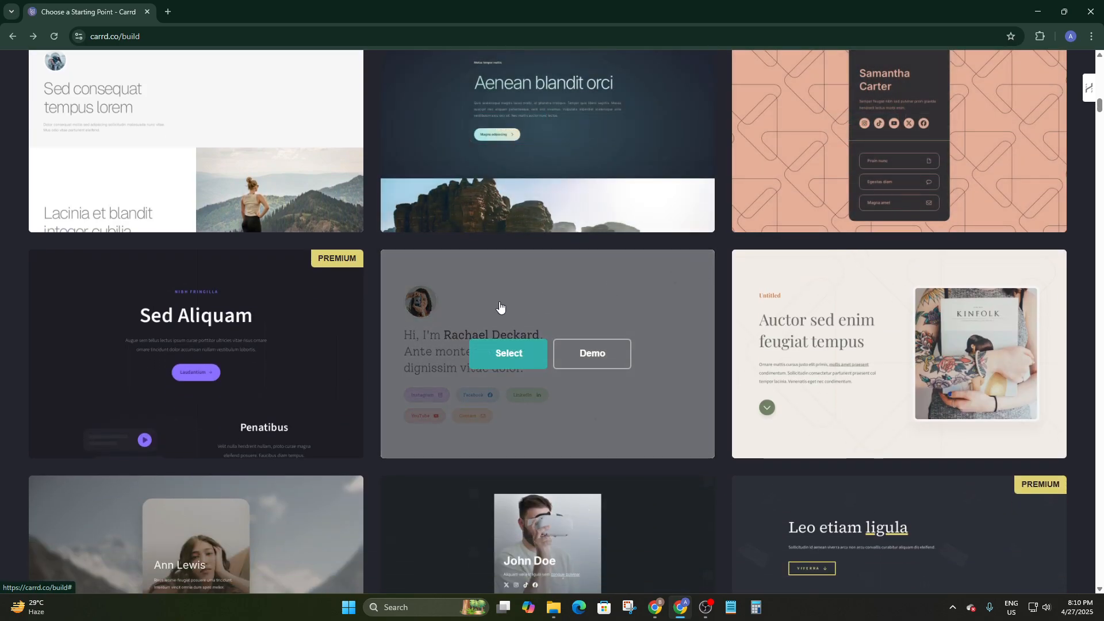
pyautogui.scroll(-3, 207, 397)
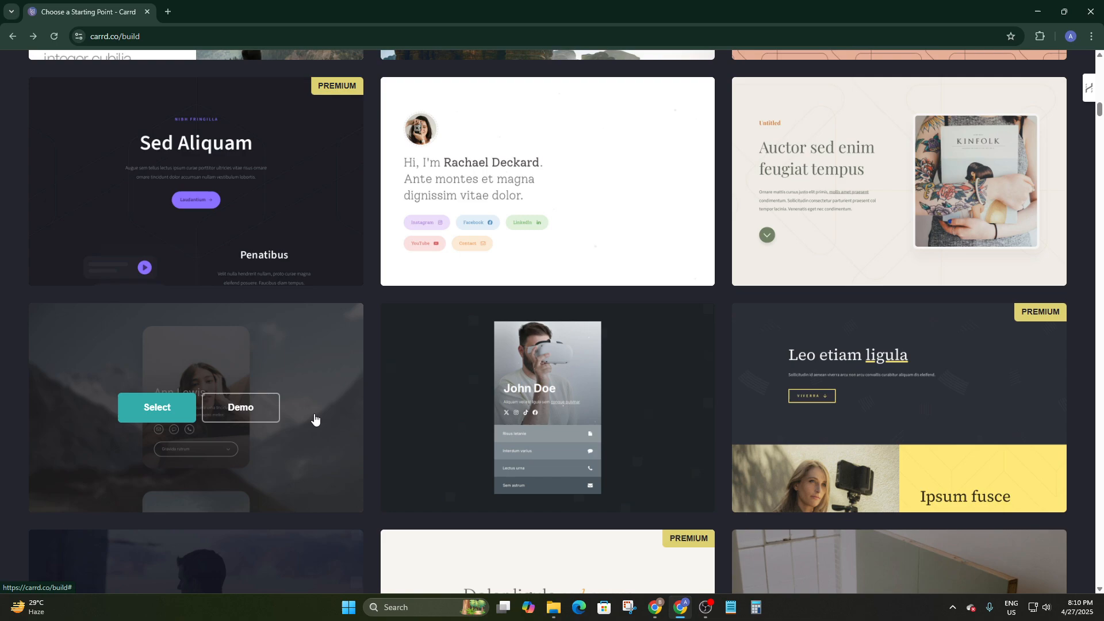
pyautogui.scroll(-1, 572, 411)
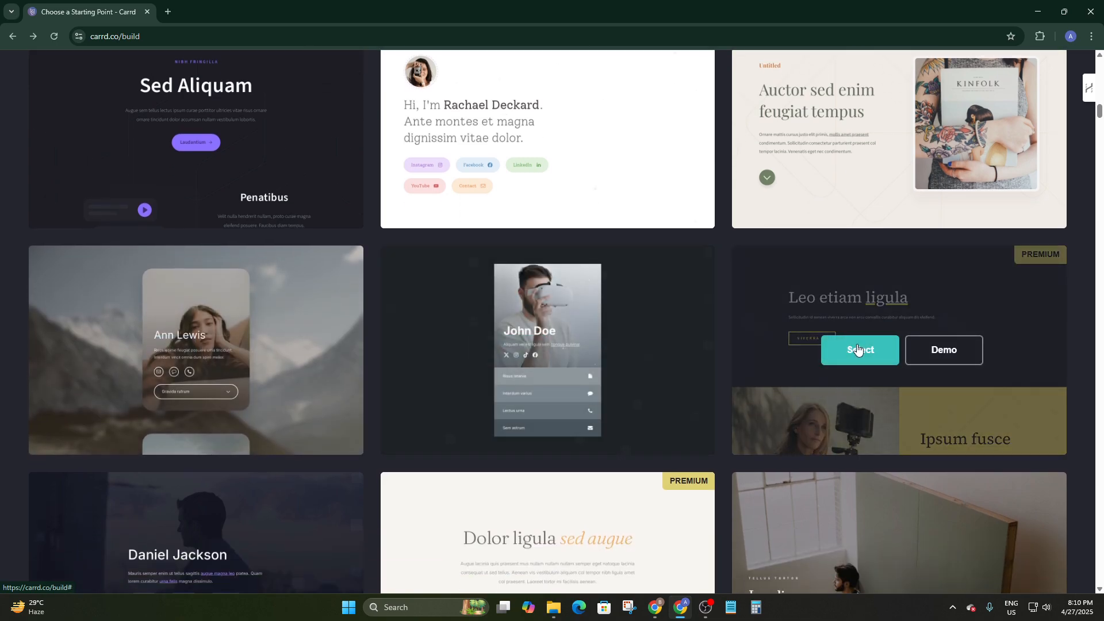
pyautogui.click(920, 361)
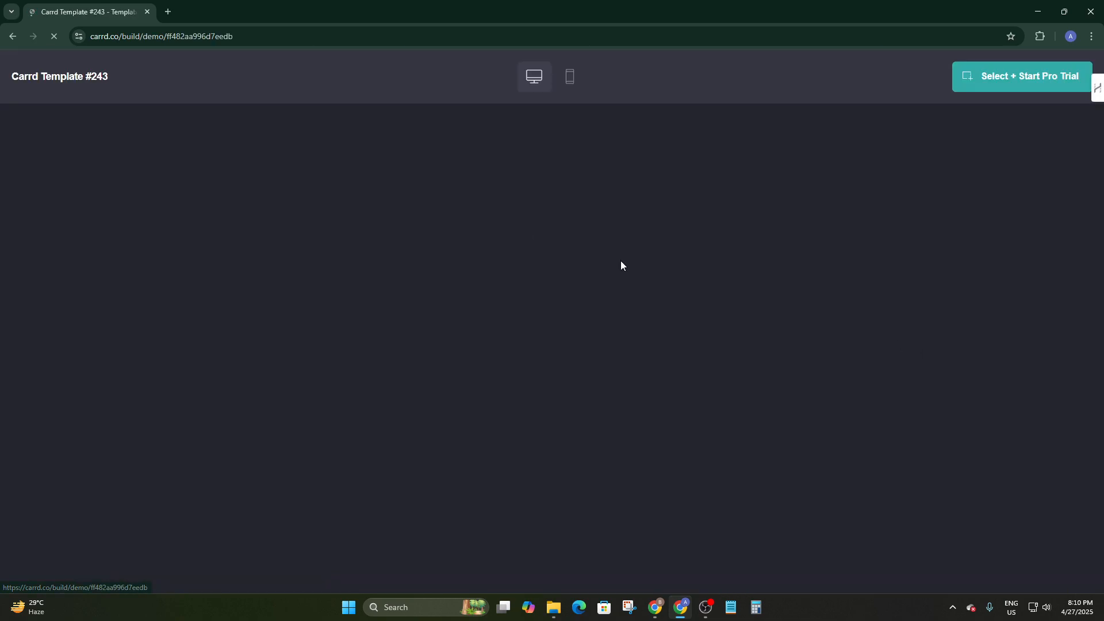
pyautogui.hotkey('alt', 'Left')
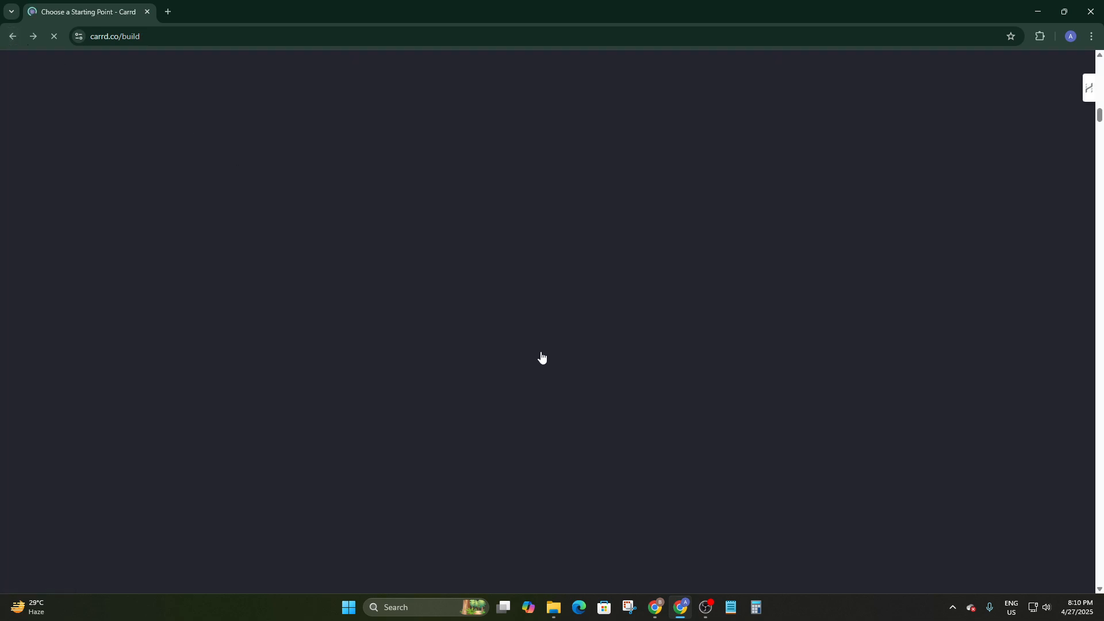
# Preview the full demo page of the free "Dui tempor arcu aliquam rhoncus" template further down the gallery, and return to the gallery.
pyautogui.scroll(-8, 532, 384)
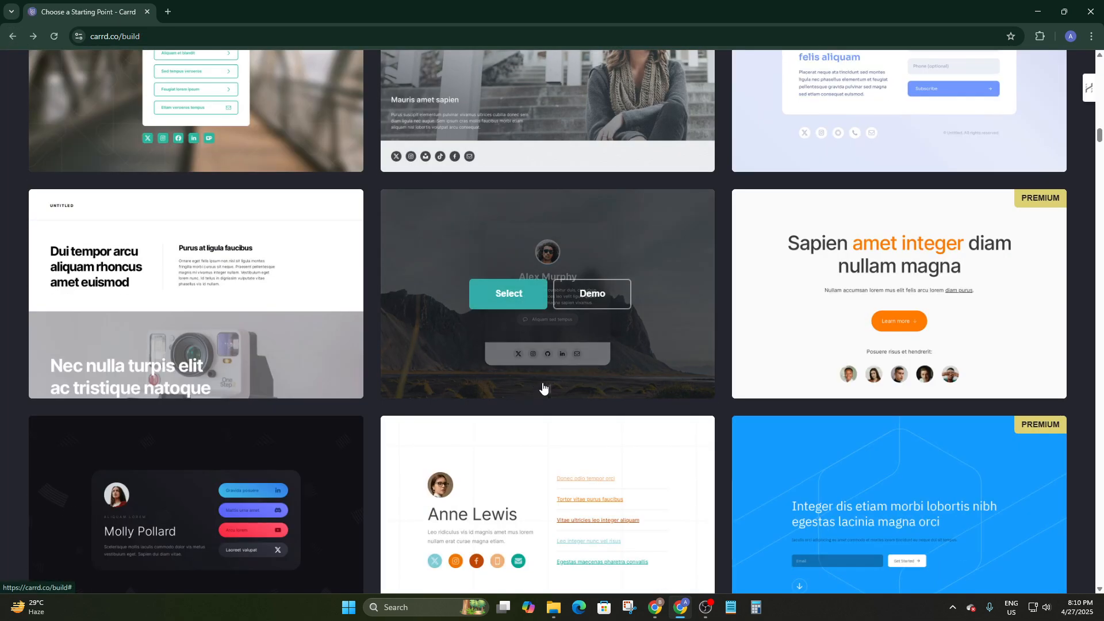
pyautogui.scroll(5, 542, 387)
pyautogui.scroll(-8, 251, 368)
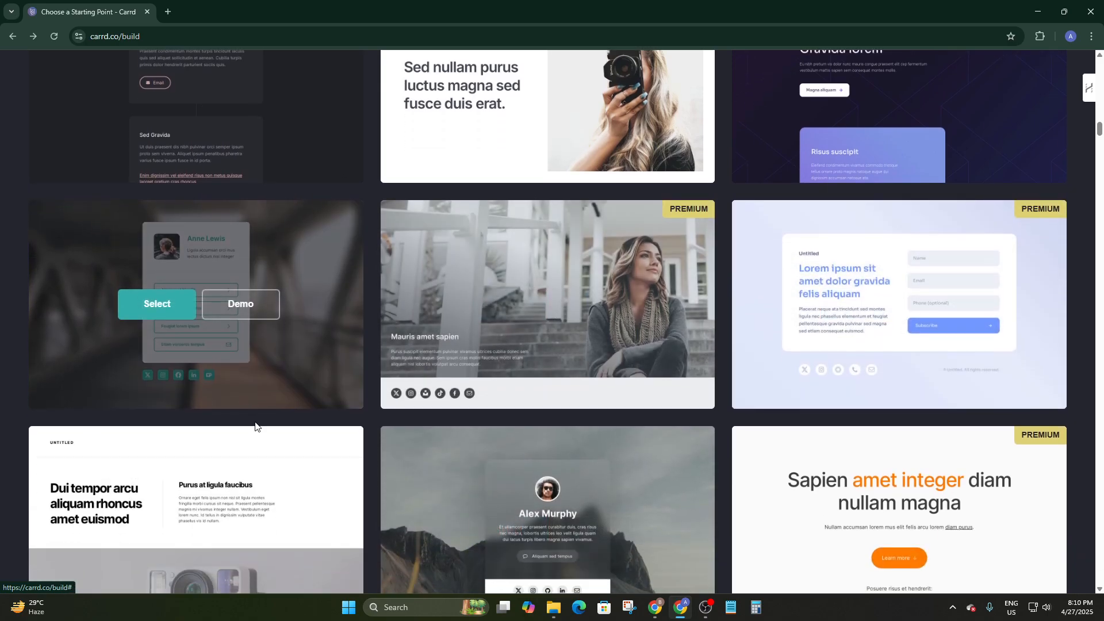
pyautogui.scroll(4, 1070, 325)
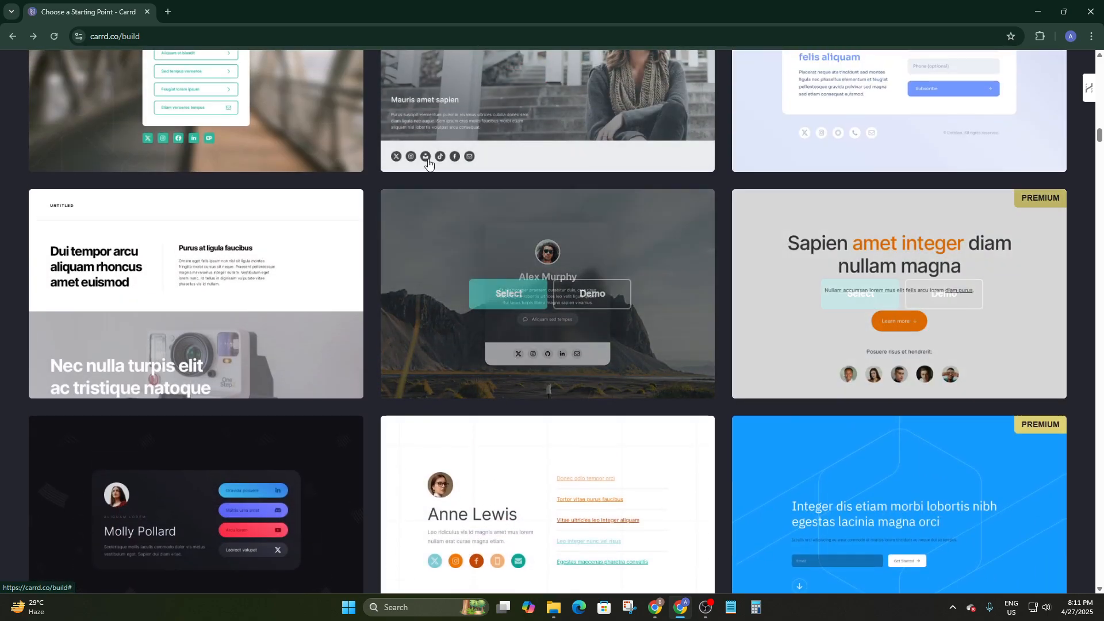
pyautogui.scroll(-1, 403, 322)
pyautogui.scroll(3, 231, 226)
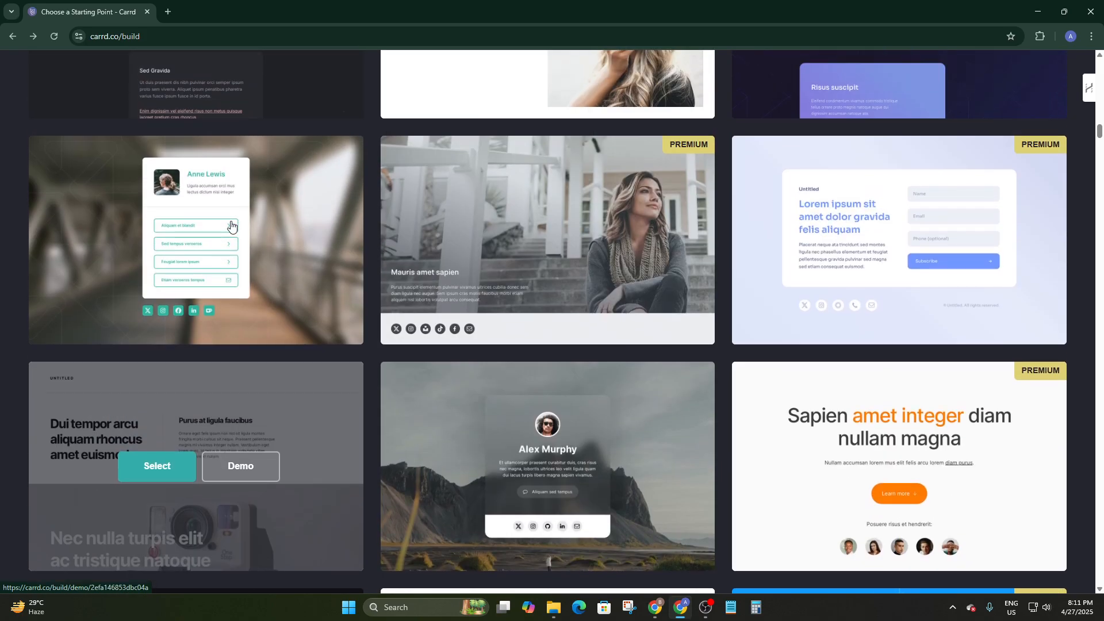
pyautogui.click(229, 465)
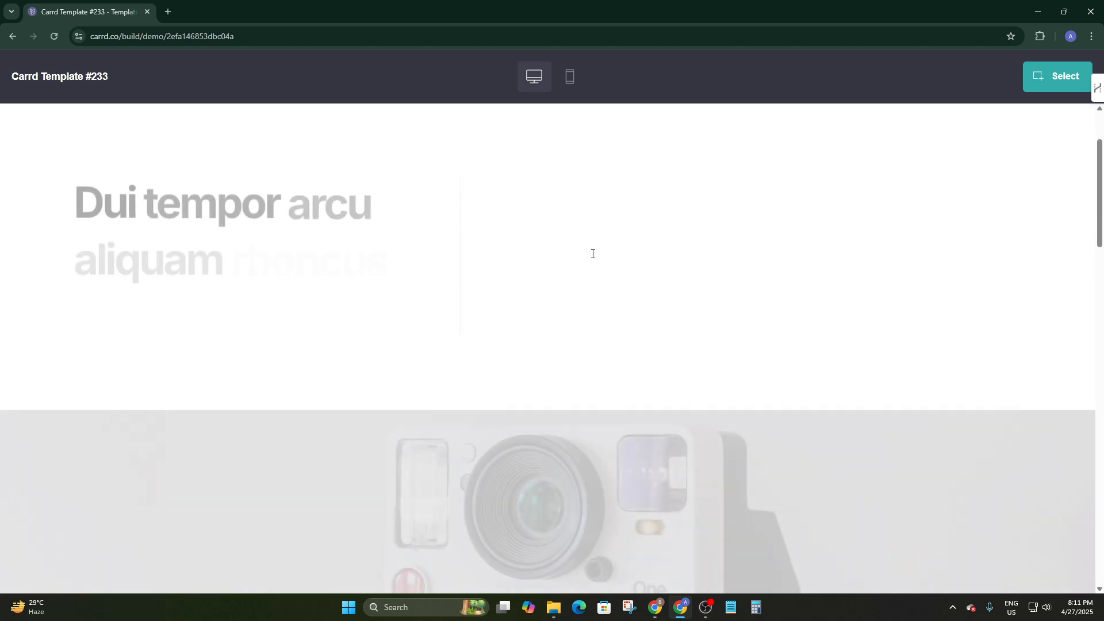
pyautogui.scroll(-20, 591, 251)
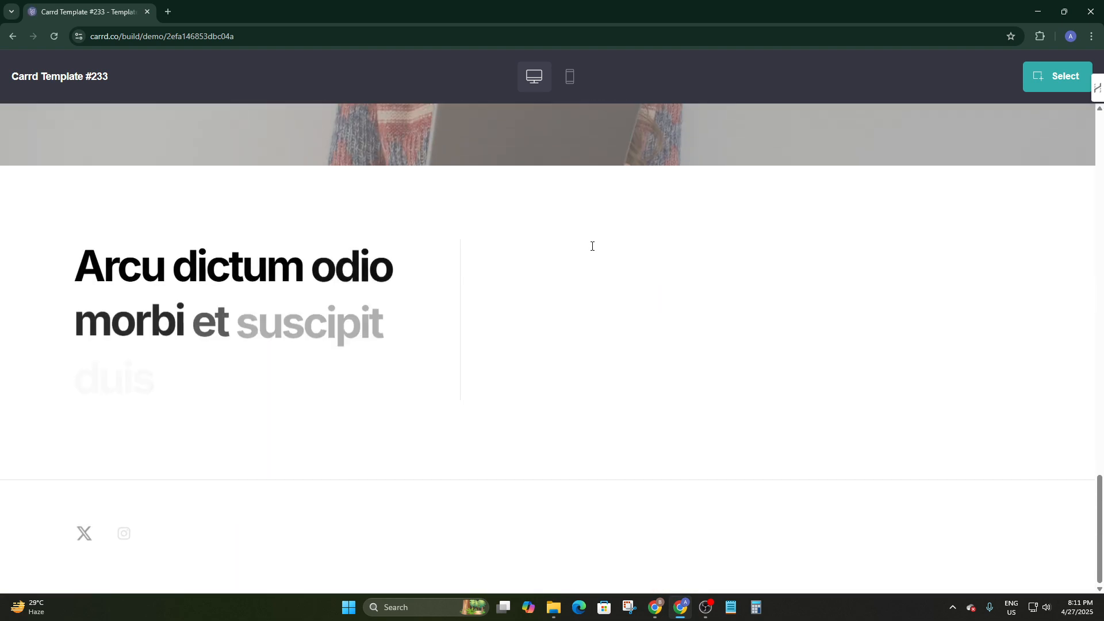
pyautogui.scroll(6, 592, 251)
pyautogui.scroll(10, 592, 247)
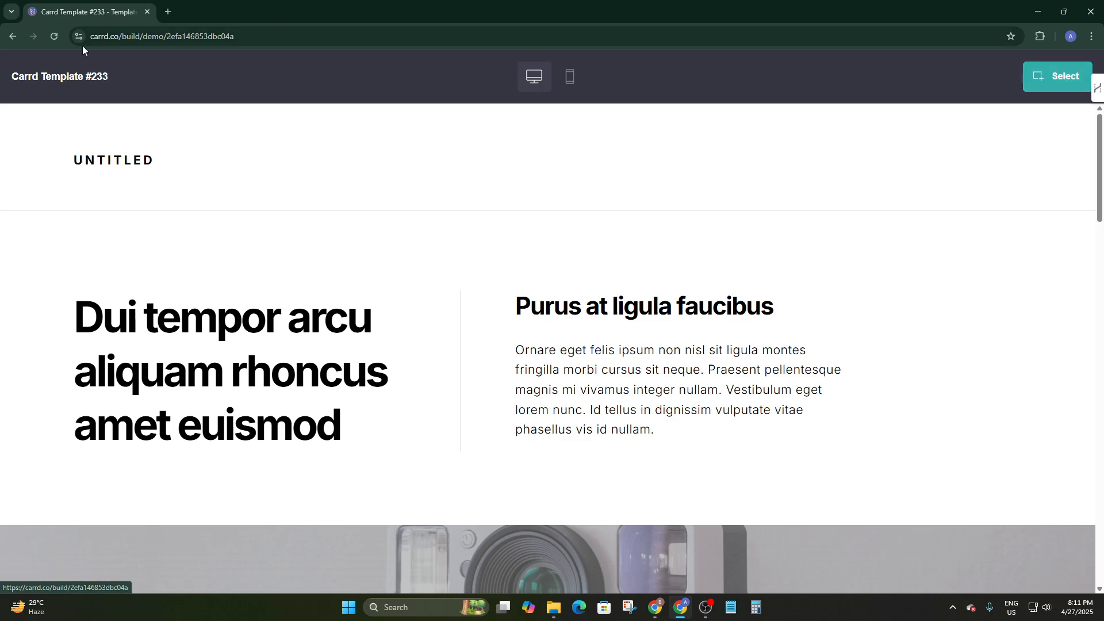
pyautogui.click(12, 37)
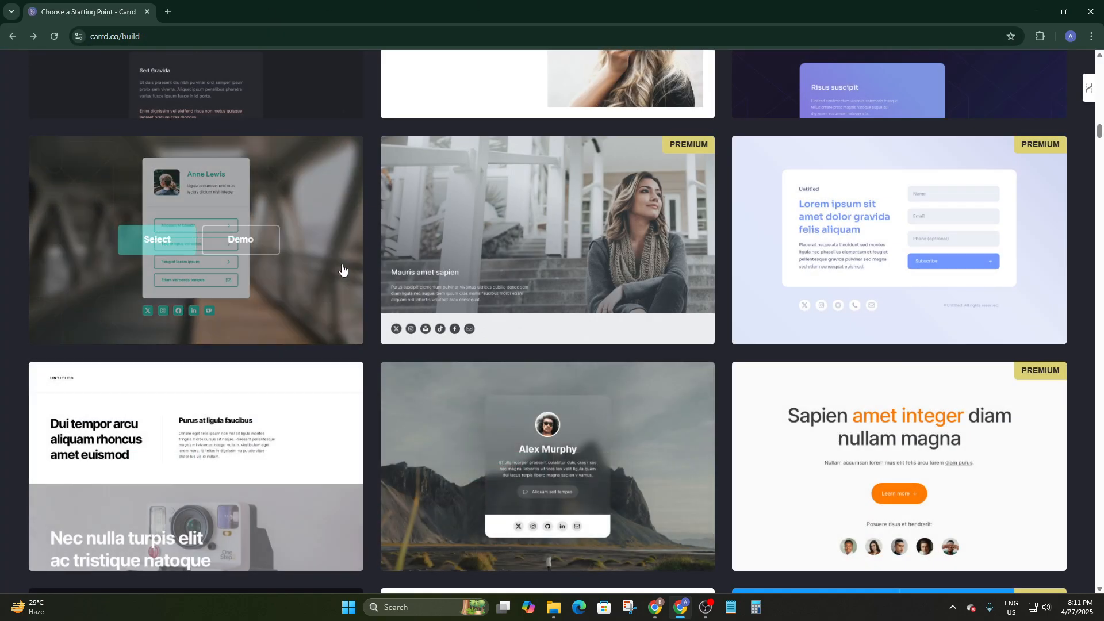
# Start a new site from the Blank Page starting point and dismiss the introductory instructions.
pyautogui.scroll(-10, 316, 282)
pyautogui.scroll(10, 323, 276)
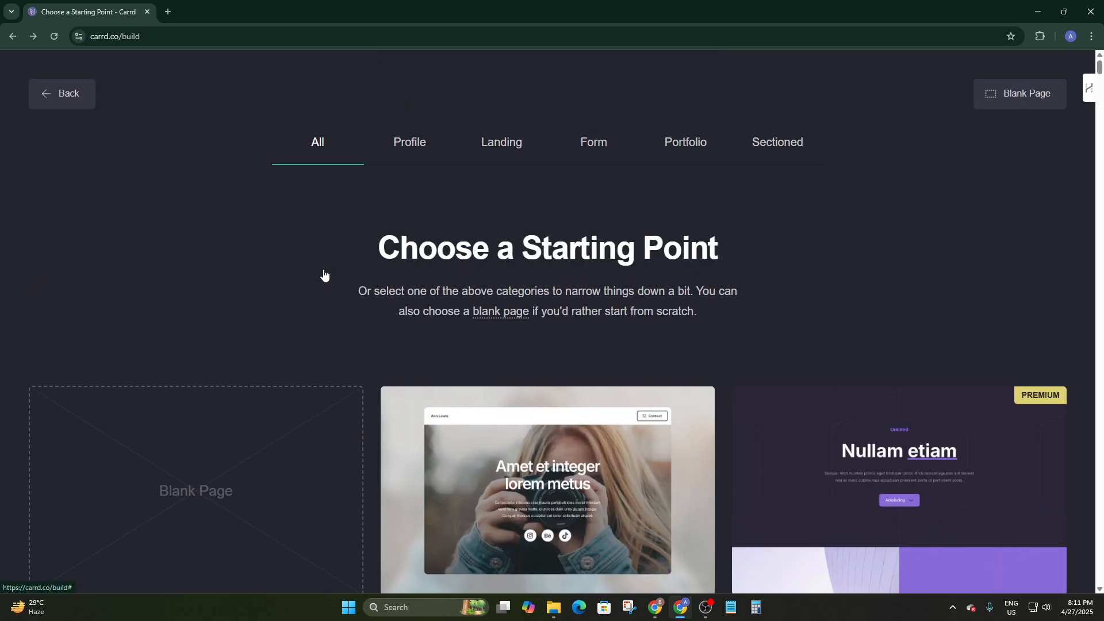
pyautogui.scroll(-4, 323, 276)
pyautogui.click(202, 268)
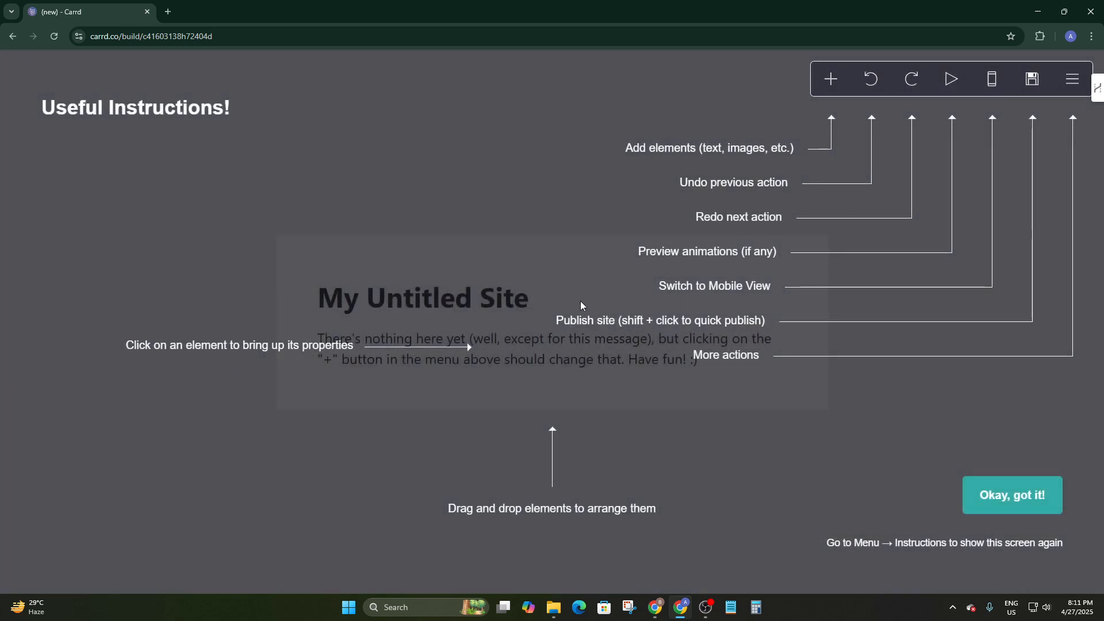
pyautogui.click(581, 306)
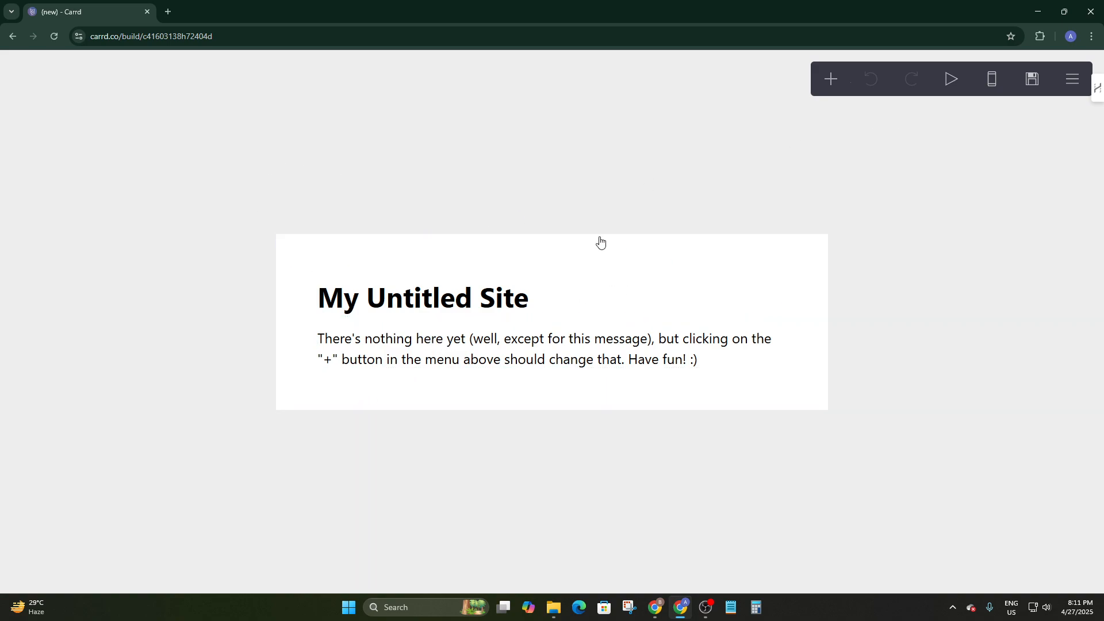
# Open the settings of the page background to view its style and pattern options.
pyautogui.click(116, 98)
pyautogui.click(368, 156)
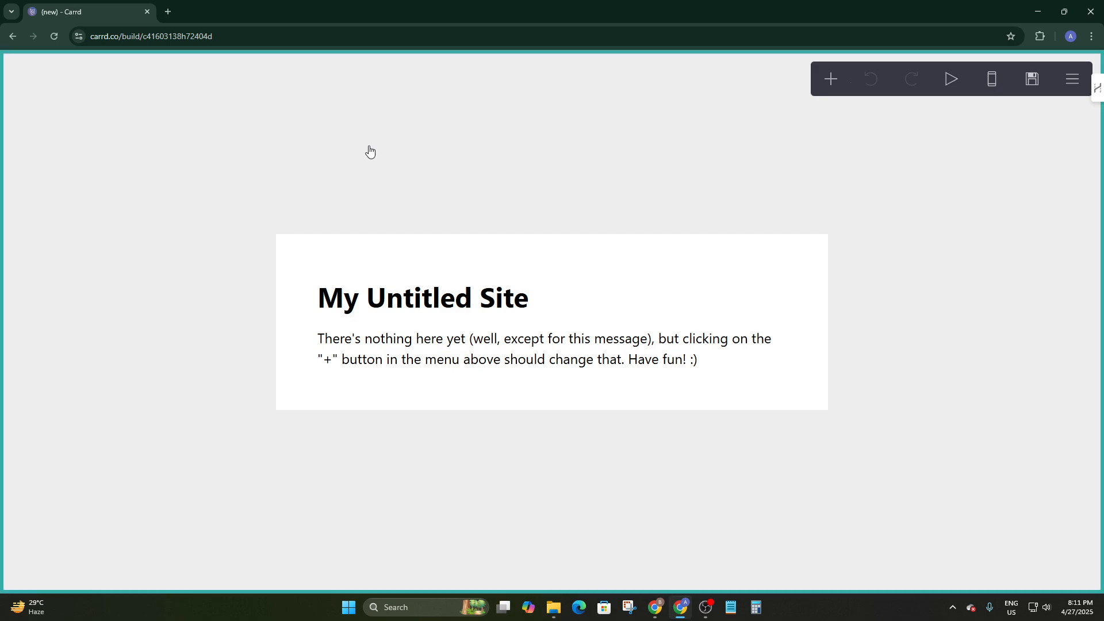
pyautogui.click(370, 153)
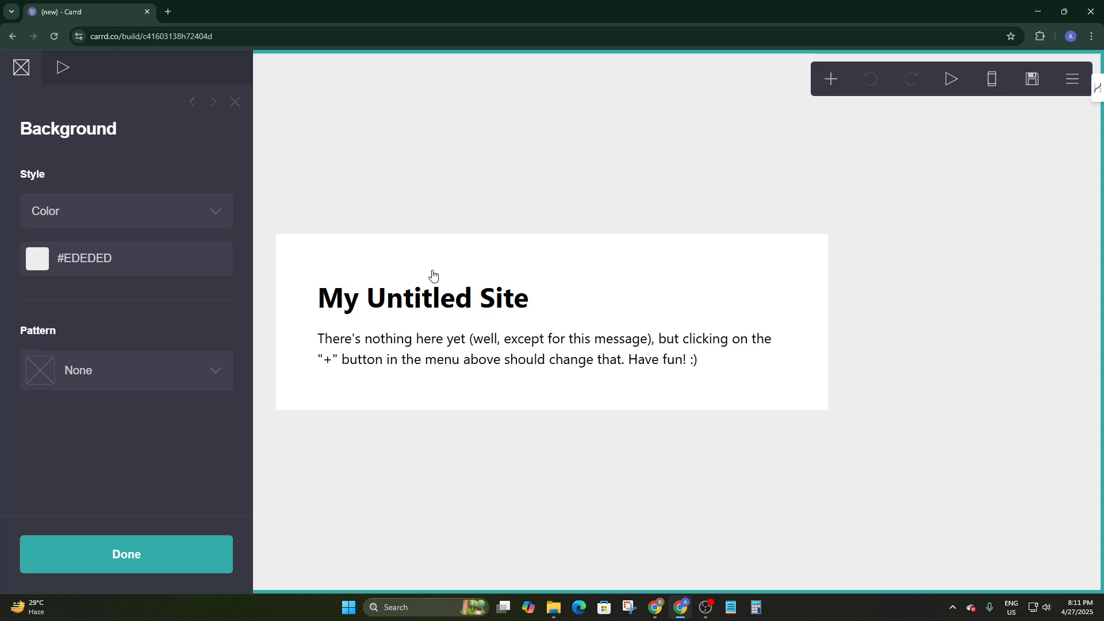
# Replace the site title text "My Untitled Site" with "GoigaShot".
pyautogui.click(478, 310)
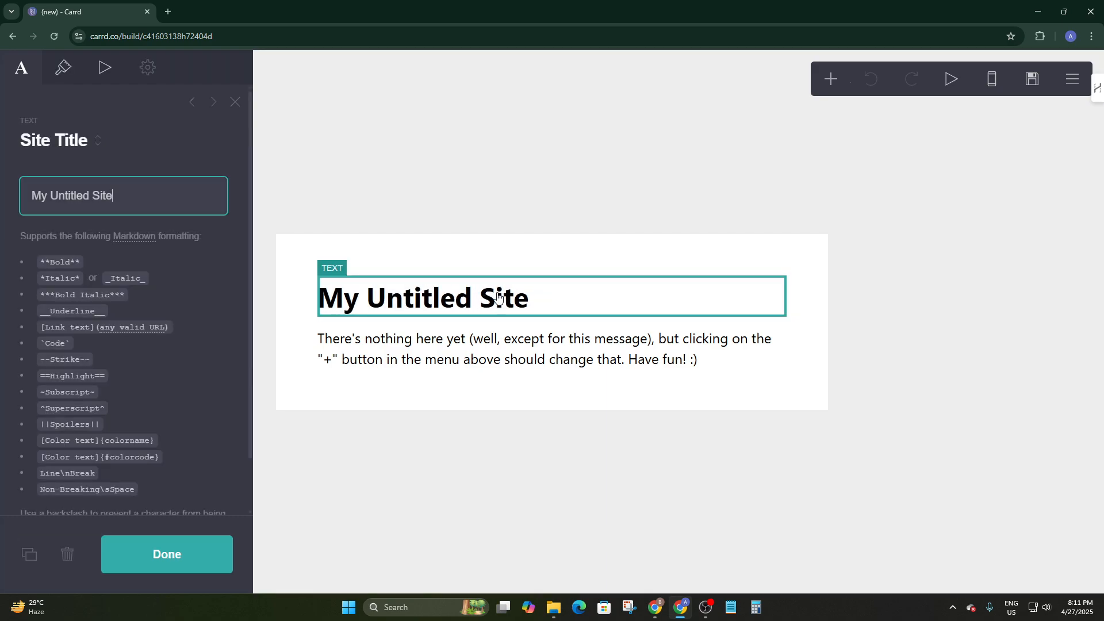
pyautogui.scroll(-1, 177, 316)
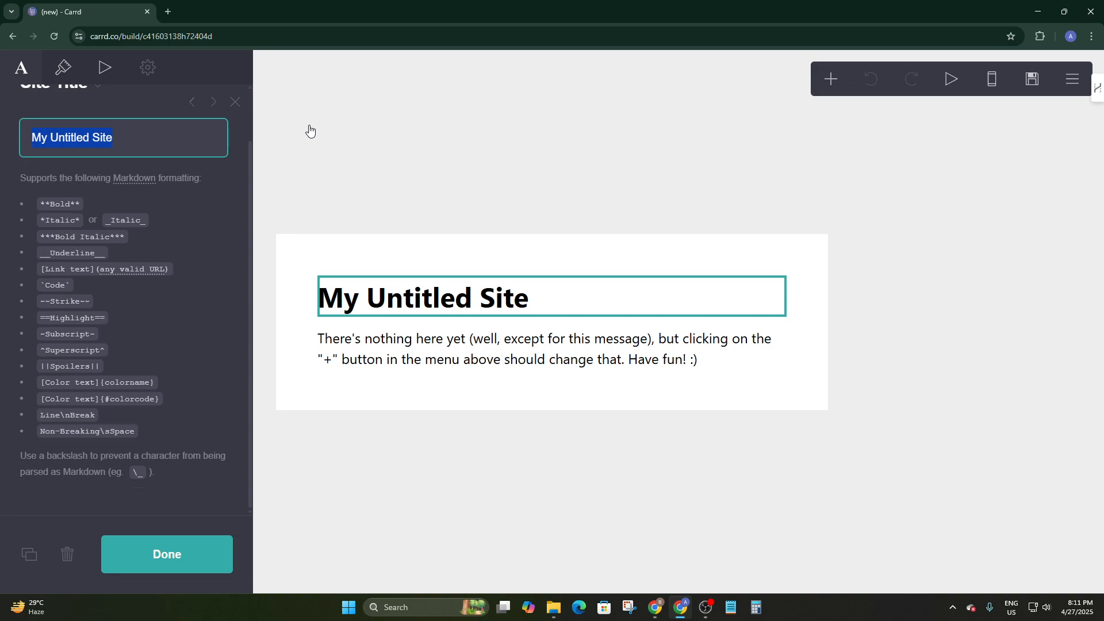
pyautogui.write('M')
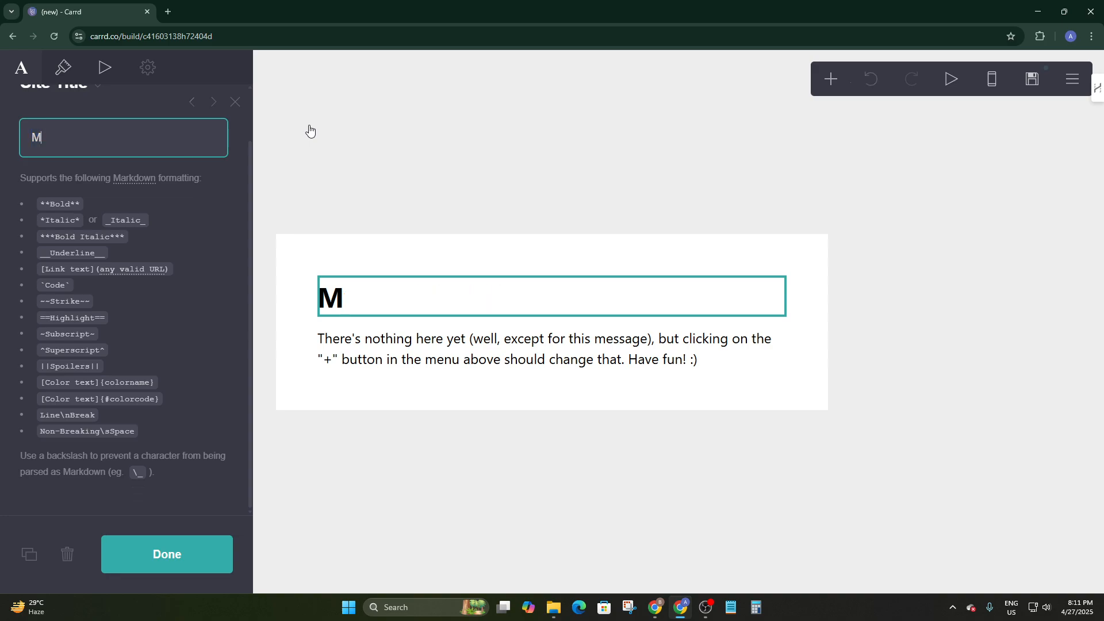
pyautogui.write('y sSto')
pyautogui.press('BackSpace')
pyautogui.press('BackSpace')
pyautogui.press('BackSpace')
pyautogui.press('BackSpace')
pyautogui.press('BackSpace')
pyautogui.press('BackSpace')
pyautogui.write('Goi')
pyautogui.write('iga')
pyautogui.write('Shoty')
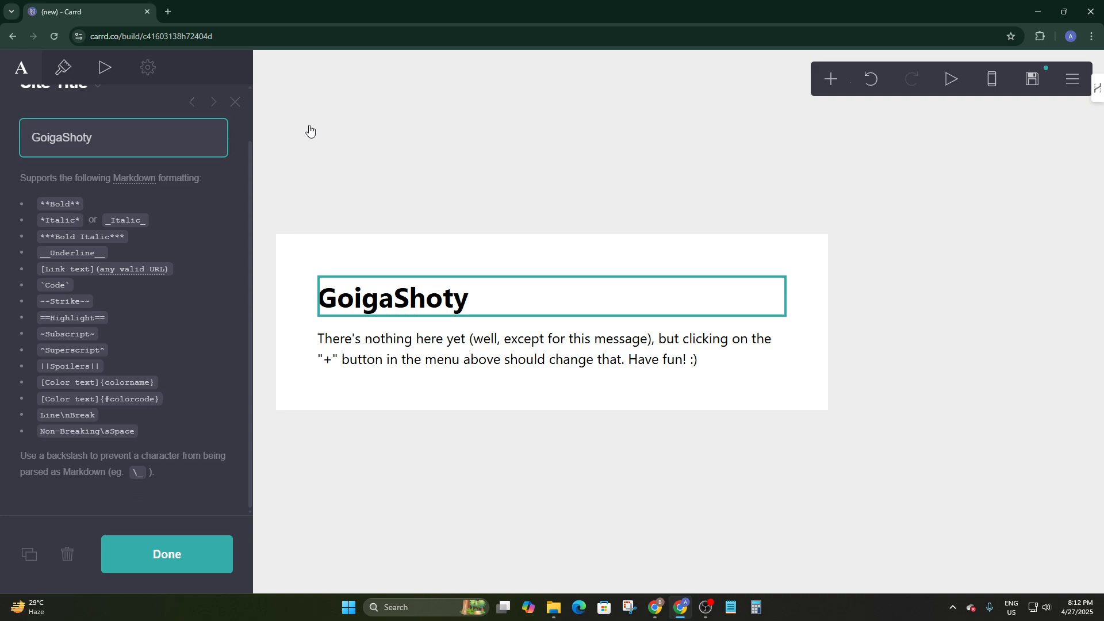
pyautogui.press('BackSpace')
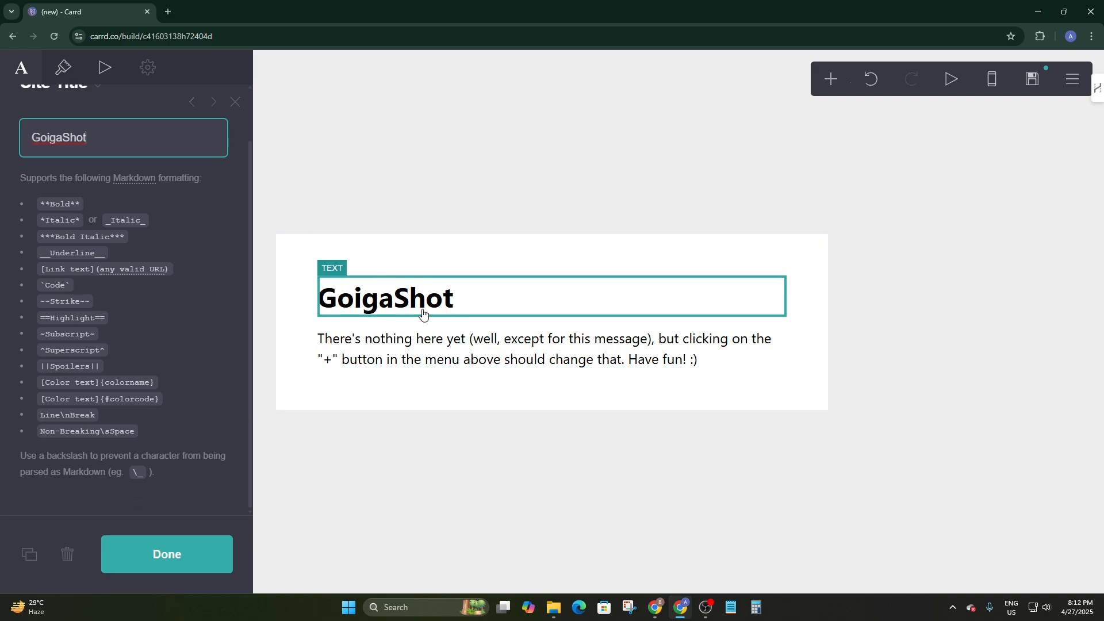
# Try to make the site title bold by appending "\bold" to its text, and remove the appended text.
pyautogui.click(53, 204)
pyautogui.click(107, 135)
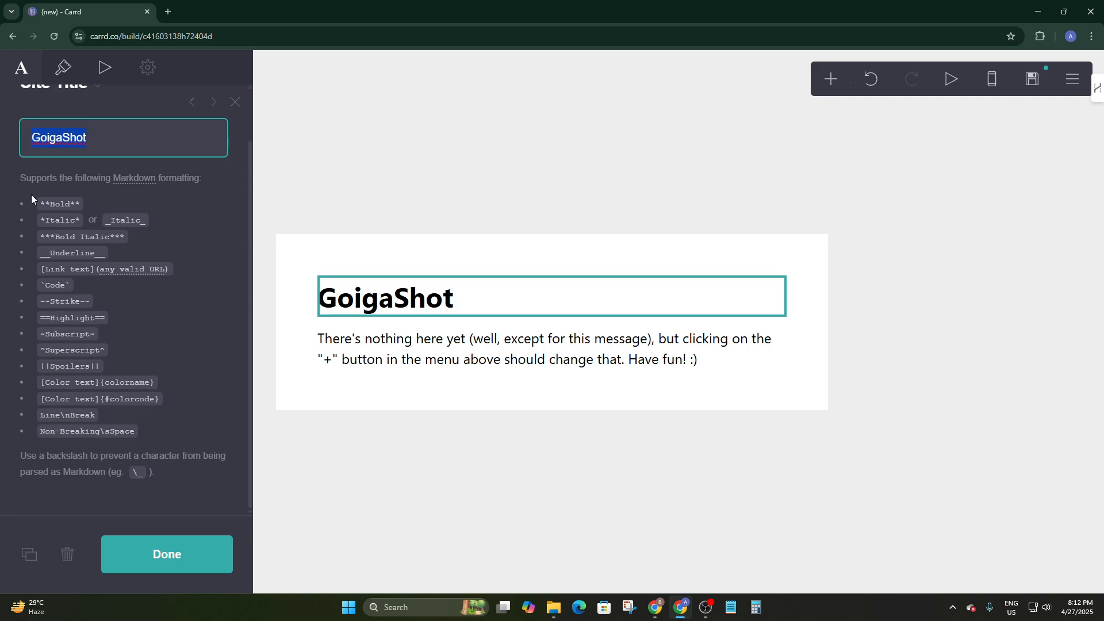
pyautogui.click(55, 204)
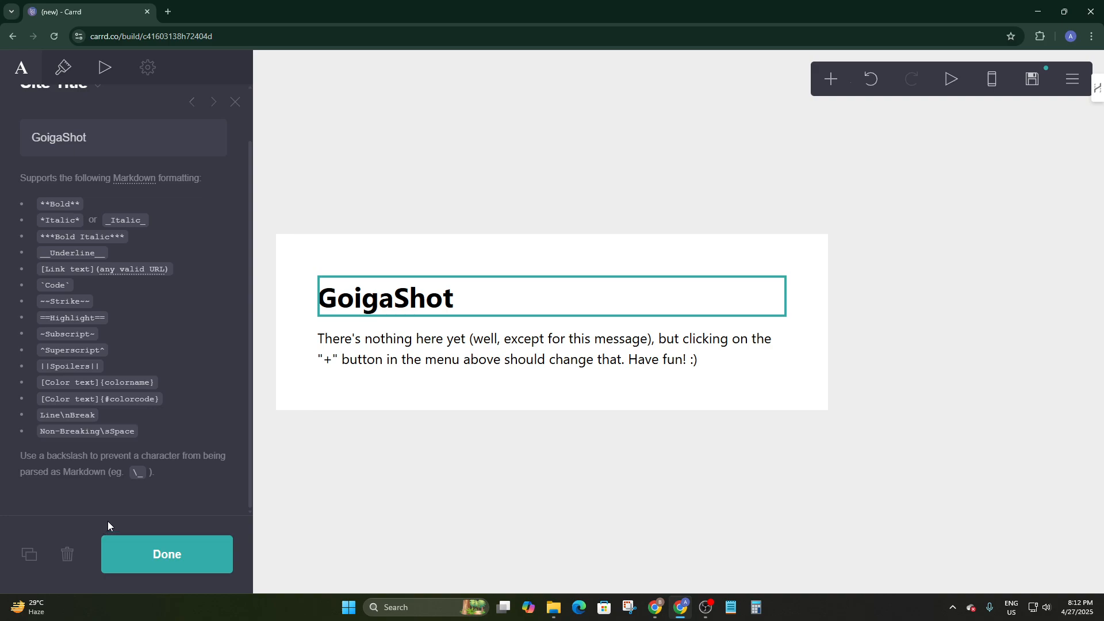
pyautogui.click(106, 135)
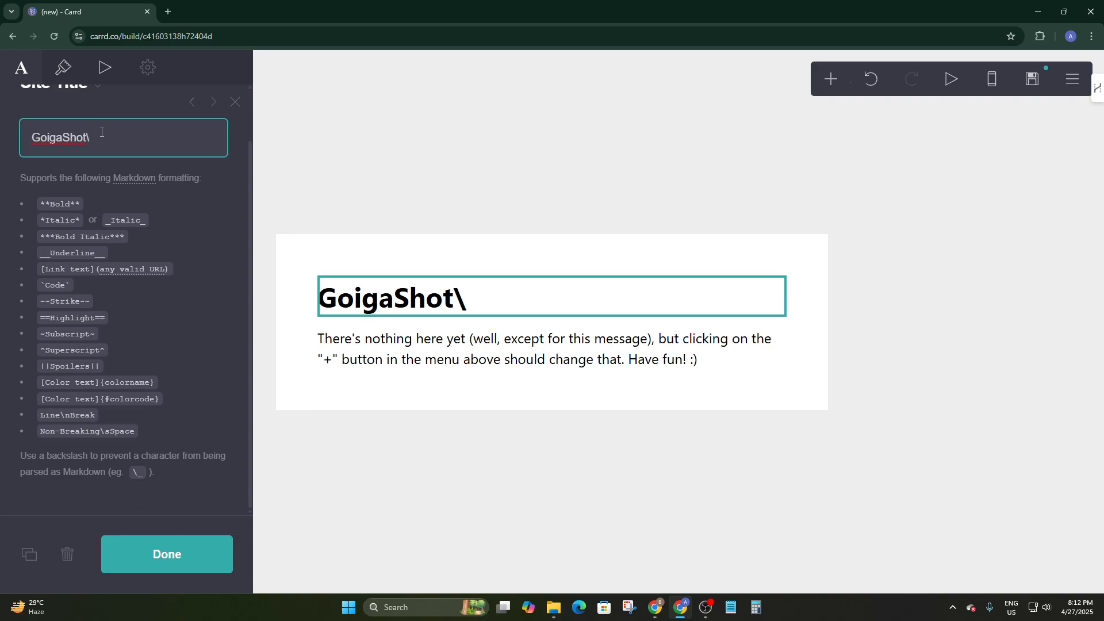
pyautogui.write('bold')
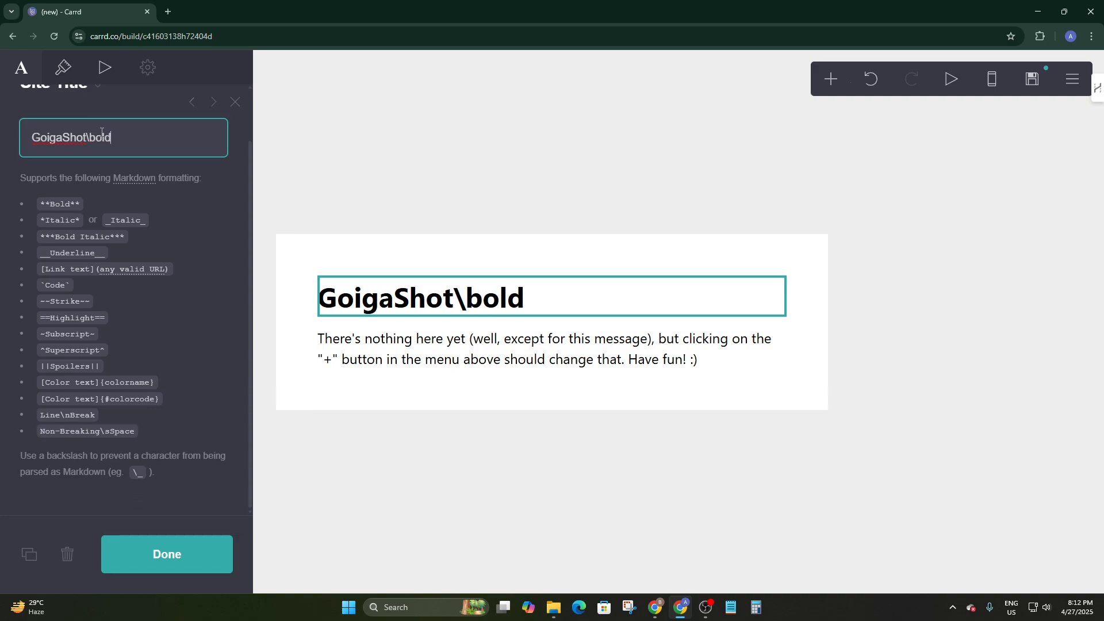
pyautogui.press('BackSpace')
pyautogui.press('BackSpace')
pyautogui.press('BackSpace')
pyautogui.press('BackSpace')
pyautogui.press('BackSpace')
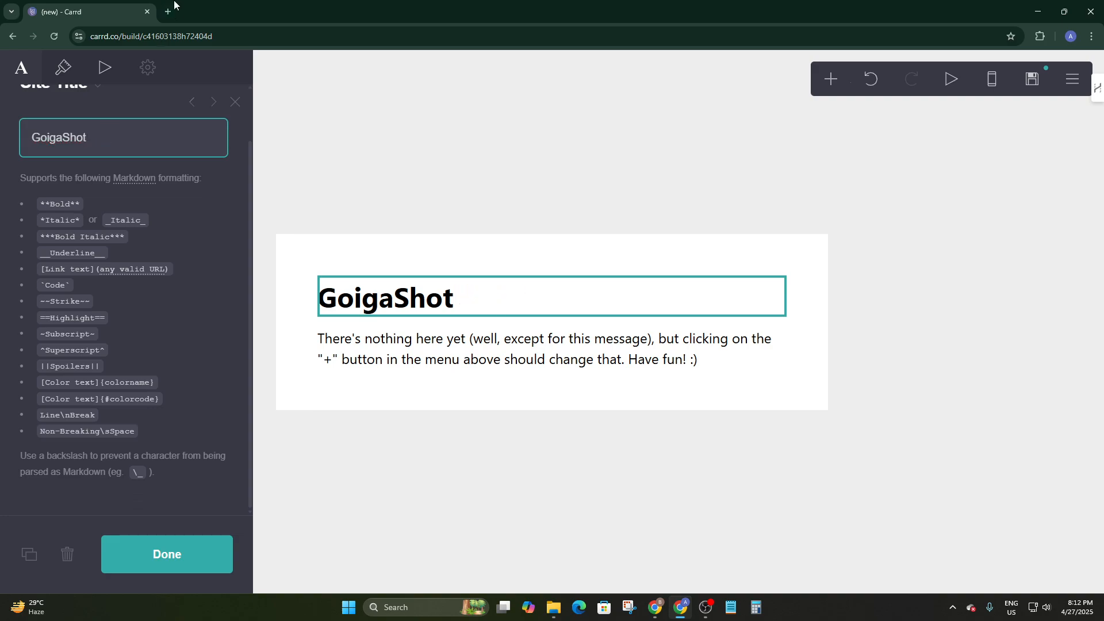
# Add a new style from the site title's animation settings and apply it to the title.
pyautogui.click(104, 68)
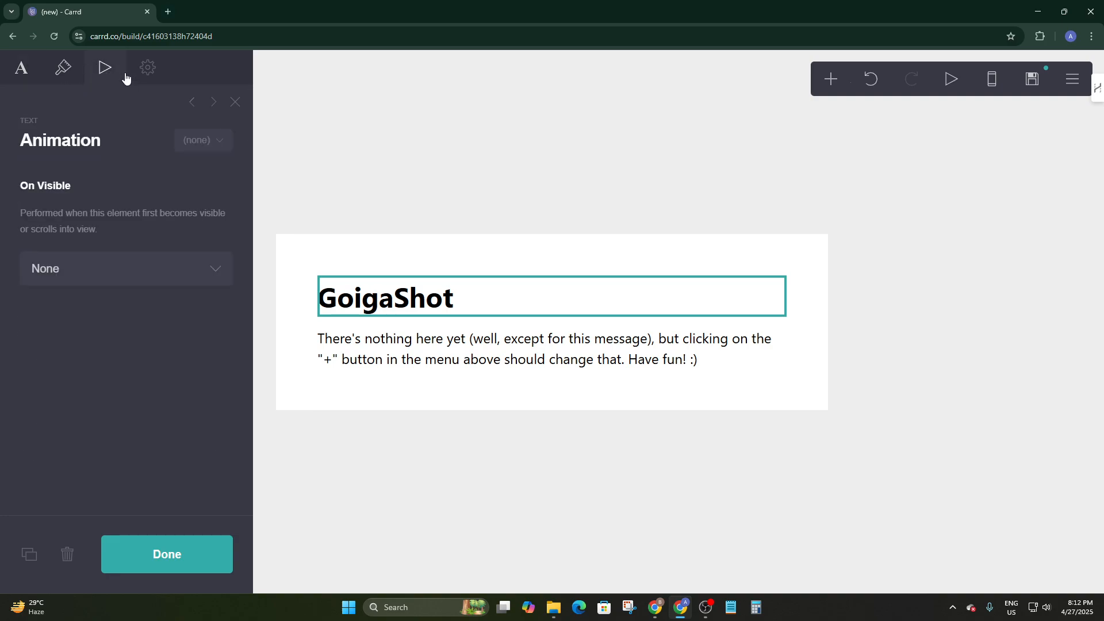
pyautogui.click(217, 149)
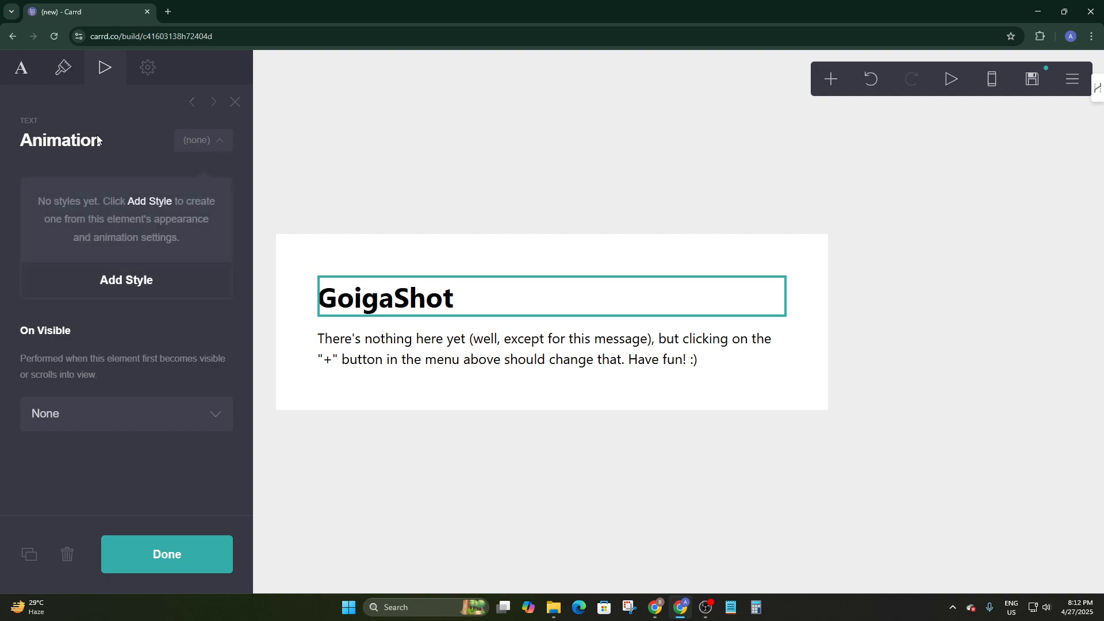
pyautogui.click(111, 279)
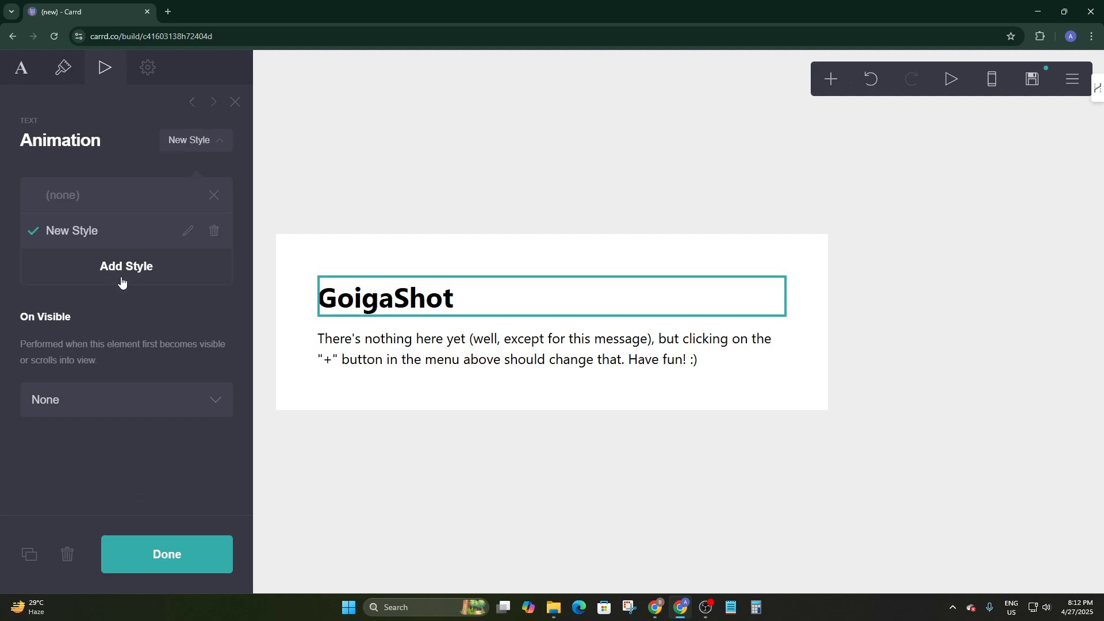
pyautogui.click(184, 236)
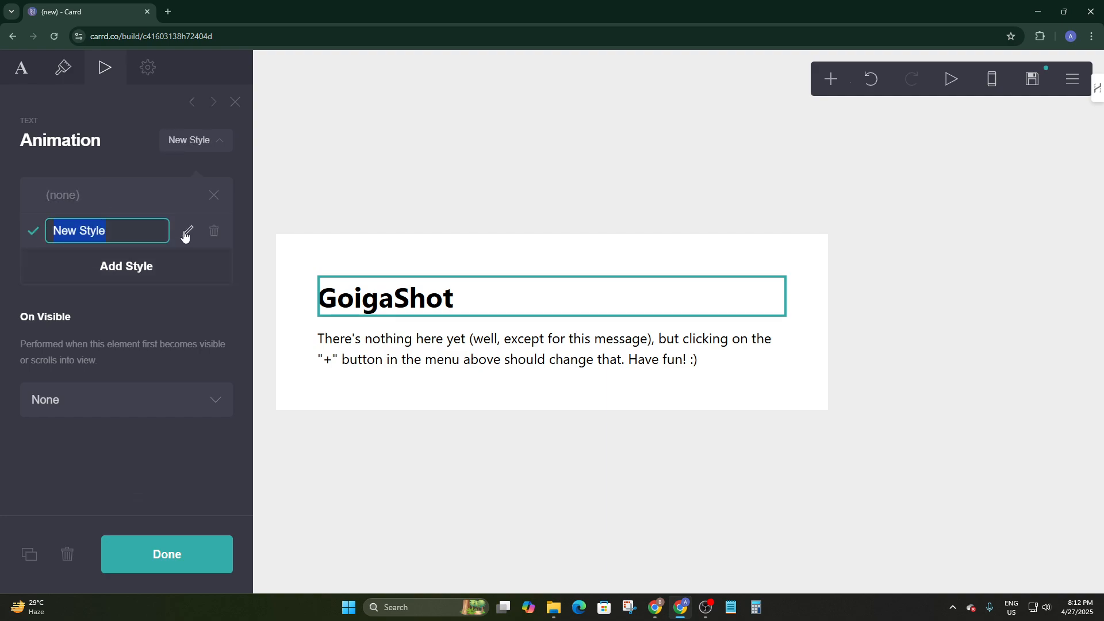
pyautogui.click(78, 197)
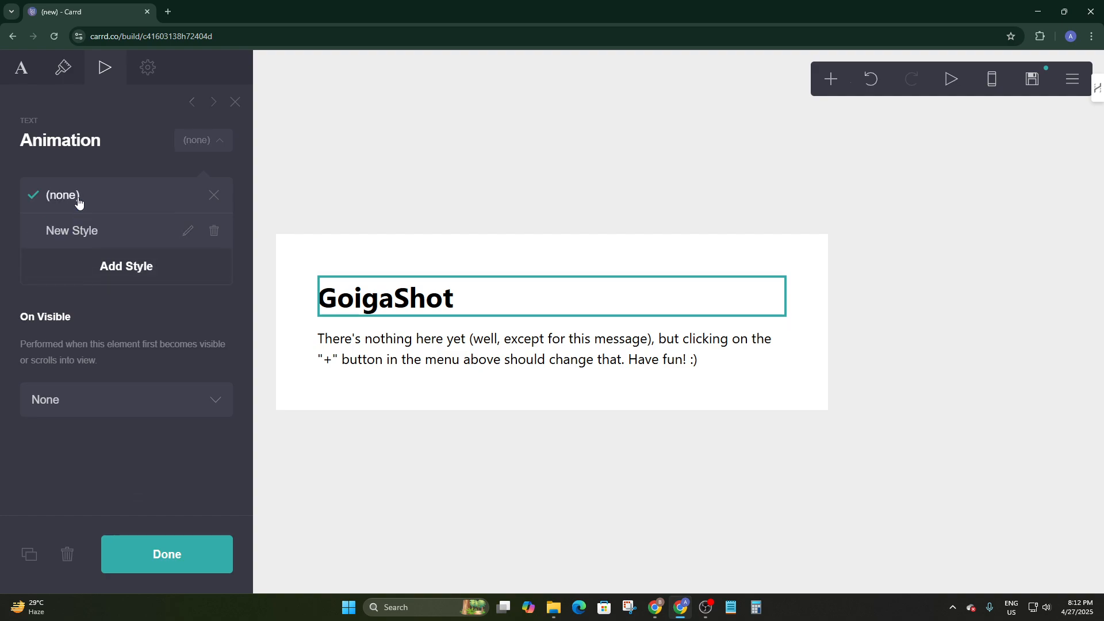
pyautogui.click(81, 230)
# Try the Fade In, Flip Forward and Slide Right animations as the site title's On Visible effect.
pyautogui.click(91, 404)
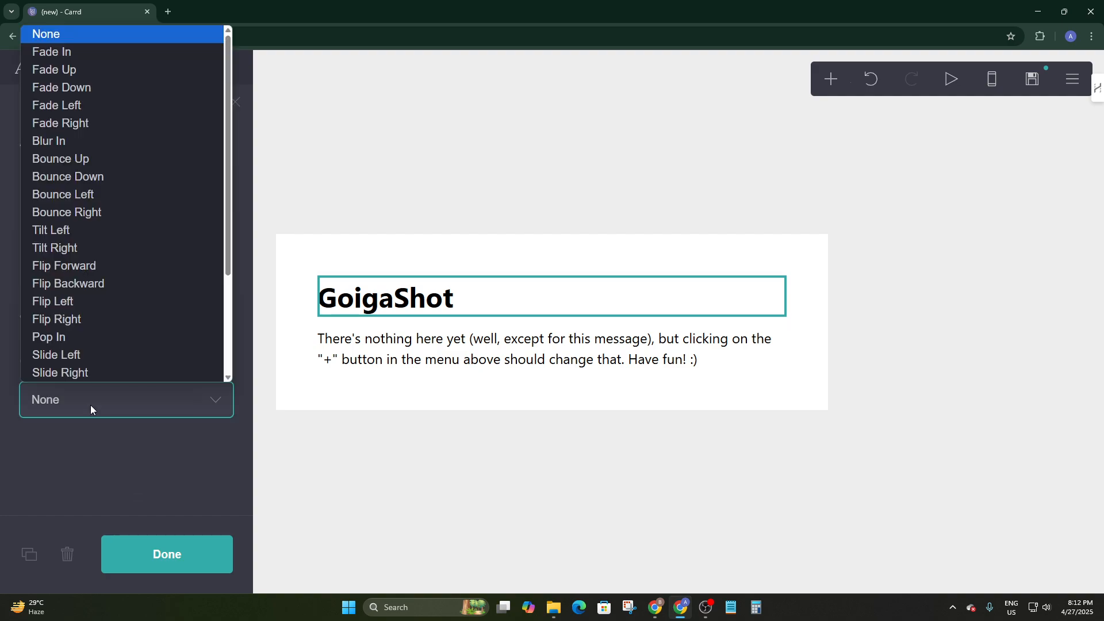
pyautogui.scroll(-2, 108, 183)
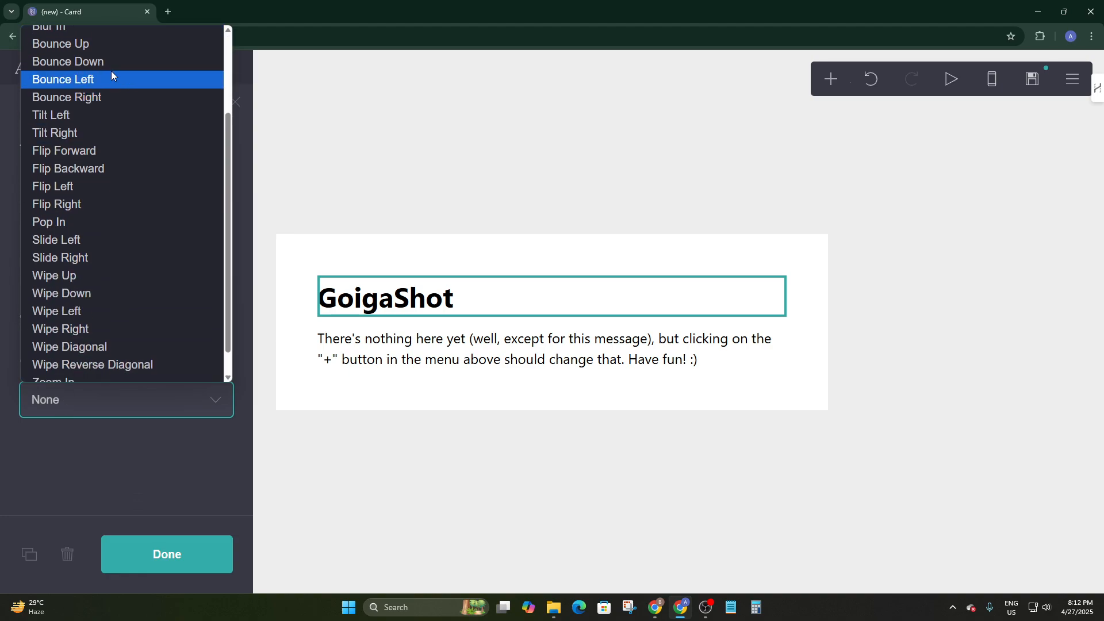
pyautogui.scroll(2, 109, 78)
pyautogui.click(74, 51)
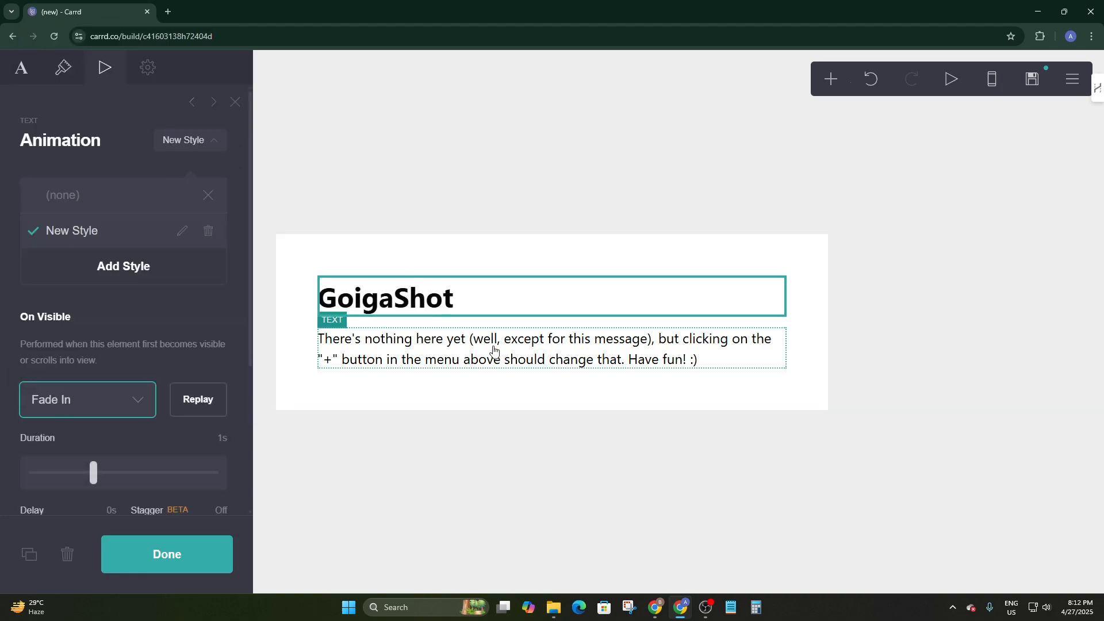
pyautogui.click(84, 406)
pyautogui.click(86, 264)
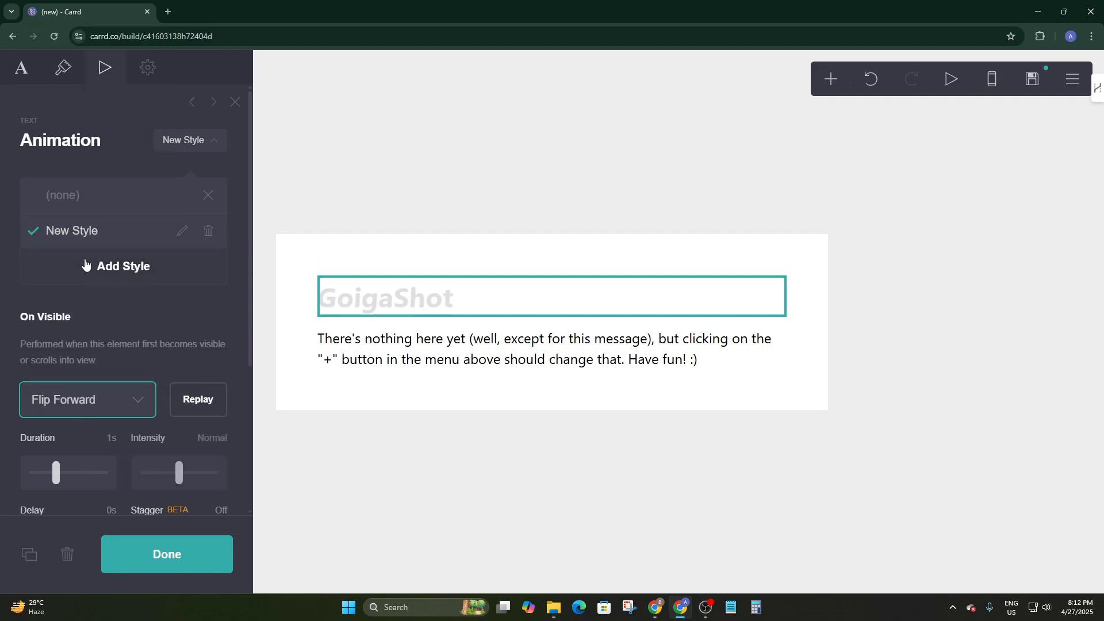
pyautogui.click(55, 400)
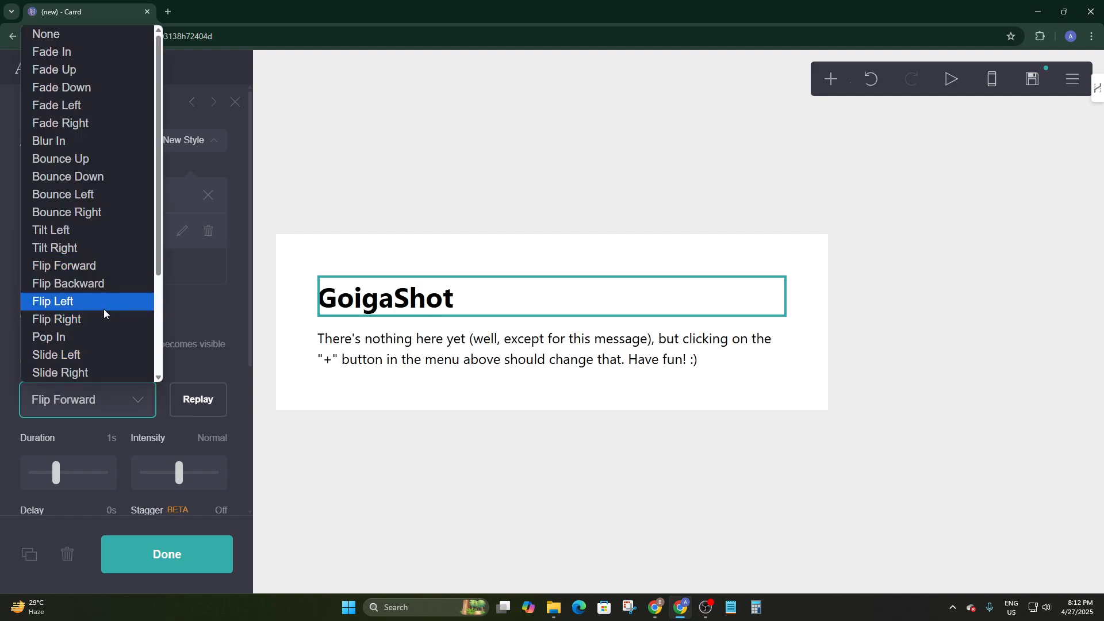
pyautogui.click(78, 372)
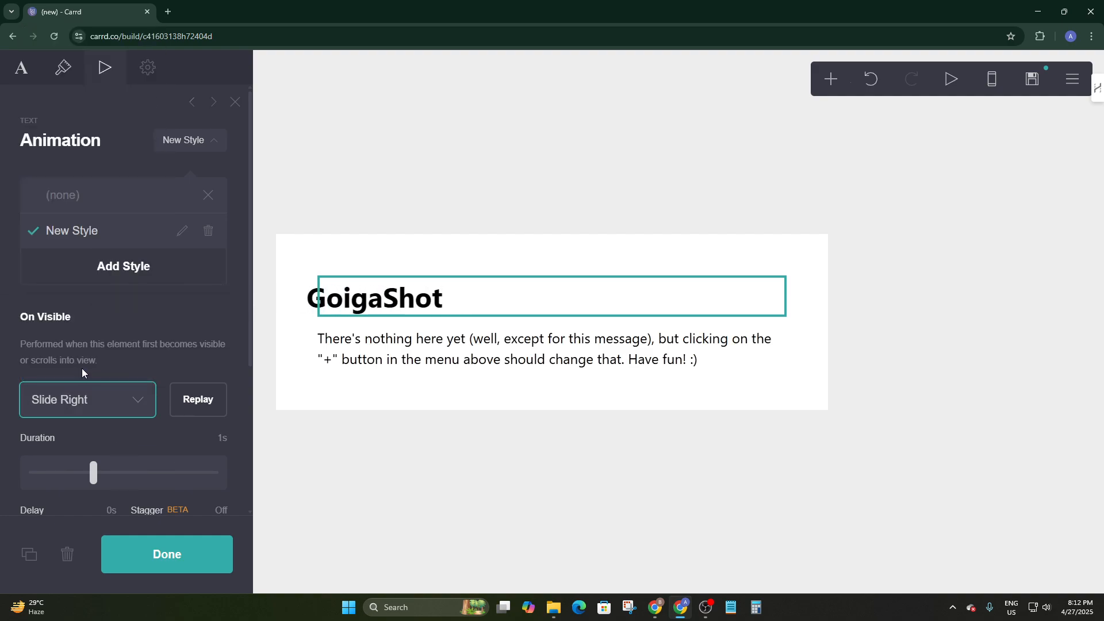
pyautogui.scroll(-3, 148, 409)
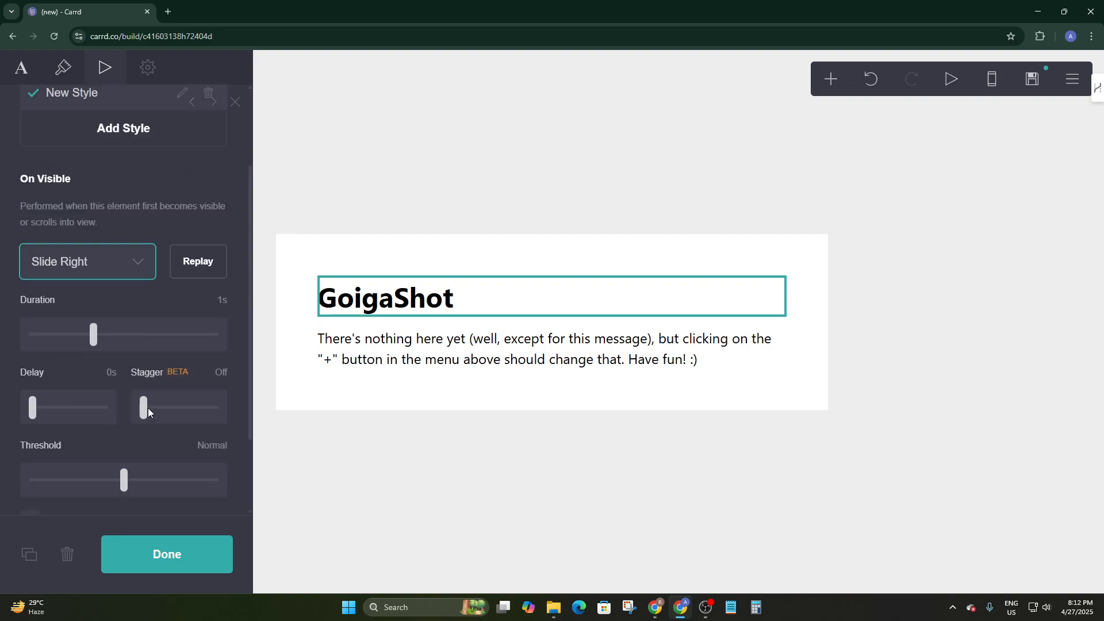
pyautogui.scroll(3, 147, 408)
pyautogui.click(17, 70)
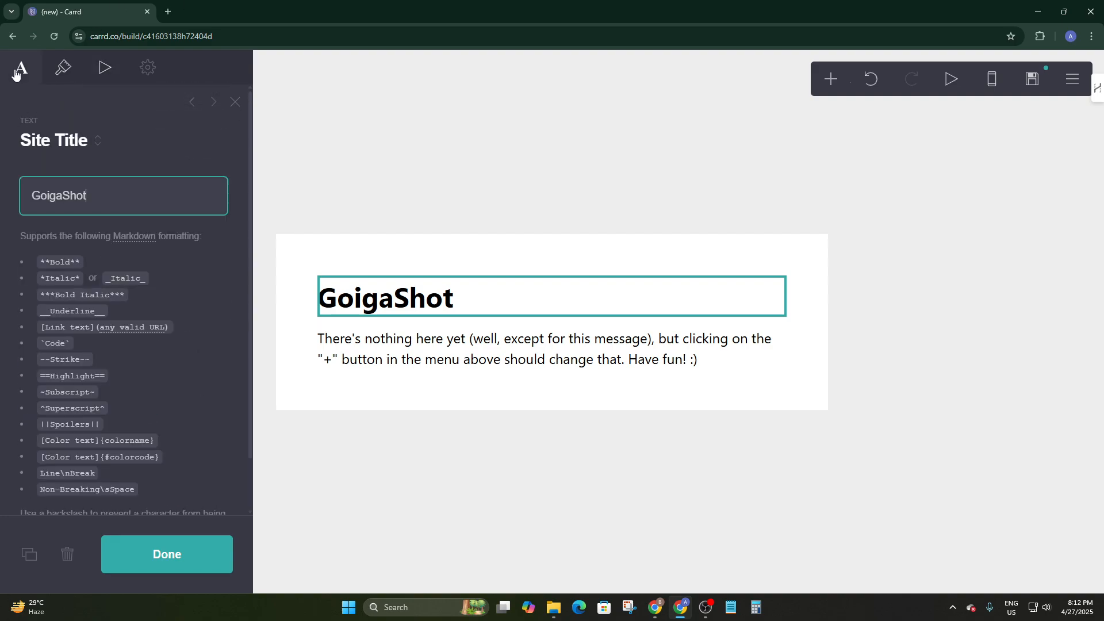
# Leave the unsaved blank-page site and start a new one from the "Dui tempor arcu aliquam rhoncus amet euismod" template.
pyautogui.click(9, 35)
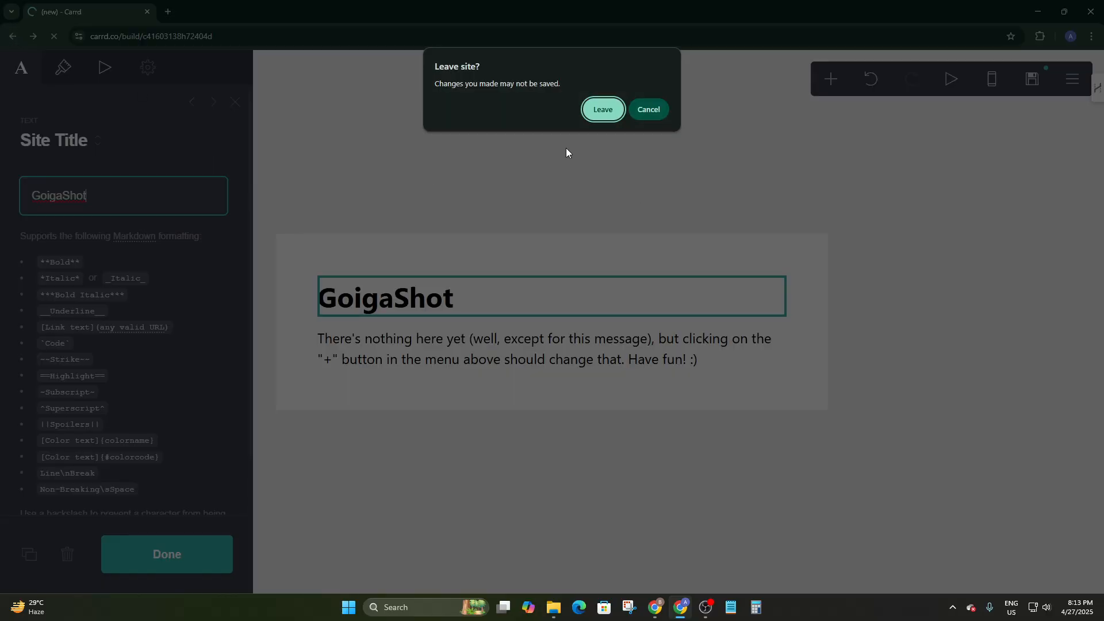
pyautogui.click(603, 110)
pyautogui.scroll(-10, 377, 177)
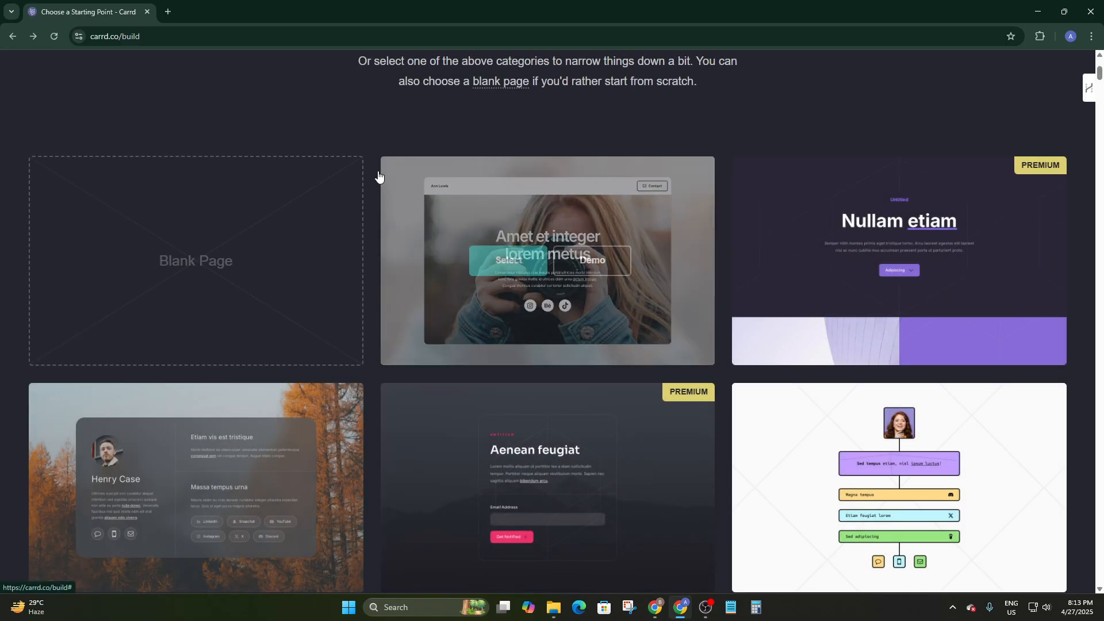
pyautogui.scroll(-20, 332, 456)
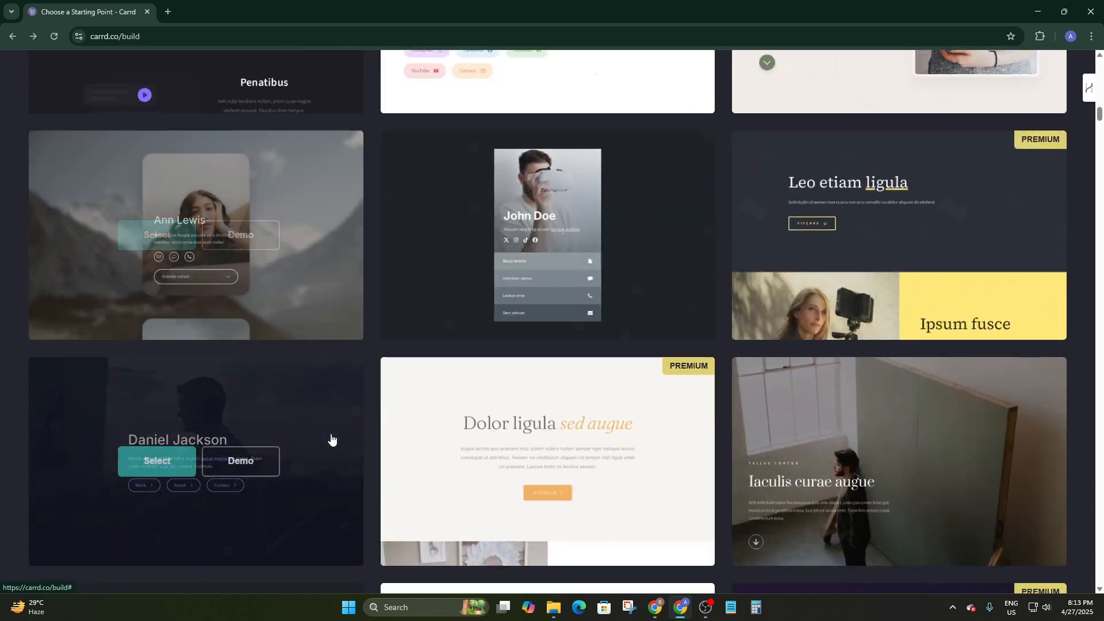
pyautogui.scroll(-3, 184, 494)
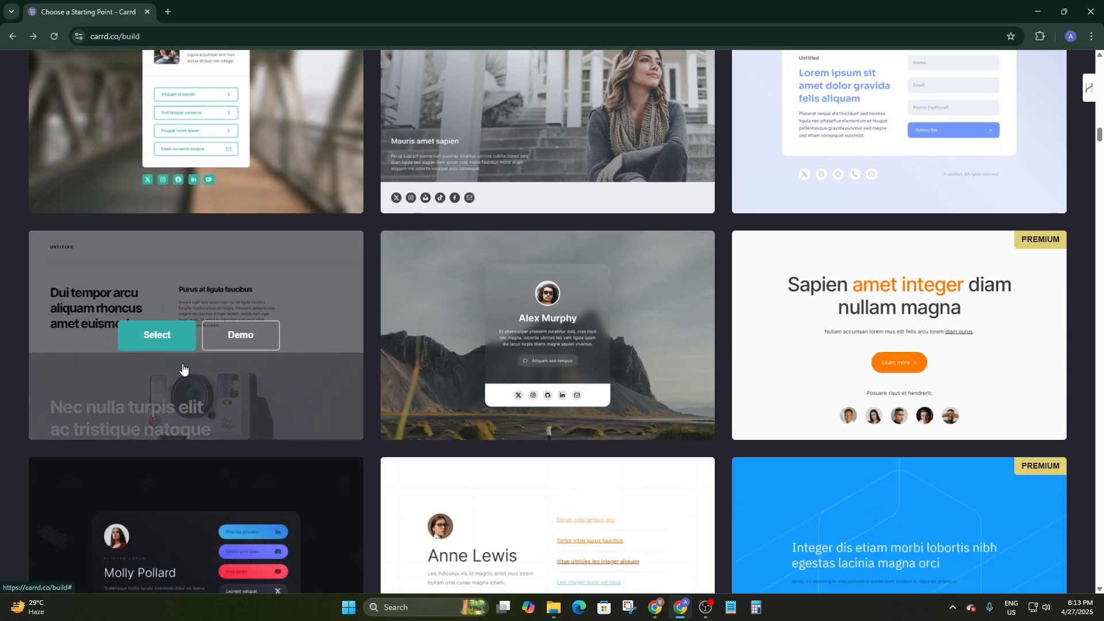
pyautogui.click(190, 325)
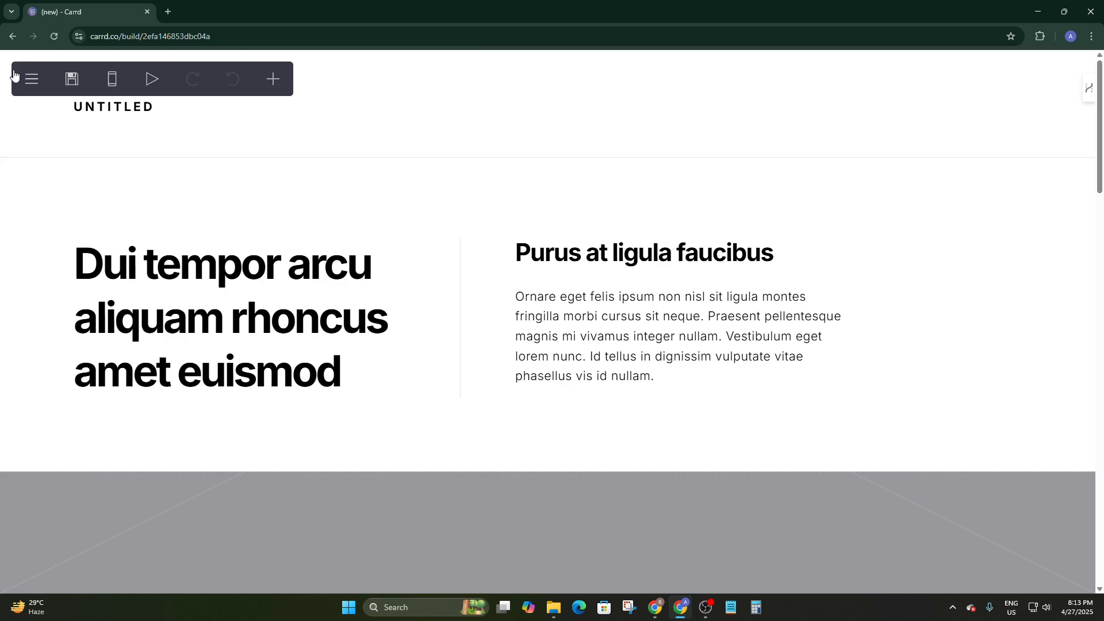
# Replace the site title text "Untitled" with "GigaShot".
pyautogui.click(297, 134)
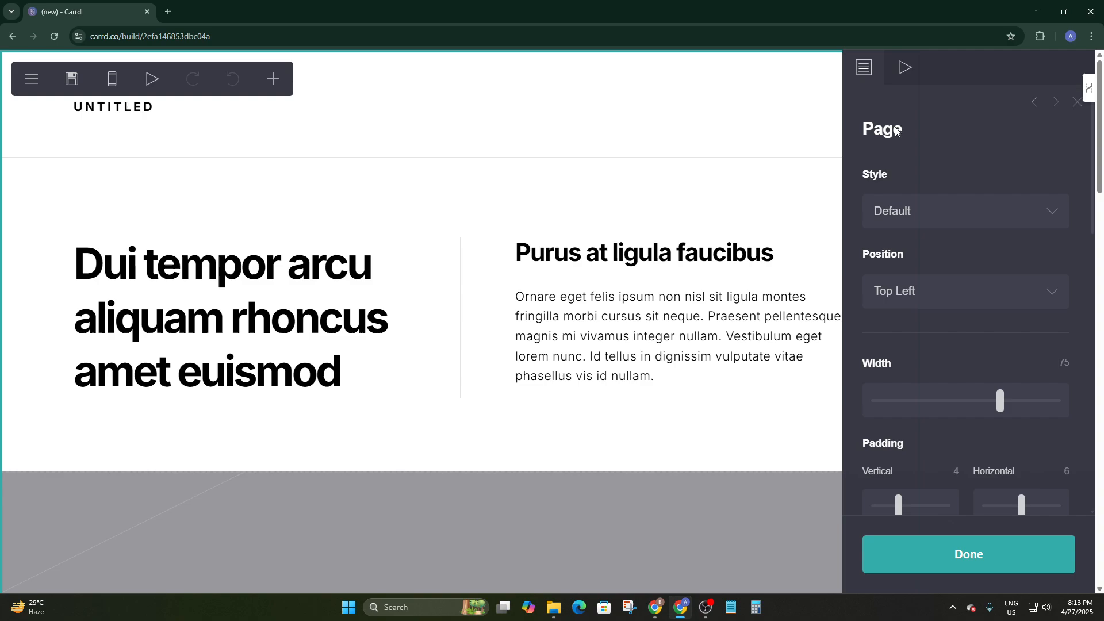
pyautogui.click(136, 112)
pyautogui.click(136, 110)
pyautogui.click(135, 109)
pyautogui.click(137, 110)
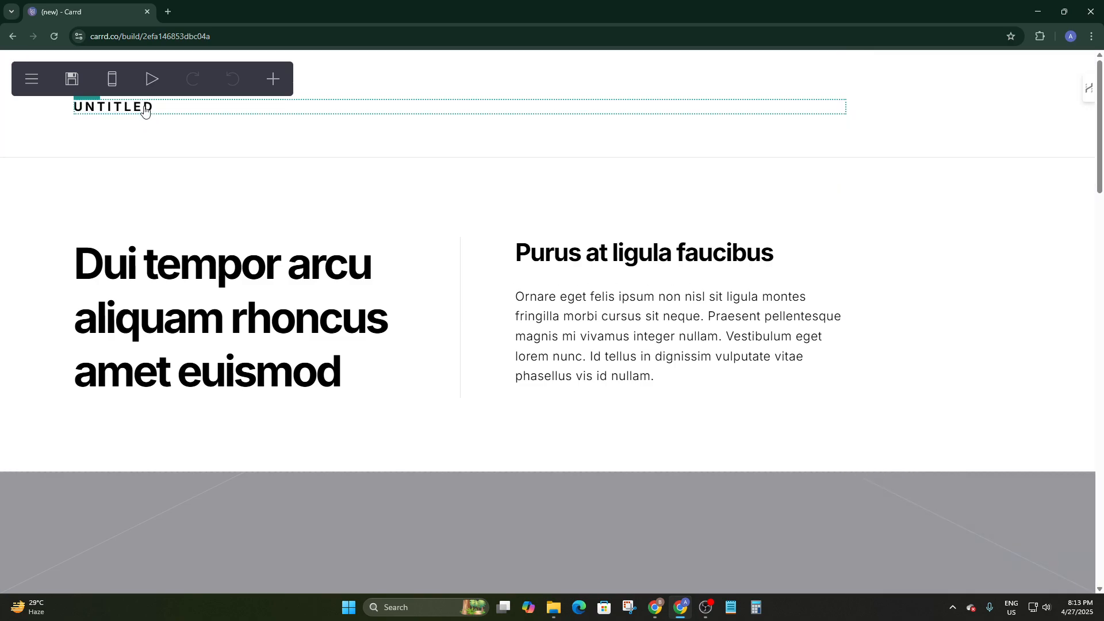
pyautogui.click(163, 108)
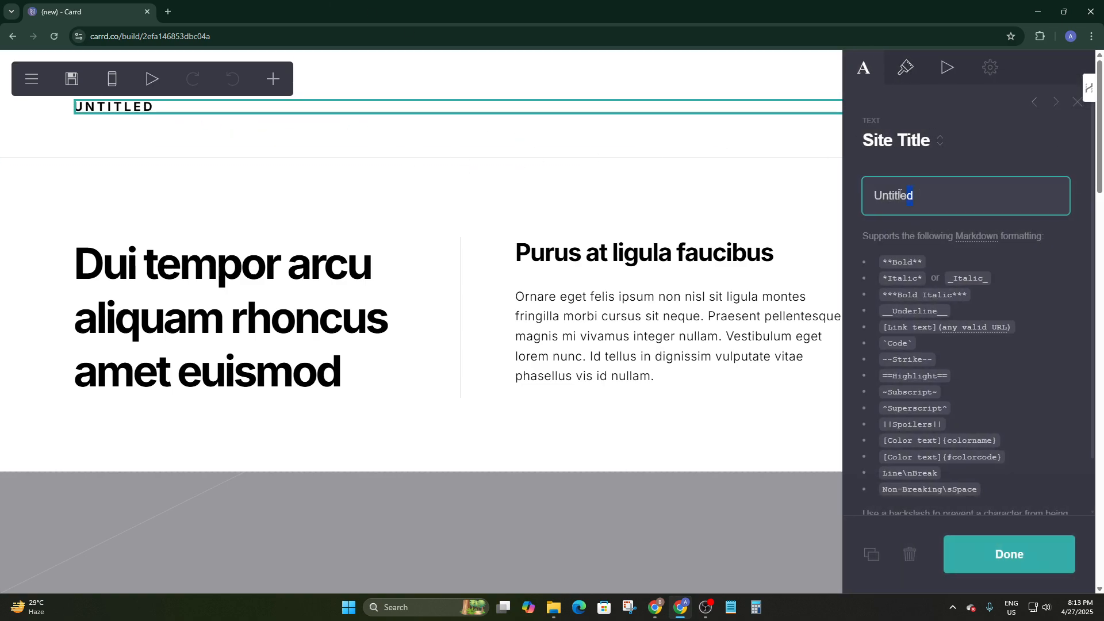
pyautogui.moveTo(901, 194); pyautogui.dragTo(698, 198)
pyautogui.write('Gi')
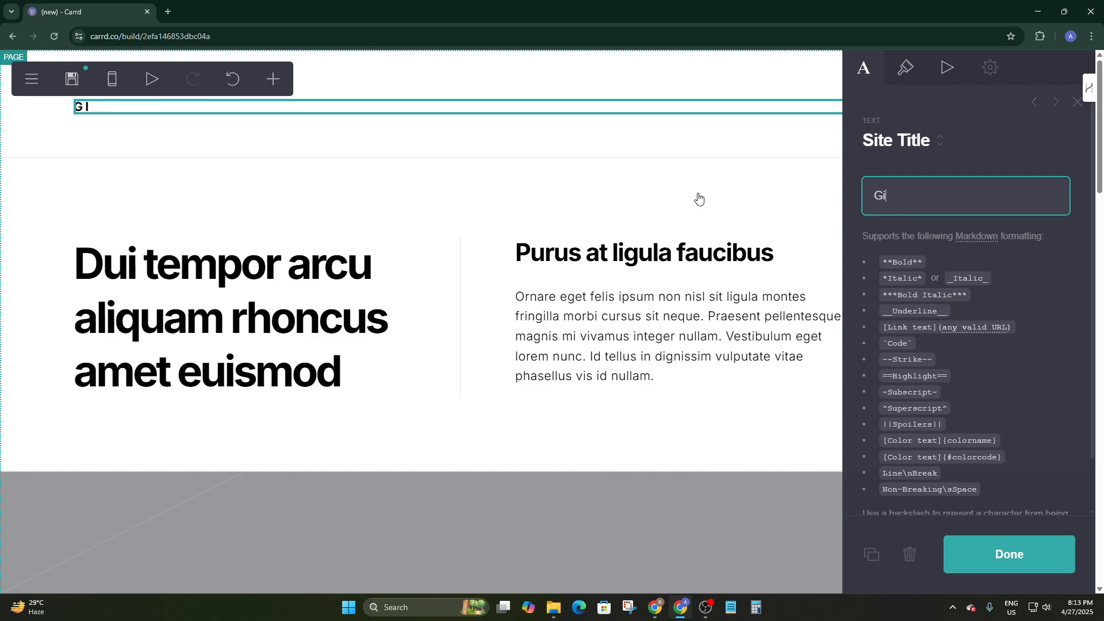
pyautogui.write('gaShot')
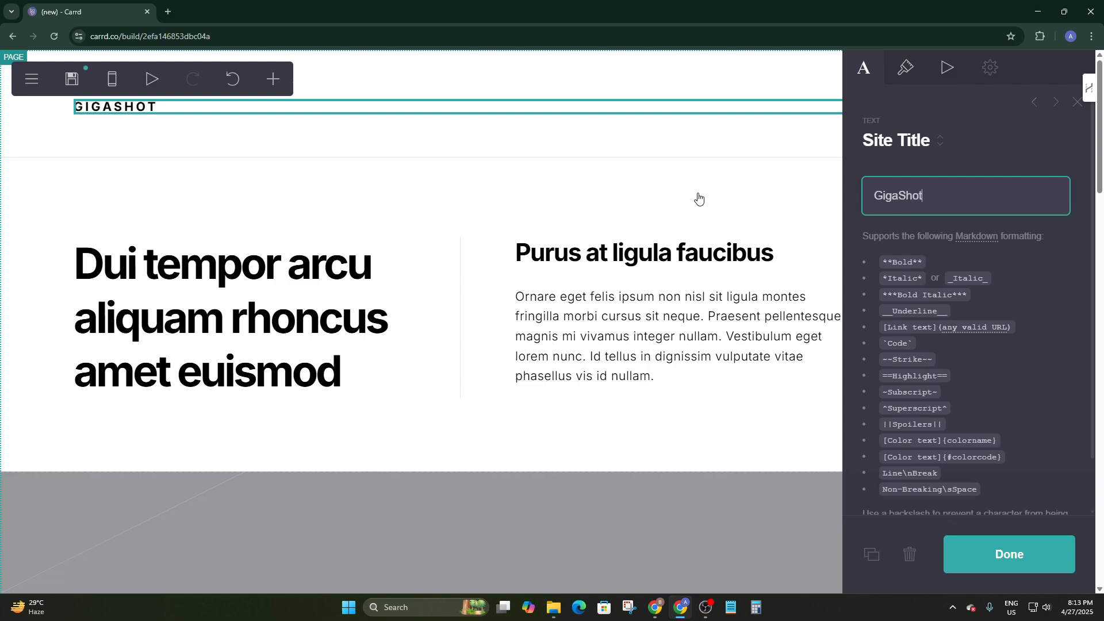
pyautogui.scroll(-1, 977, 345)
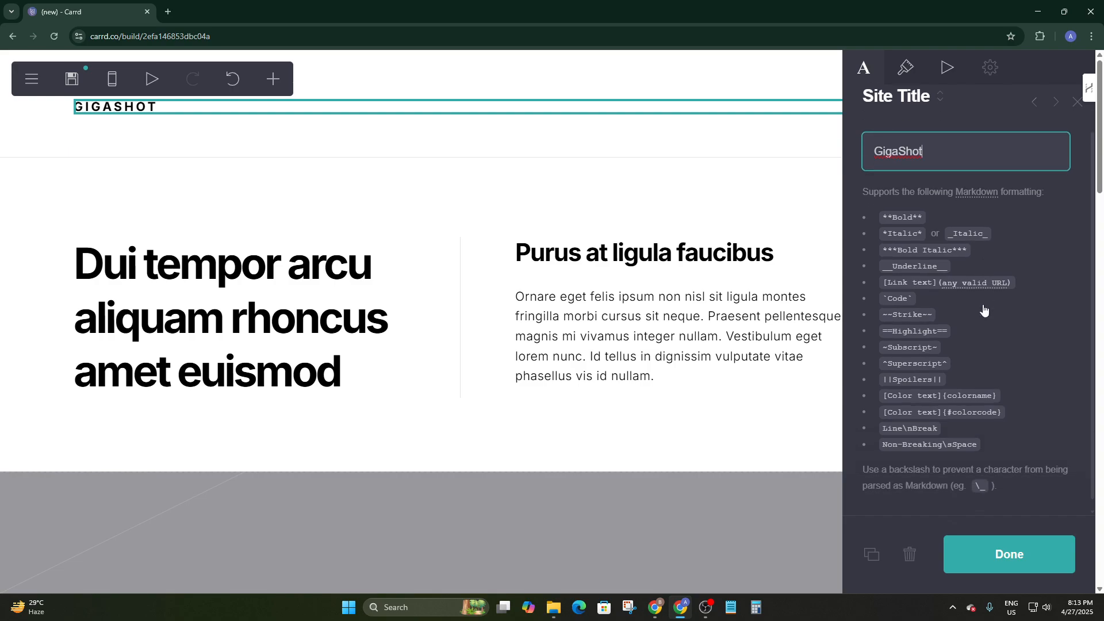
pyautogui.click(990, 558)
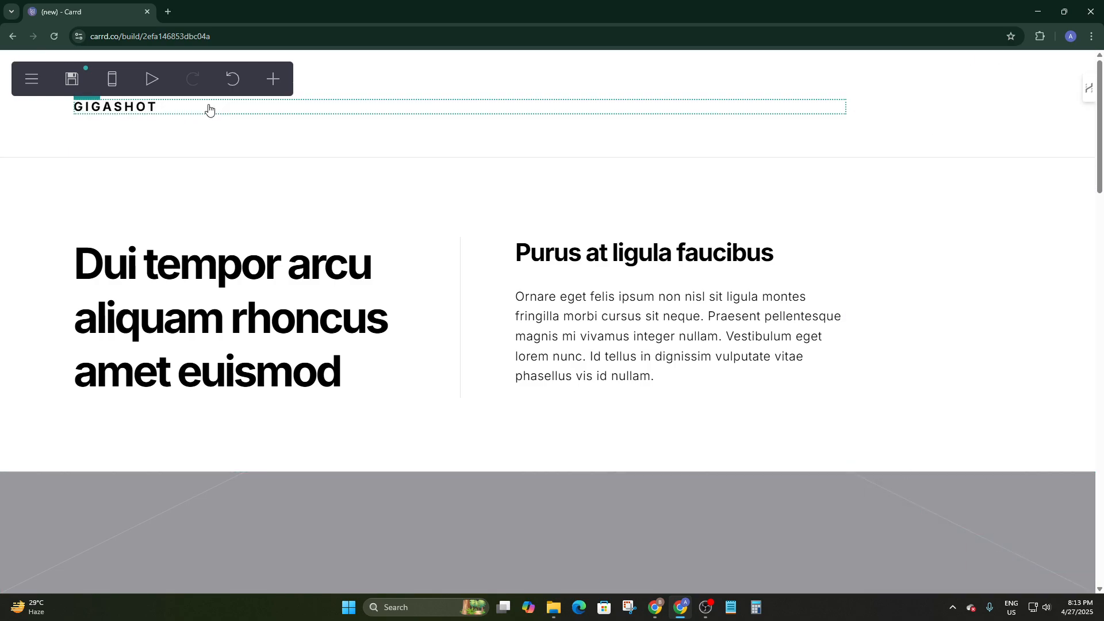
# In the site title's appearance settings, keep the Inter font and set the text size to 2.
pyautogui.click(572, 106)
pyautogui.click(907, 68)
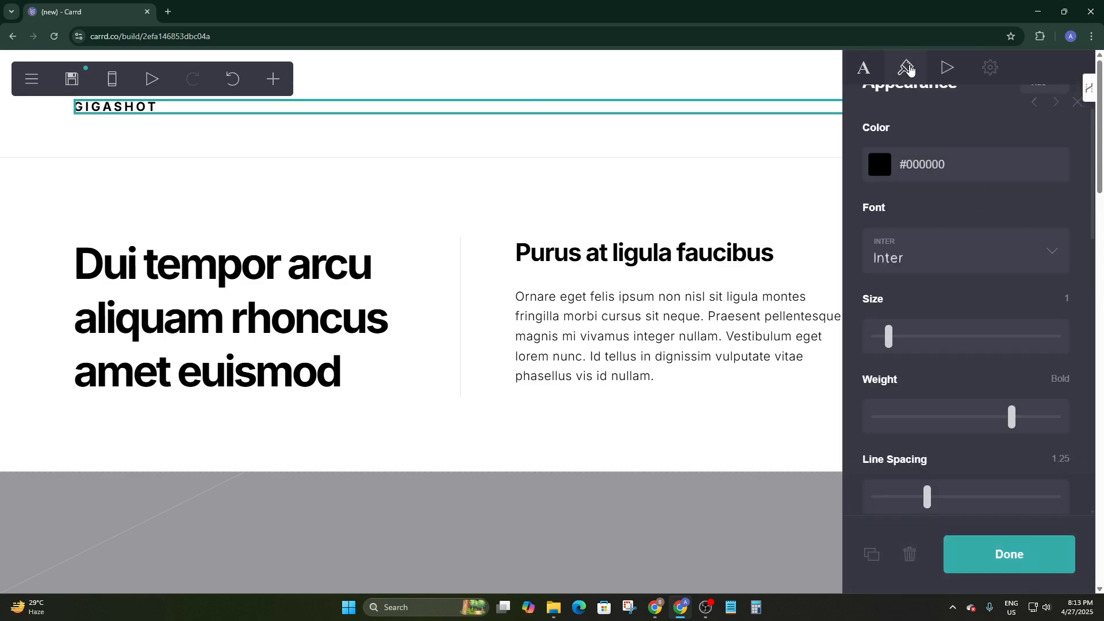
pyautogui.scroll(1, 897, 118)
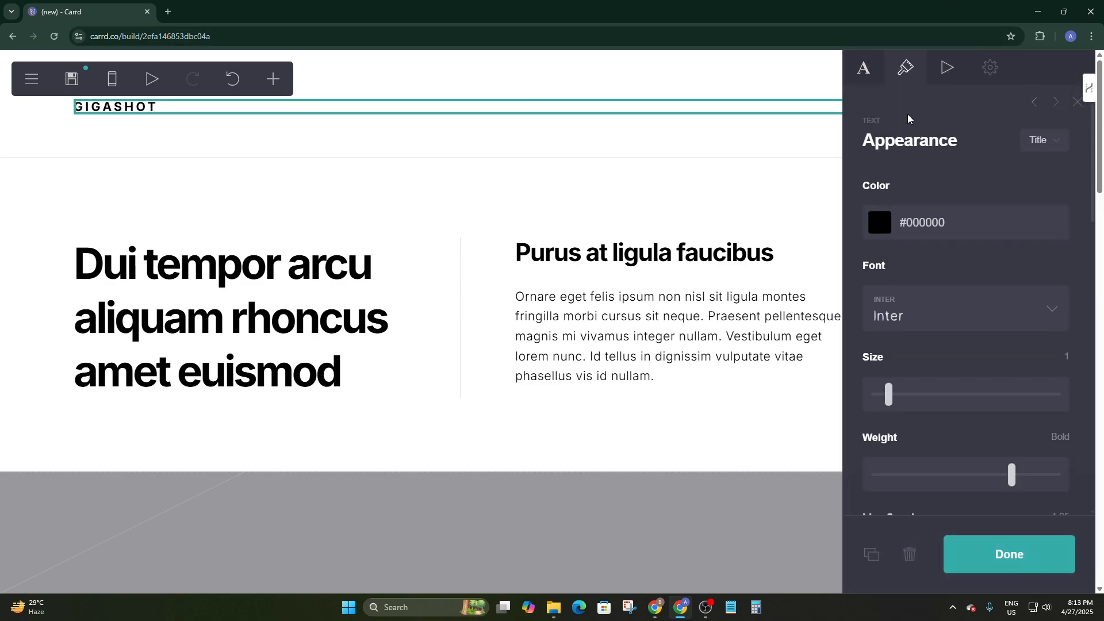
pyautogui.click(931, 315)
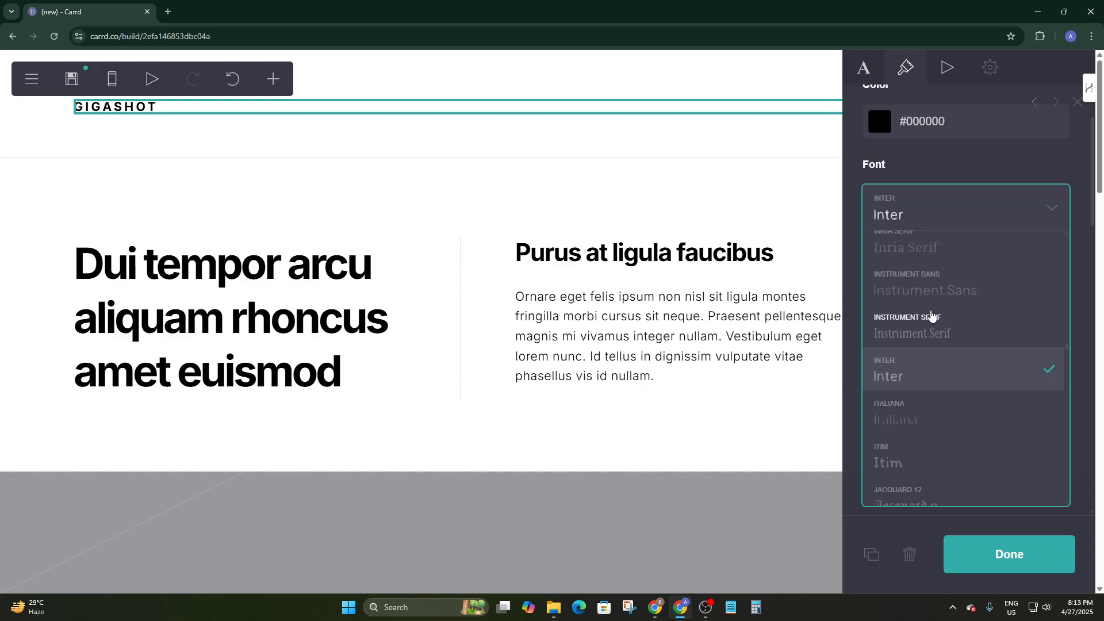
pyautogui.click(921, 371)
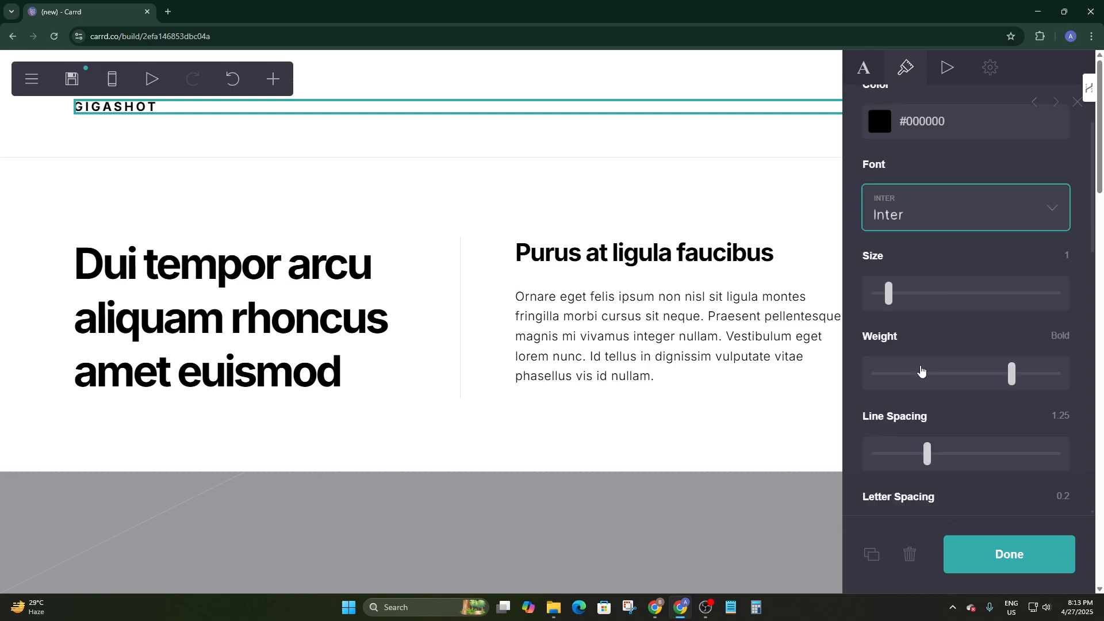
pyautogui.moveTo(924, 293)
pyautogui.mouseDown()
pyautogui.moveTo(899, 293)
pyautogui.moveTo(919, 293)
pyautogui.mouseUp()
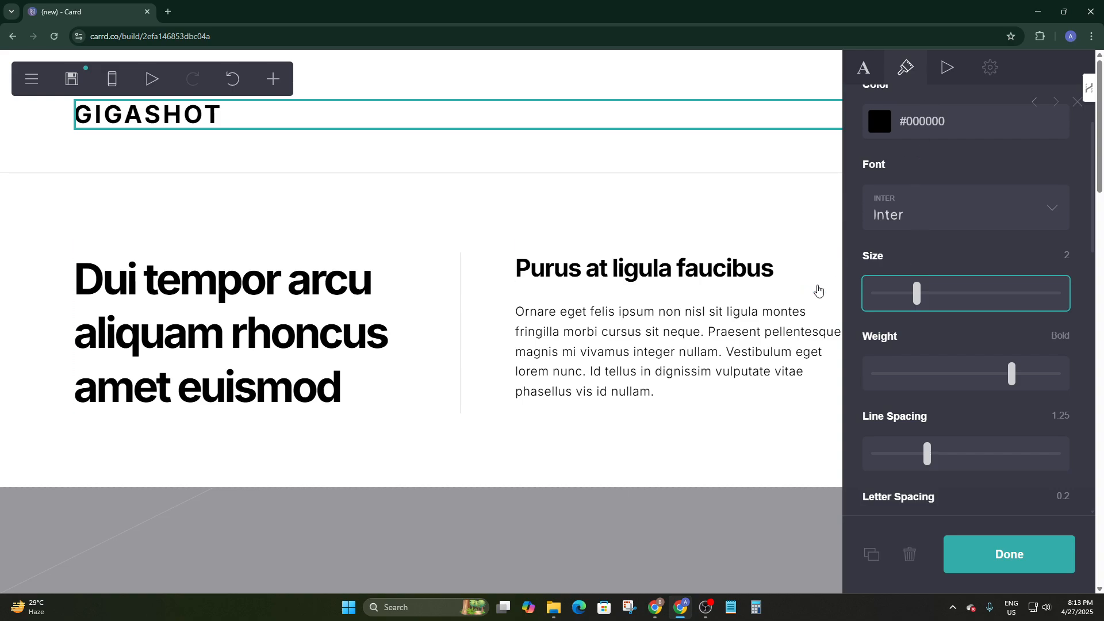
pyautogui.scroll(-3, 961, 266)
pyautogui.scroll(5, 928, 201)
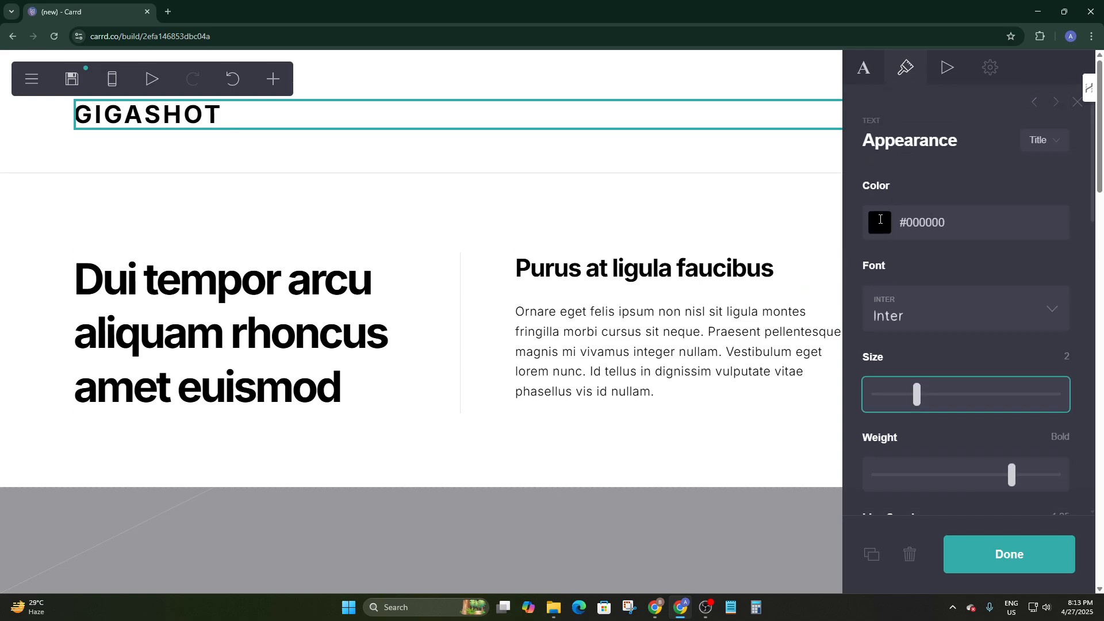
pyautogui.click(881, 219)
pyautogui.click(987, 141)
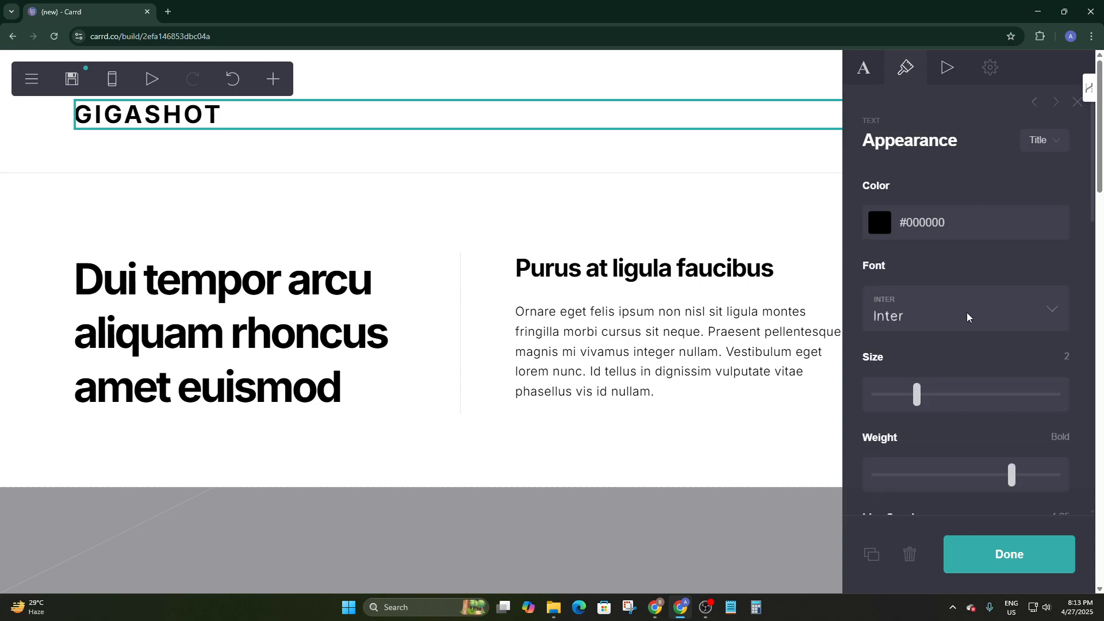
# Set the site title's weight to Bold and its line spacing to 1.375.
pyautogui.scroll(-3, 920, 201)
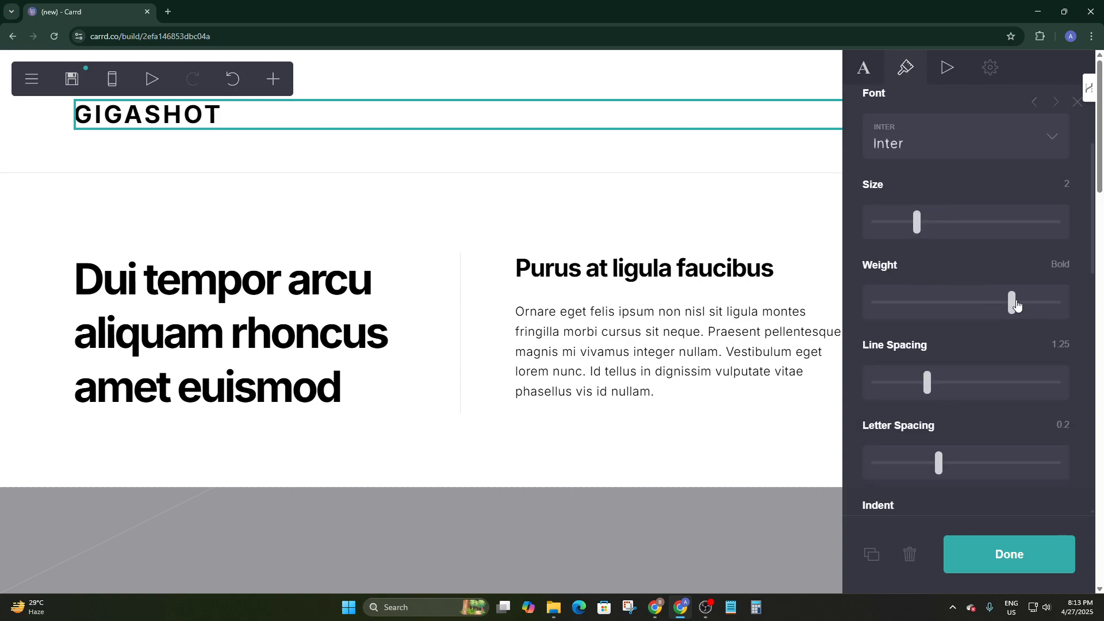
pyautogui.moveTo(1015, 305)
pyautogui.mouseDown()
pyautogui.moveTo(955, 298)
pyautogui.moveTo(1021, 309)
pyautogui.mouseUp()
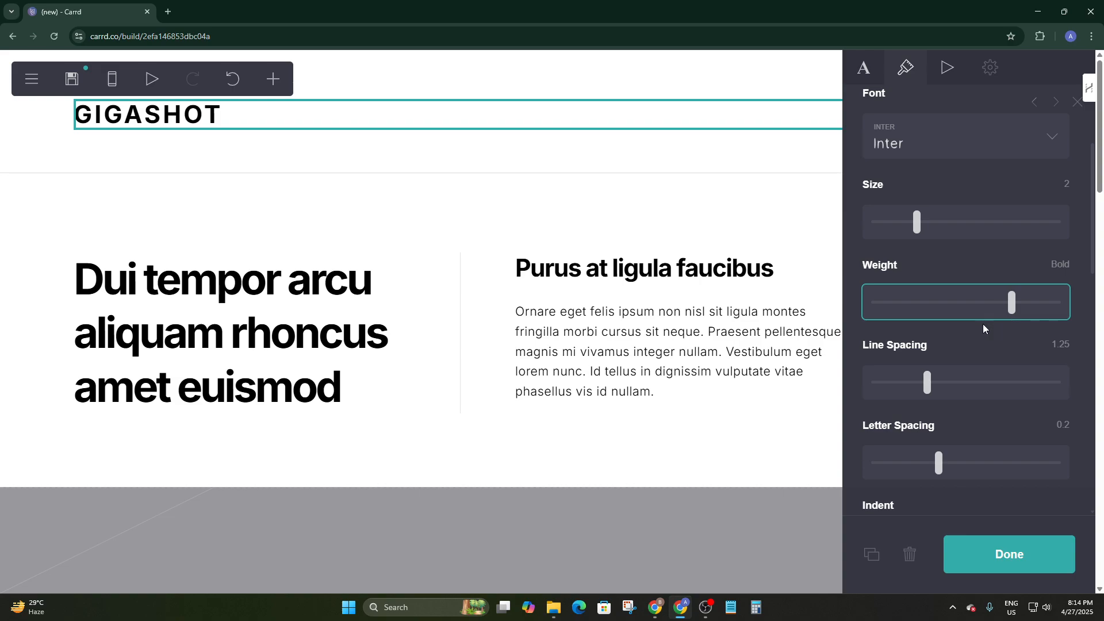
pyautogui.scroll(-2, 972, 313)
pyautogui.moveTo(932, 268)
pyautogui.mouseDown()
pyautogui.moveTo(966, 266)
pyautogui.moveTo(934, 278)
pyautogui.moveTo(929, 267)
pyautogui.moveTo(938, 273)
pyautogui.mouseUp()
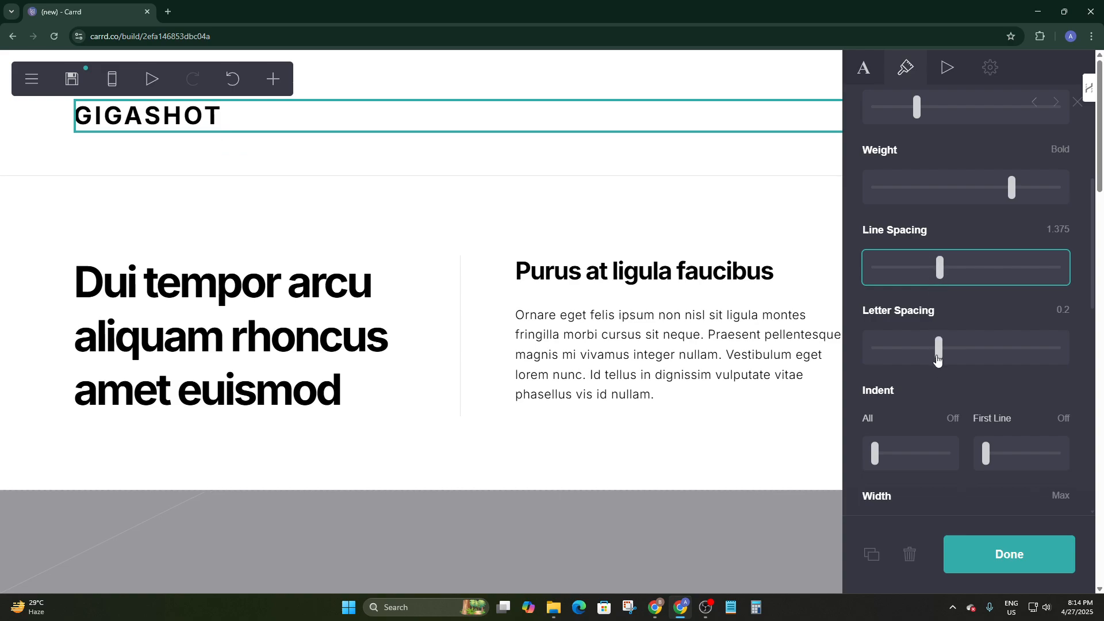
# Set the site title's letter spacing to 0.4 and its margins to 0.875.
pyautogui.moveTo(938, 355); pyautogui.dragTo(958, 353)
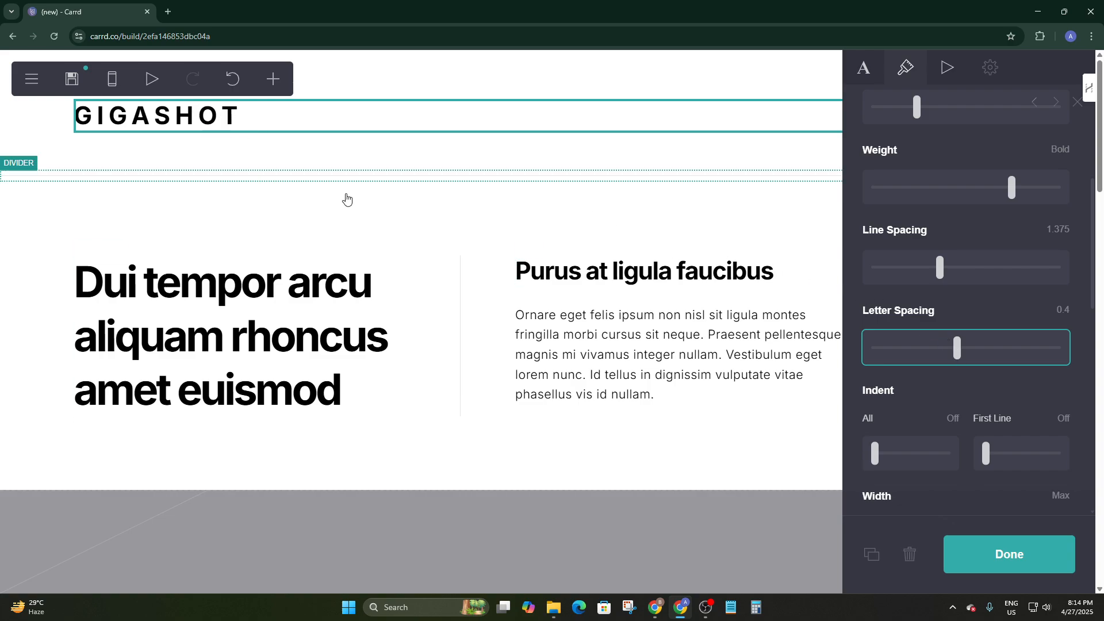
pyautogui.scroll(-4, 966, 356)
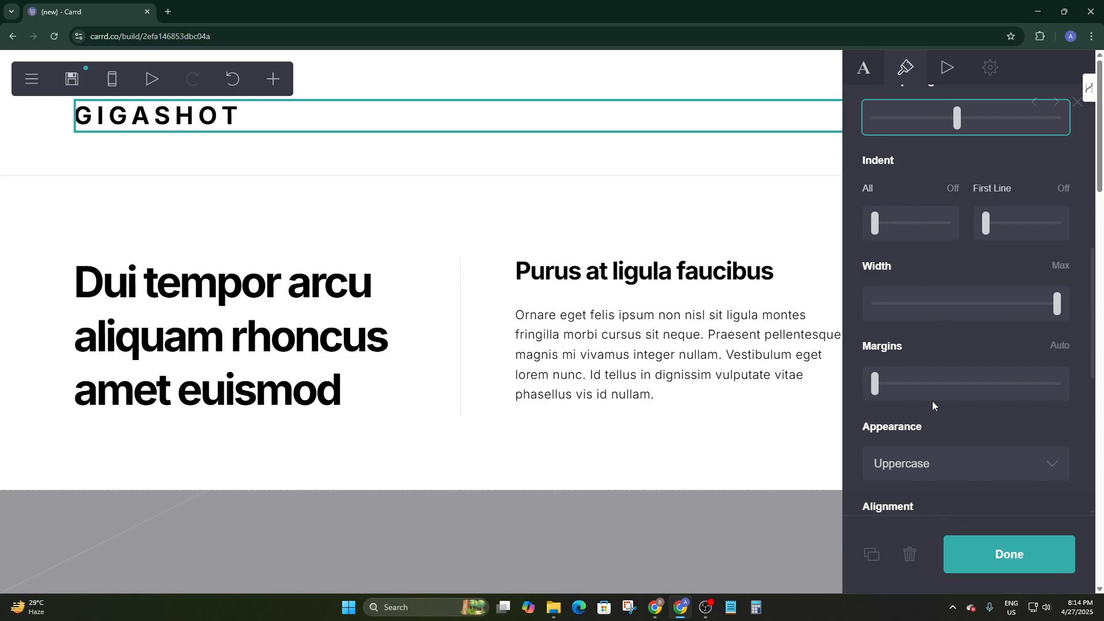
pyautogui.moveTo(877, 383); pyautogui.dragTo(911, 382)
pyautogui.click(717, 171)
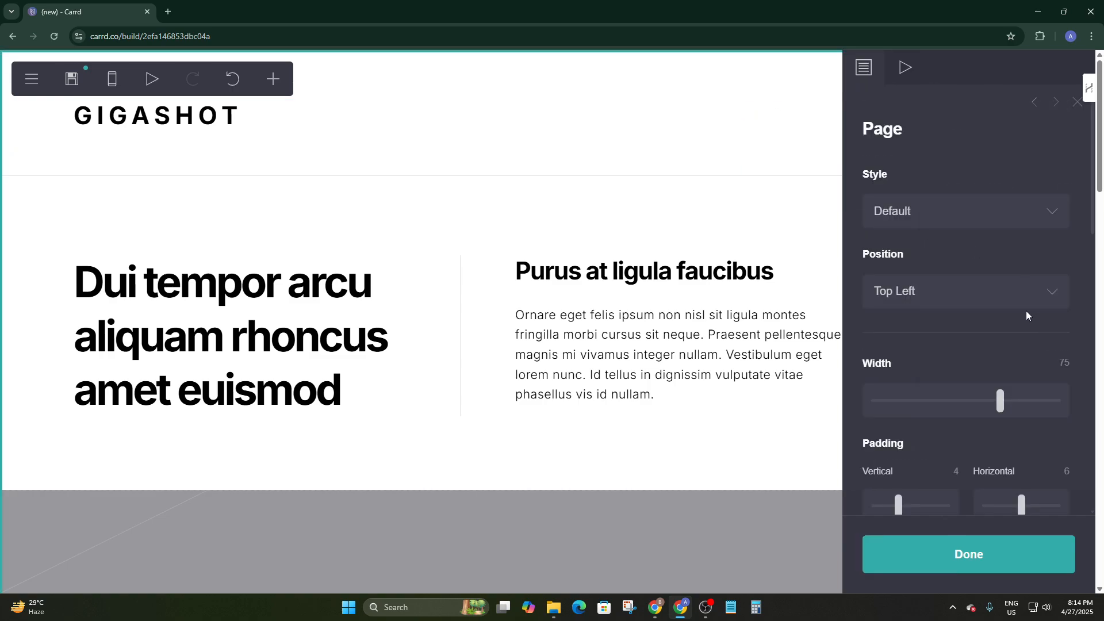
# Reselect the GigaShot site title and reduce its margins slightly.
pyautogui.click(734, 115)
pyautogui.click(719, 157)
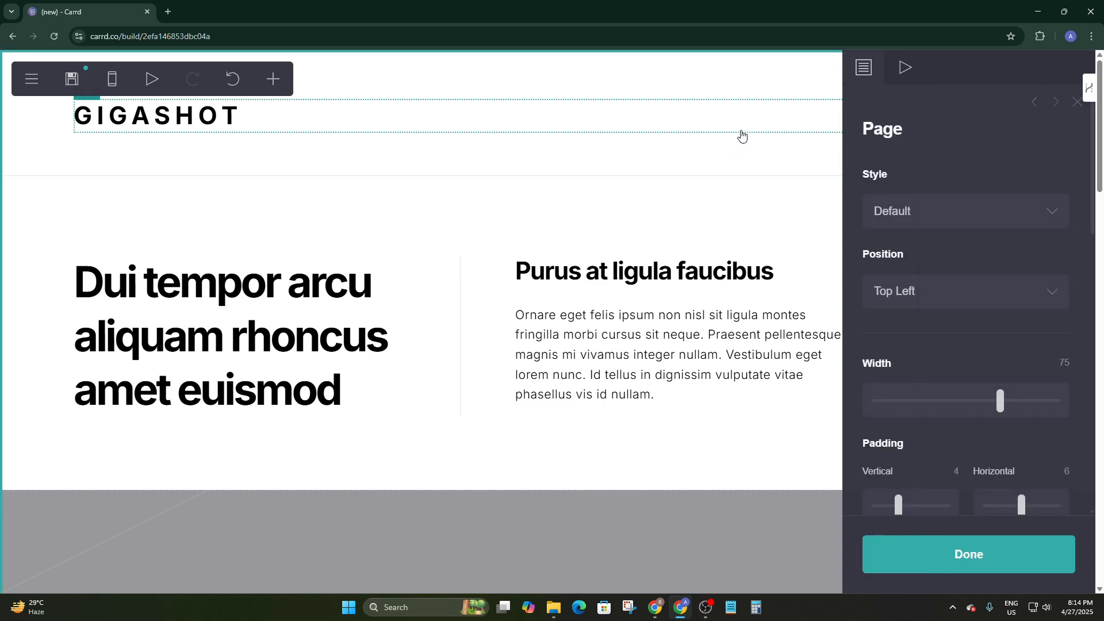
pyautogui.click(723, 102)
pyautogui.scroll(-8, 904, 456)
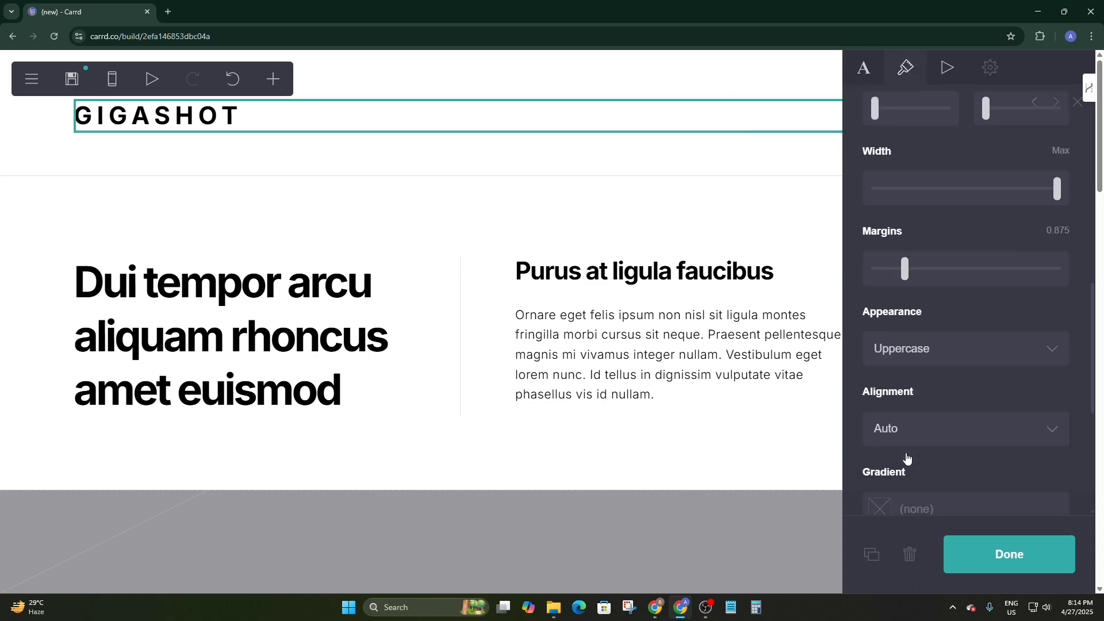
pyautogui.moveTo(904, 268)
pyautogui.mouseDown()
pyautogui.moveTo(927, 269)
pyautogui.moveTo(893, 274)
pyautogui.mouseUp()
# Try the Lowercase text appearance on the site title and settle on Small Caps.
pyautogui.scroll(-3, 864, 266)
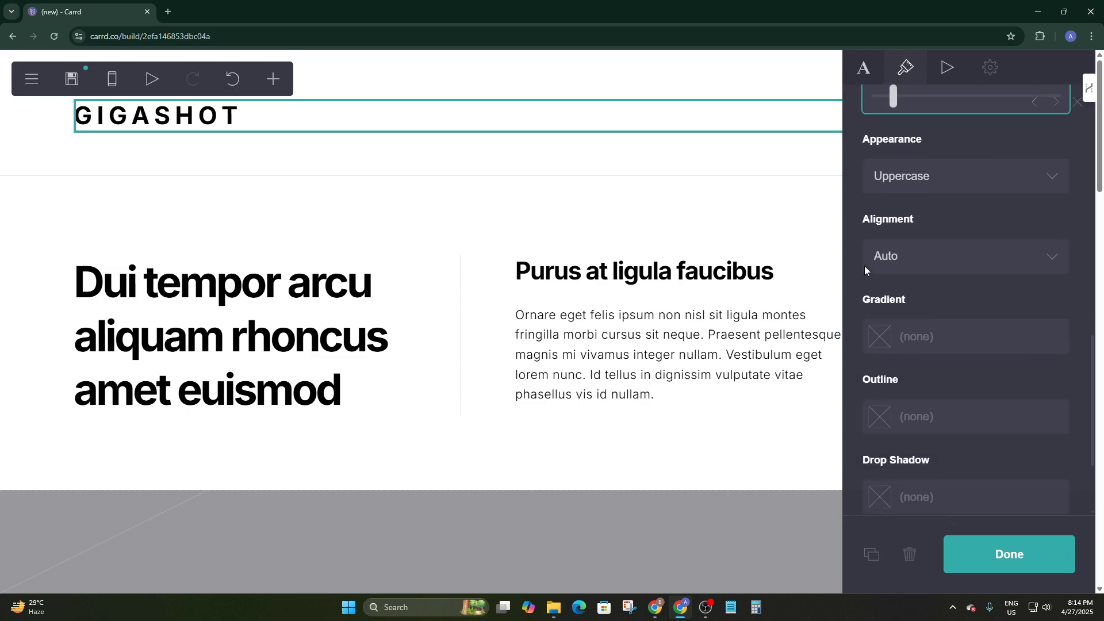
pyautogui.click(895, 187)
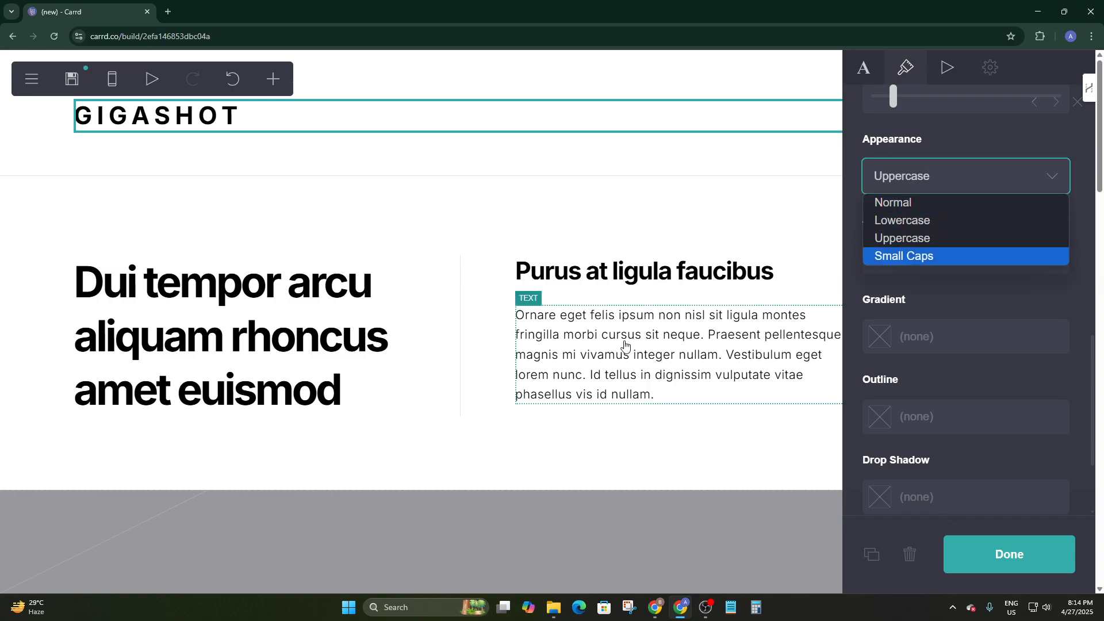
pyautogui.click(898, 222)
pyautogui.click(905, 173)
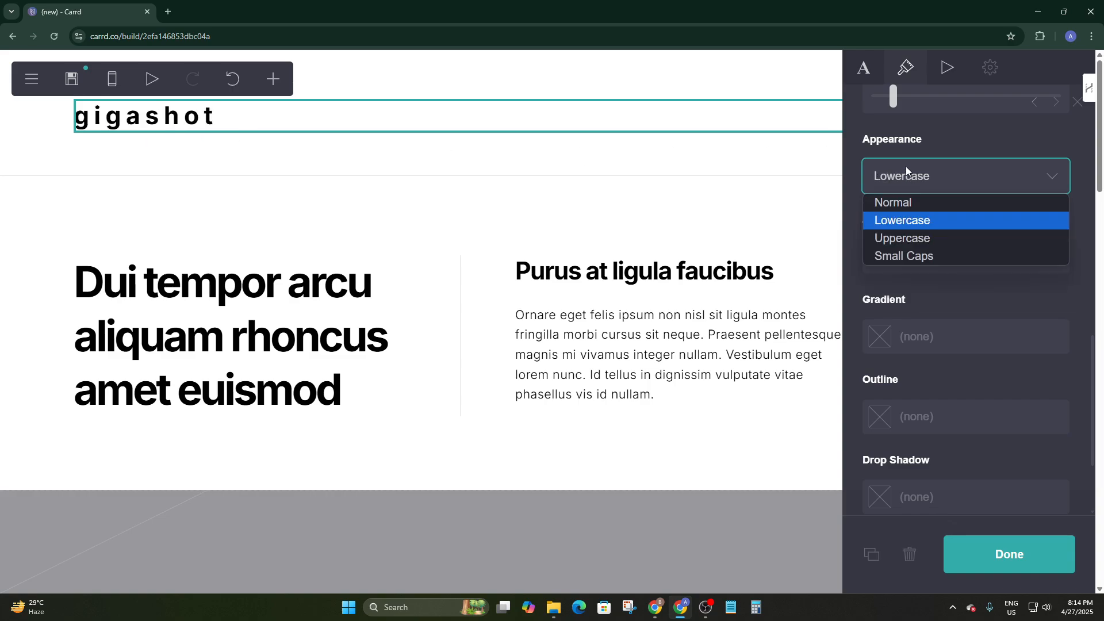
pyautogui.click(896, 254)
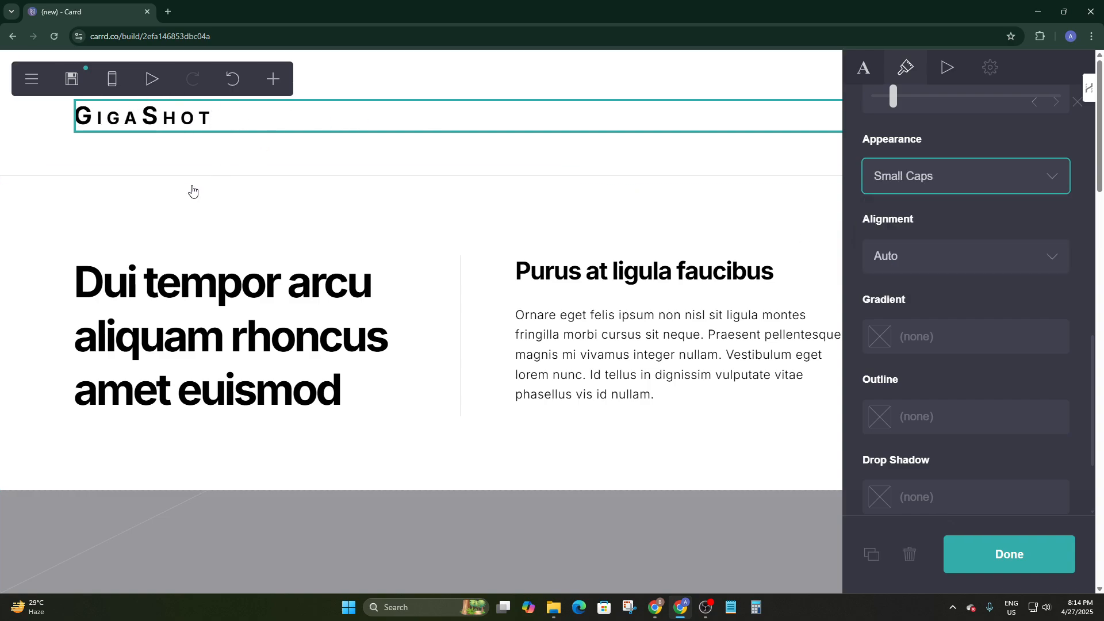
# In the page settings, try the Center and Top Right positions and return the page to Top Left.
pyautogui.click(212, 151)
pyautogui.scroll(-2, 969, 316)
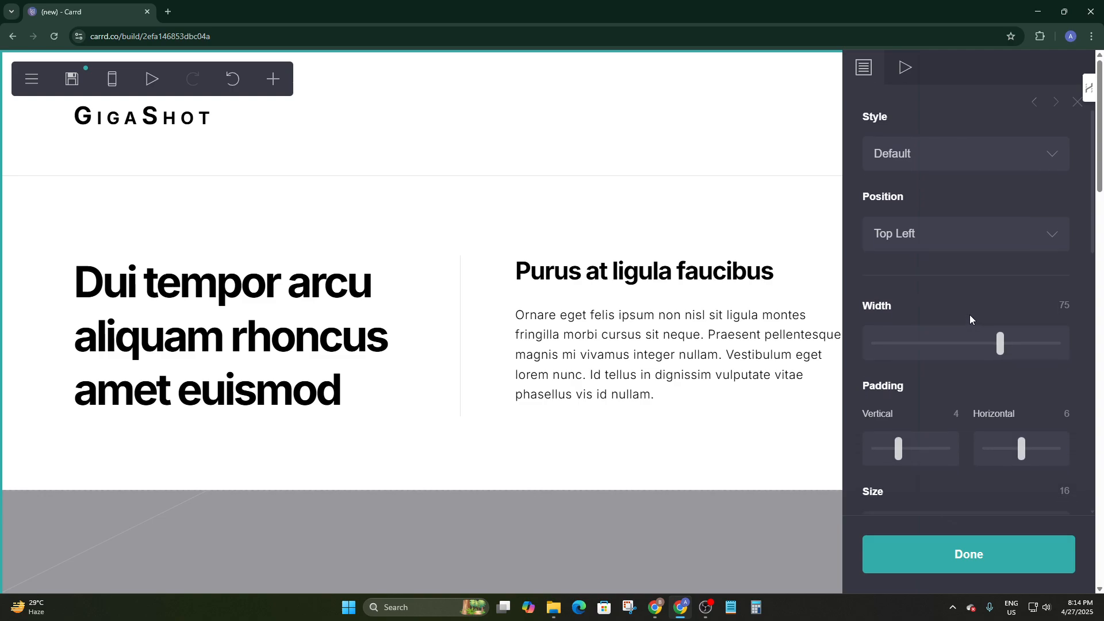
pyautogui.scroll(2, 949, 290)
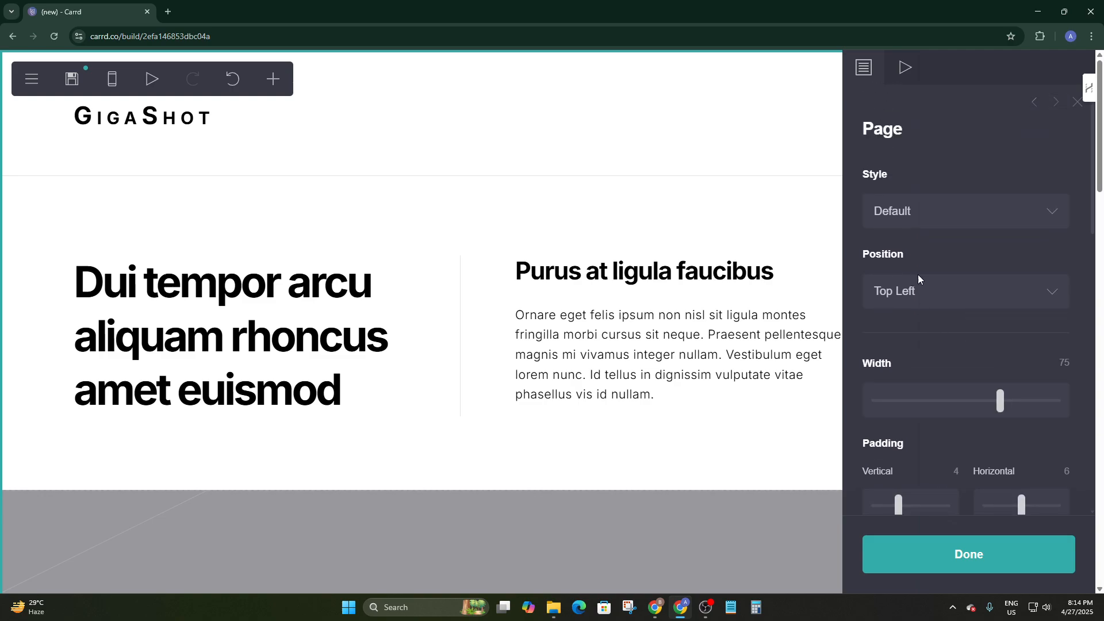
pyautogui.click(904, 303)
pyautogui.click(920, 318)
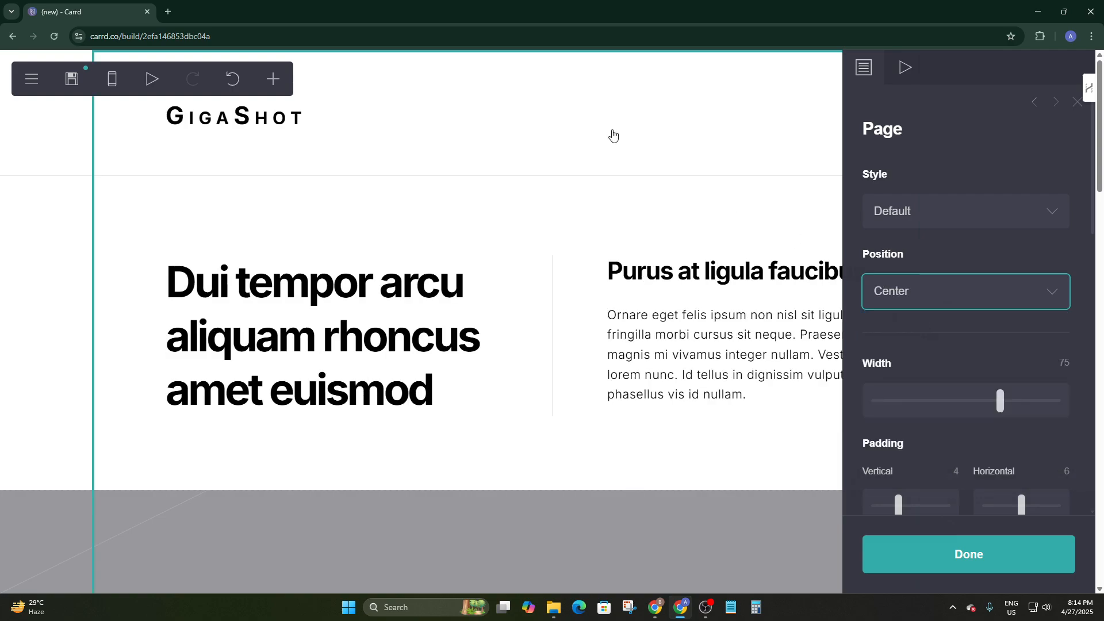
pyautogui.click(899, 288)
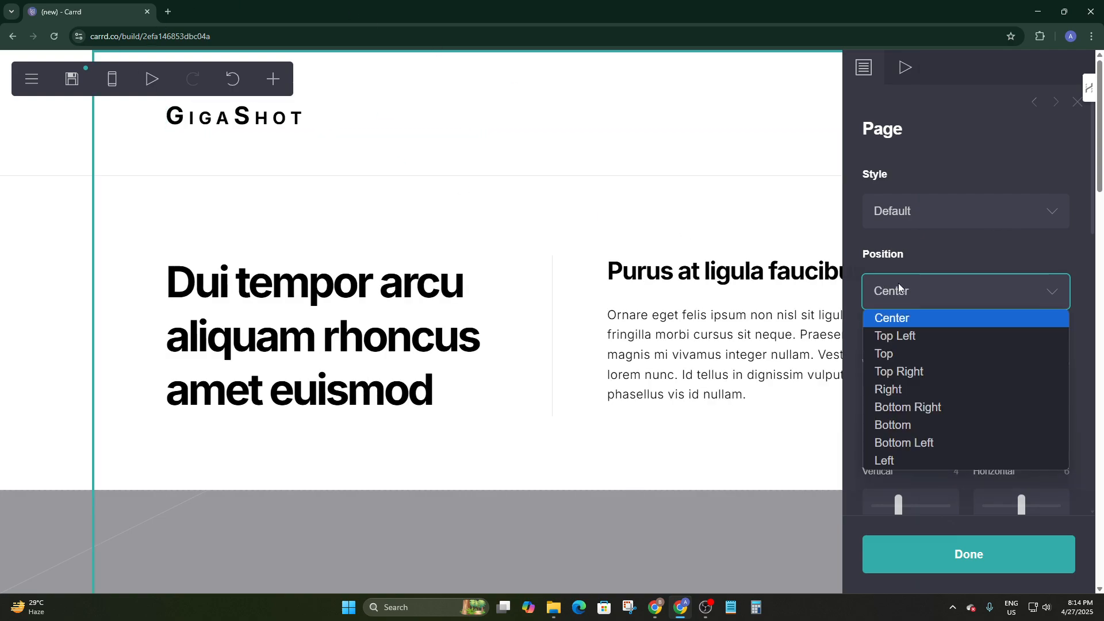
pyautogui.click(907, 335)
pyautogui.click(918, 293)
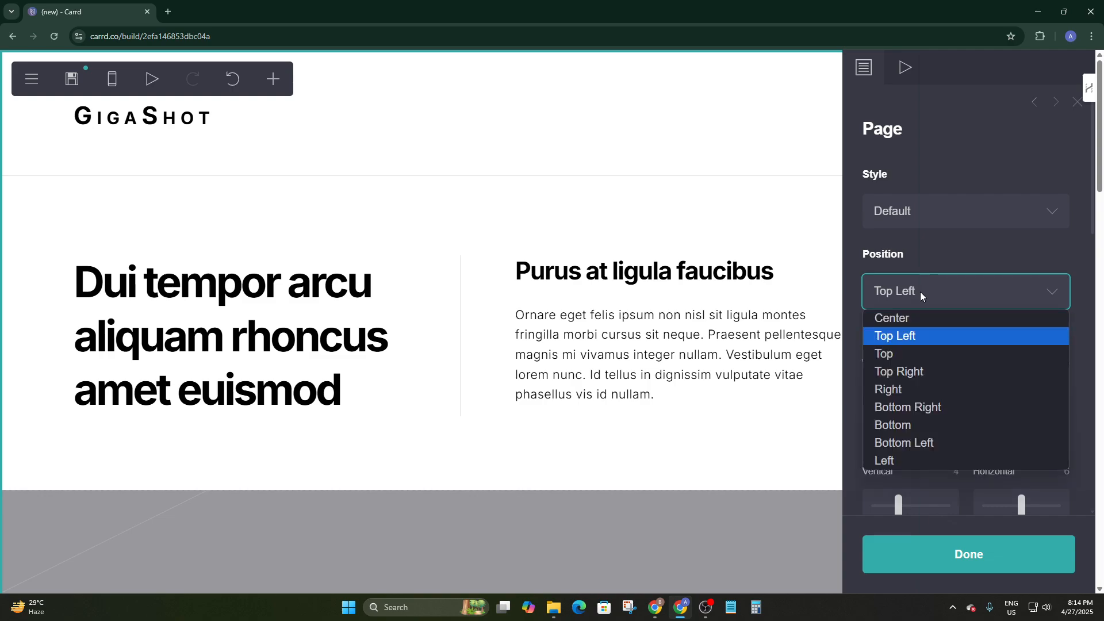
pyautogui.click(911, 373)
pyautogui.click(918, 299)
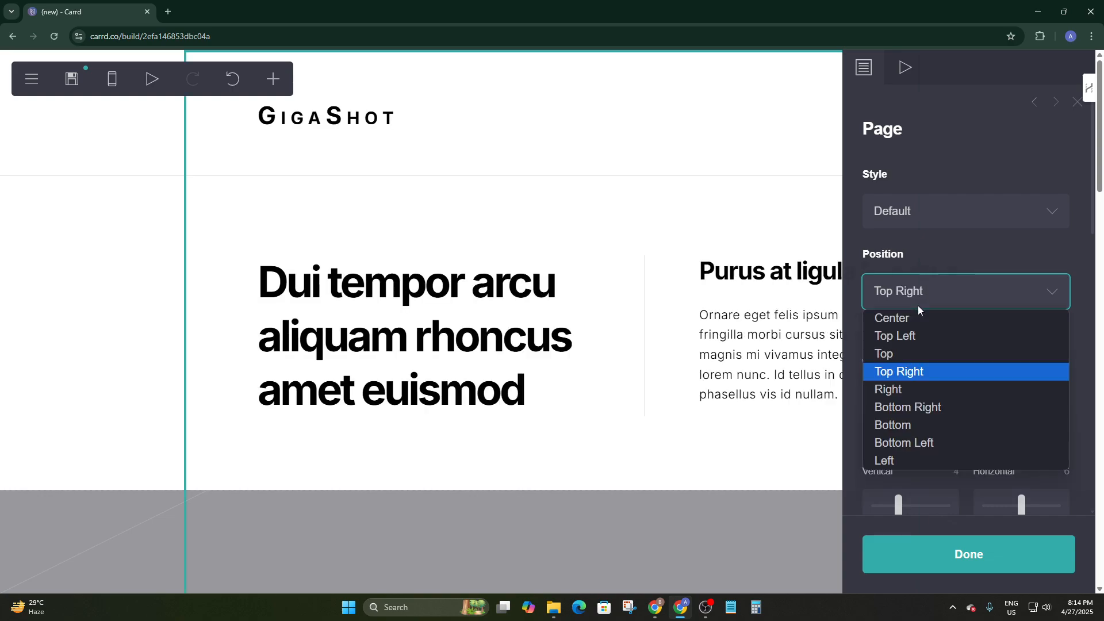
pyautogui.click(910, 335)
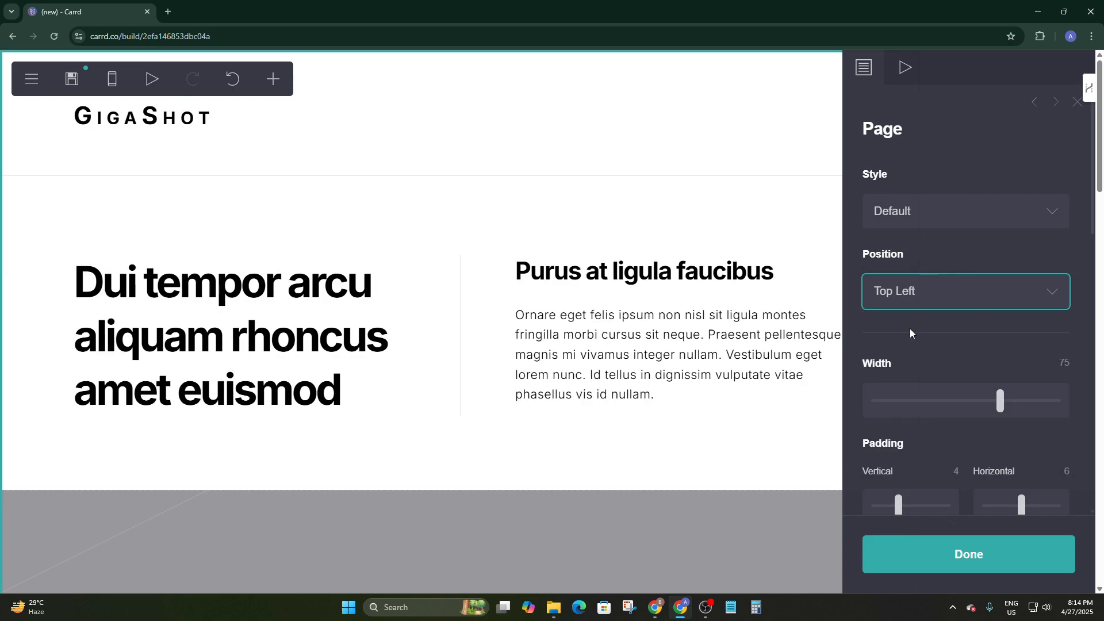
pyautogui.click(916, 297)
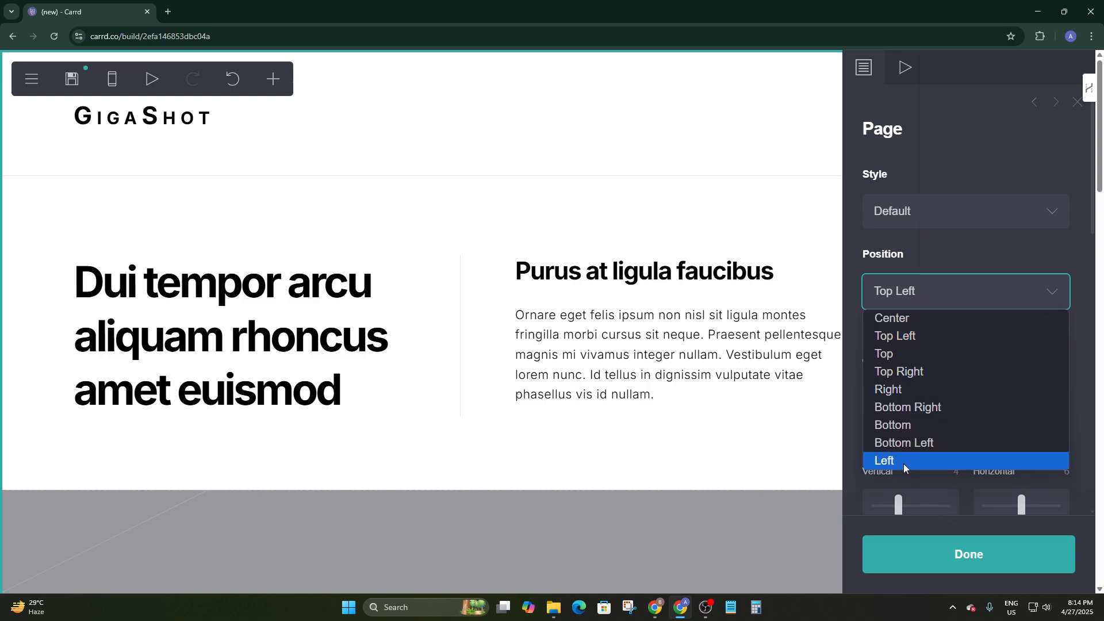
pyautogui.click(908, 253)
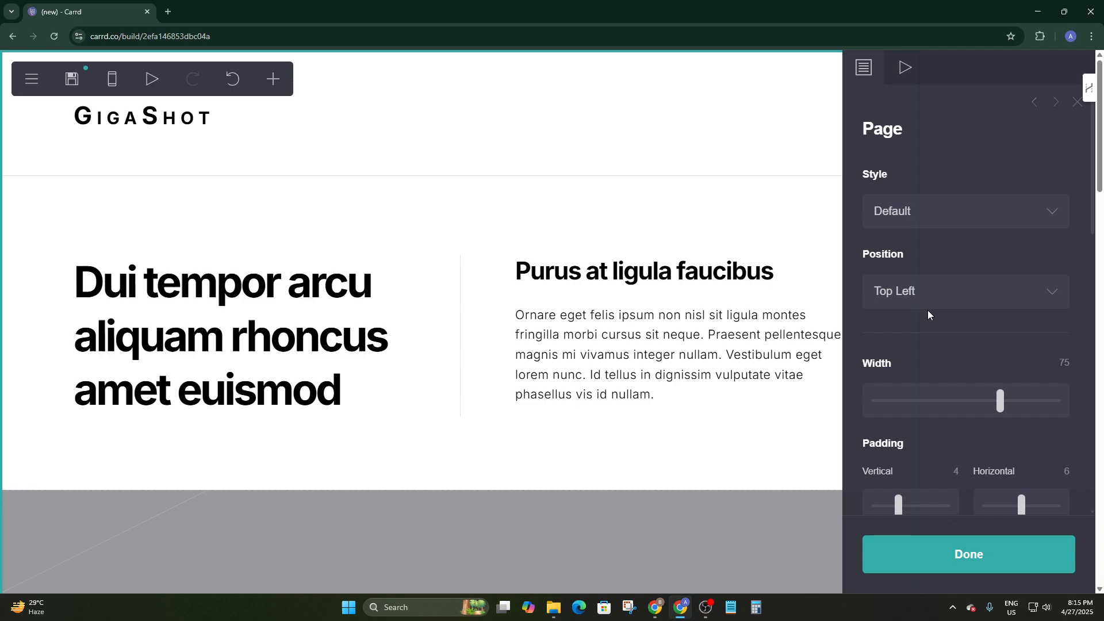
# Review the page's padding, base size, content alignment and spacing, and its mobile settings.
pyautogui.scroll(-3, 925, 322)
pyautogui.scroll(-3, 897, 276)
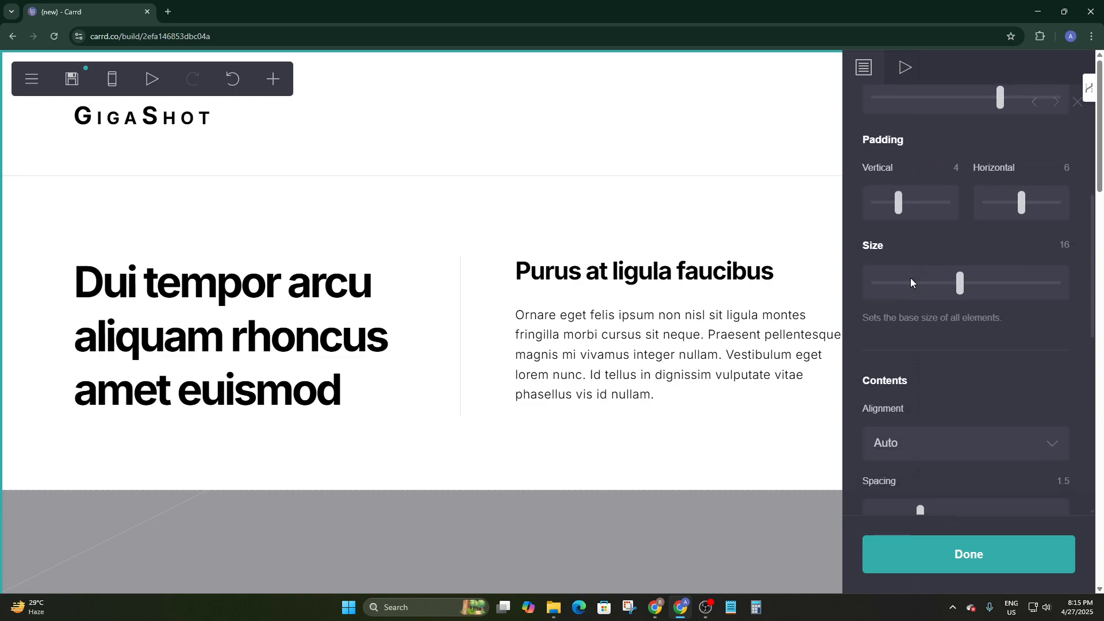
pyautogui.scroll(-1, 893, 321)
pyautogui.scroll(-2, 993, 350)
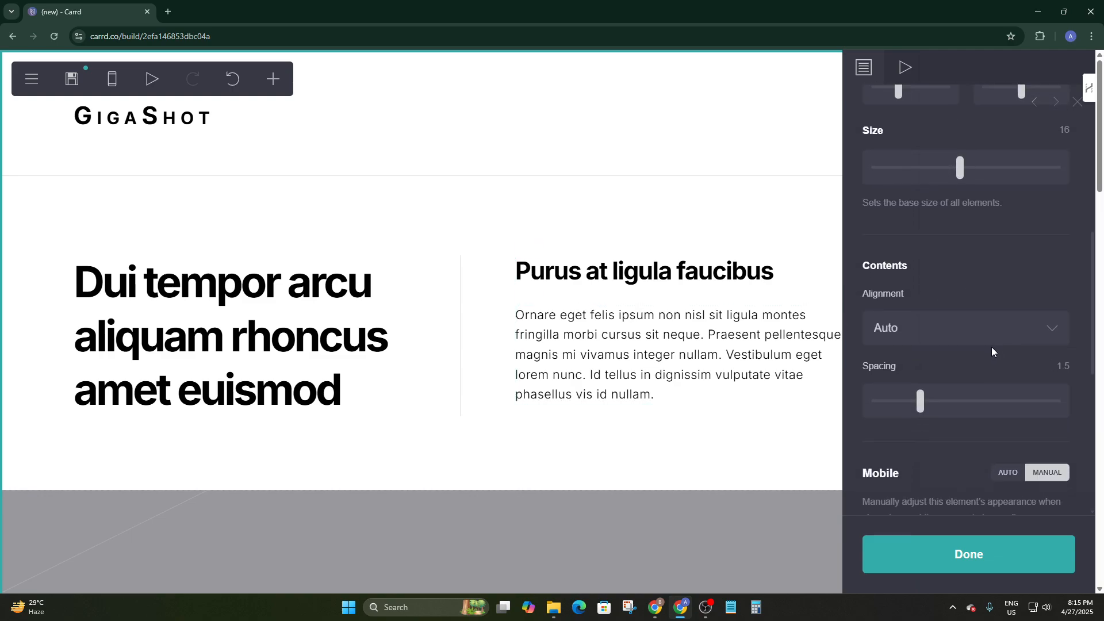
pyautogui.click(943, 227)
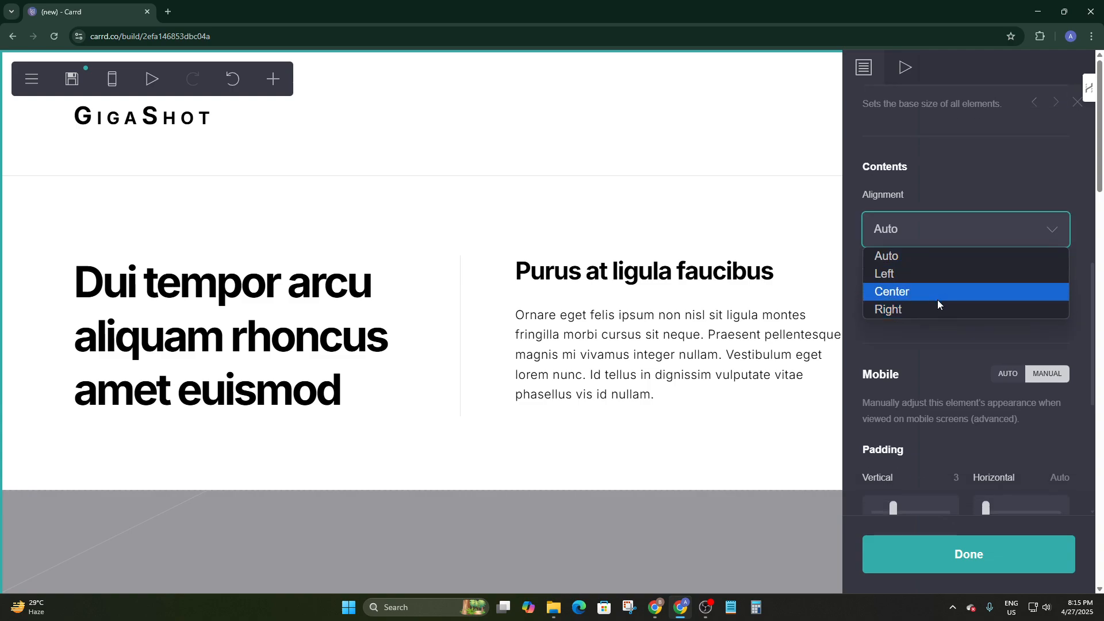
pyautogui.click(916, 183)
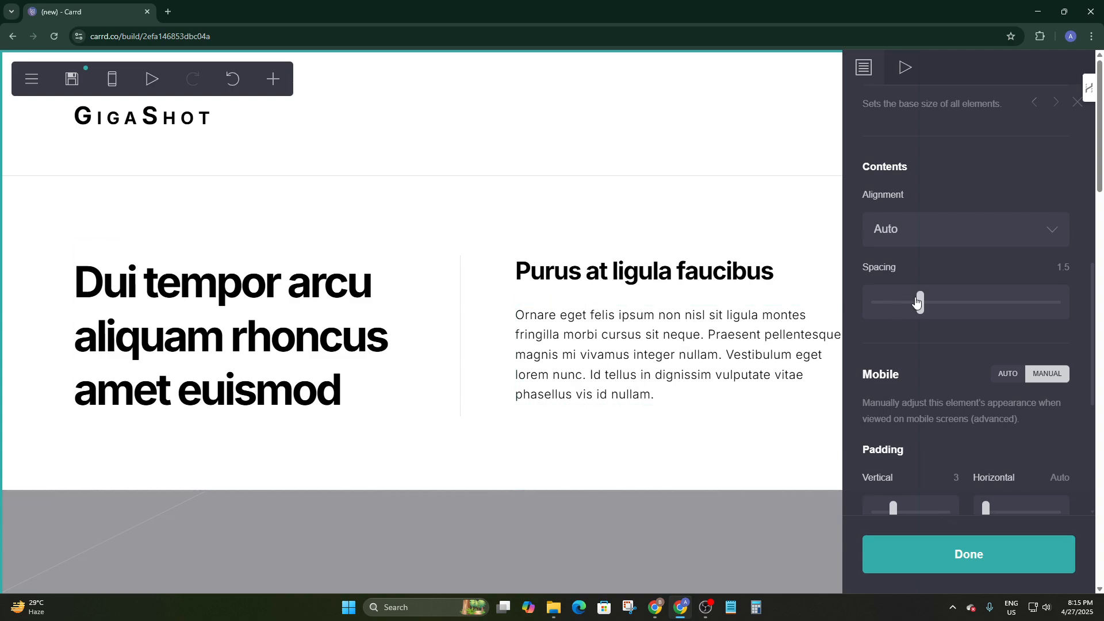
pyautogui.moveTo(920, 302)
pyautogui.mouseDown()
pyautogui.moveTo(947, 300)
pyautogui.moveTo(906, 300)
pyautogui.moveTo(920, 300)
pyautogui.mouseUp()
pyautogui.scroll(-3, 1028, 318)
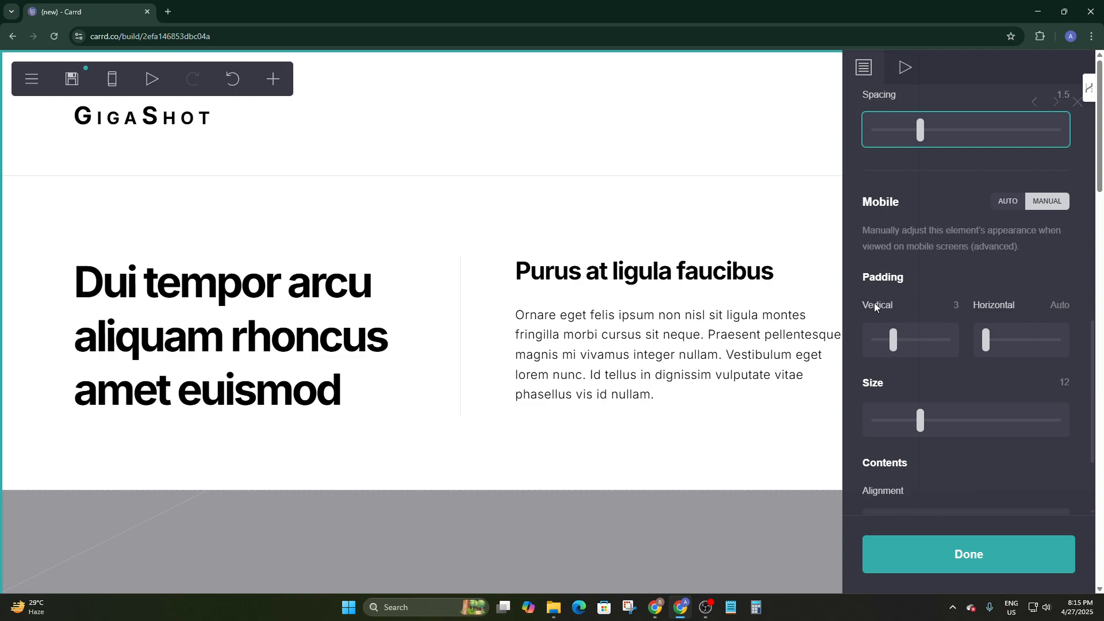
pyautogui.scroll(-2, 881, 311)
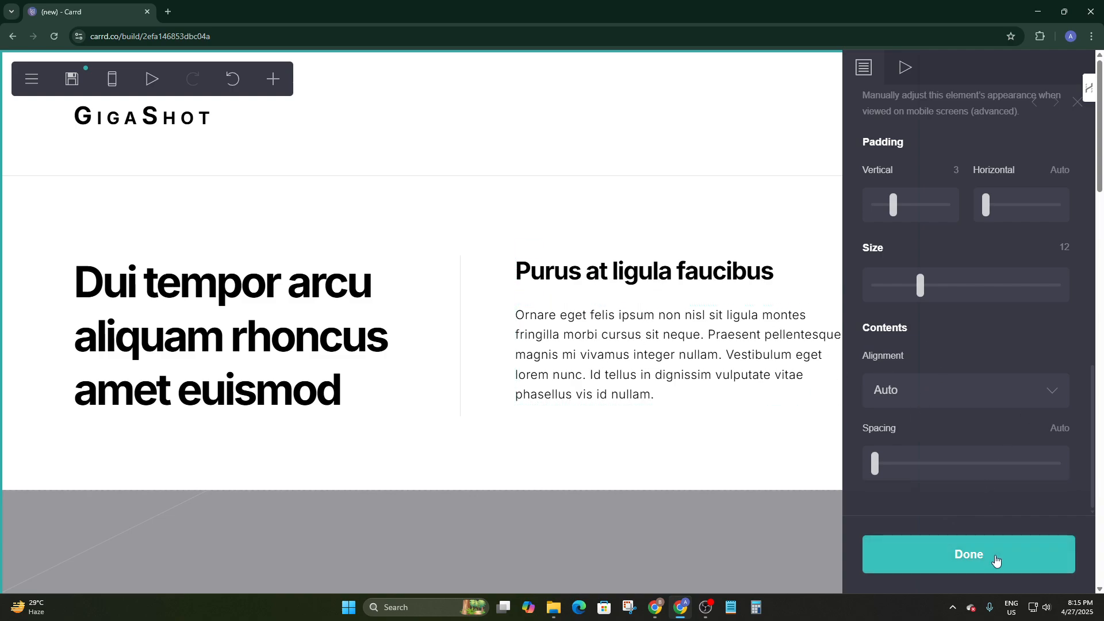
# In the page's animation settings, keep Fade In for links on hover and toggle Apply visibility to contents.
pyautogui.click(903, 72)
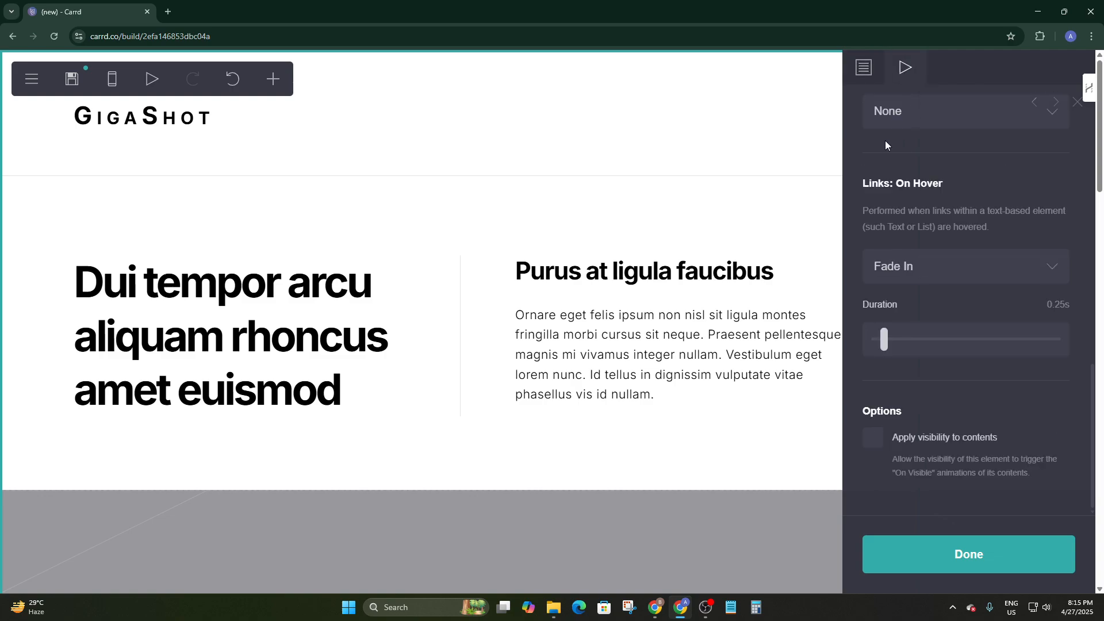
pyautogui.click(922, 269)
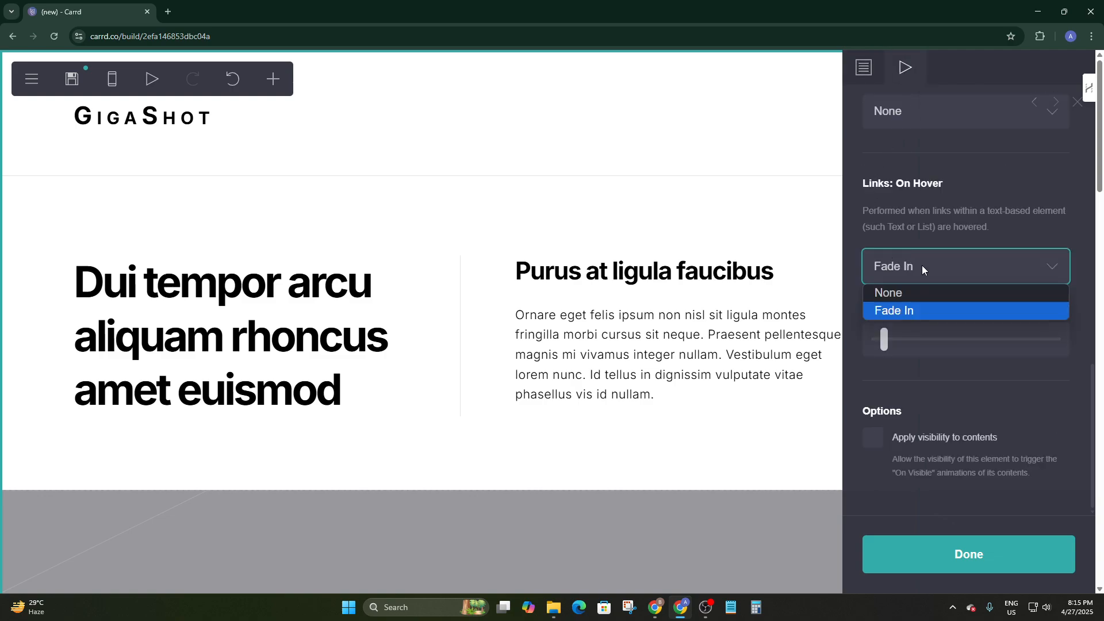
pyautogui.click(906, 313)
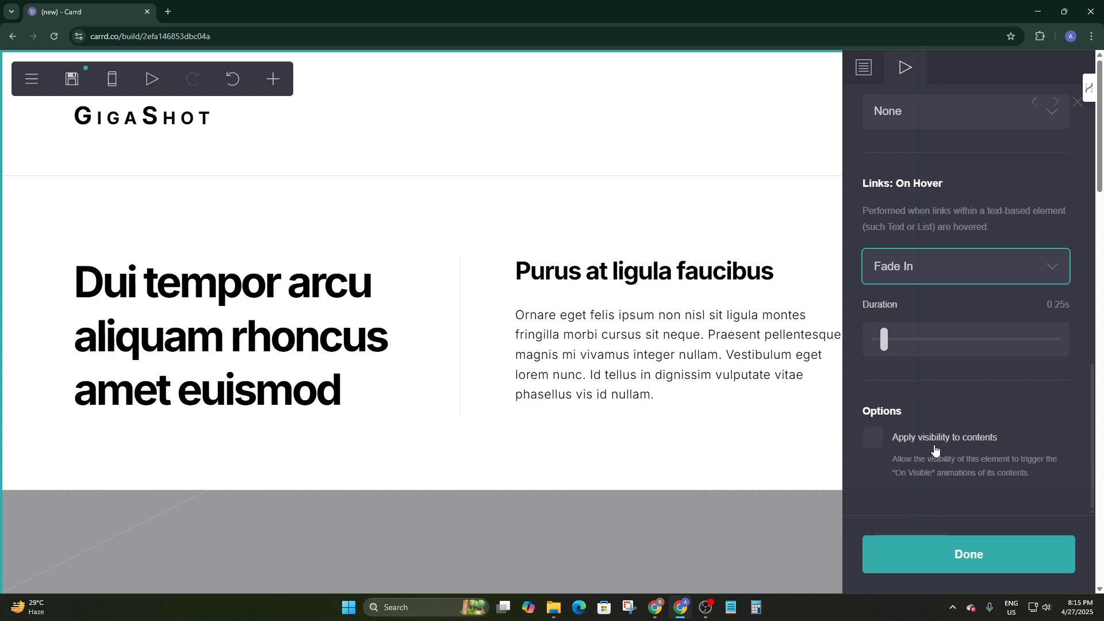
pyautogui.click(872, 438)
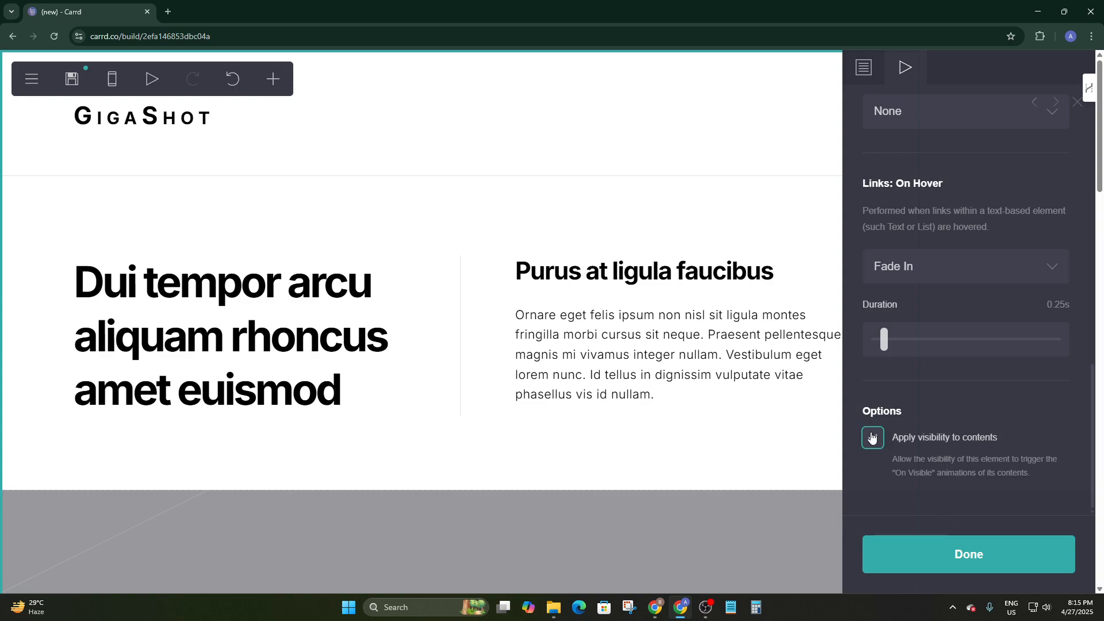
# Examine the page's On Section Change and Links: On Hover animation settings.
pyautogui.scroll(5, 985, 391)
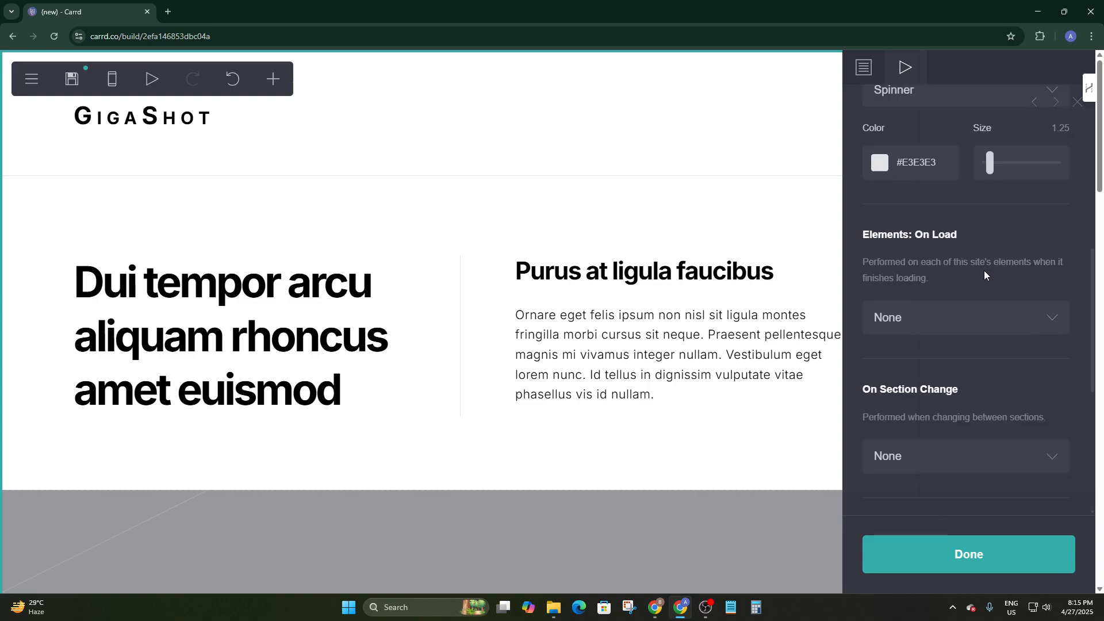
pyautogui.scroll(-4, 959, 365)
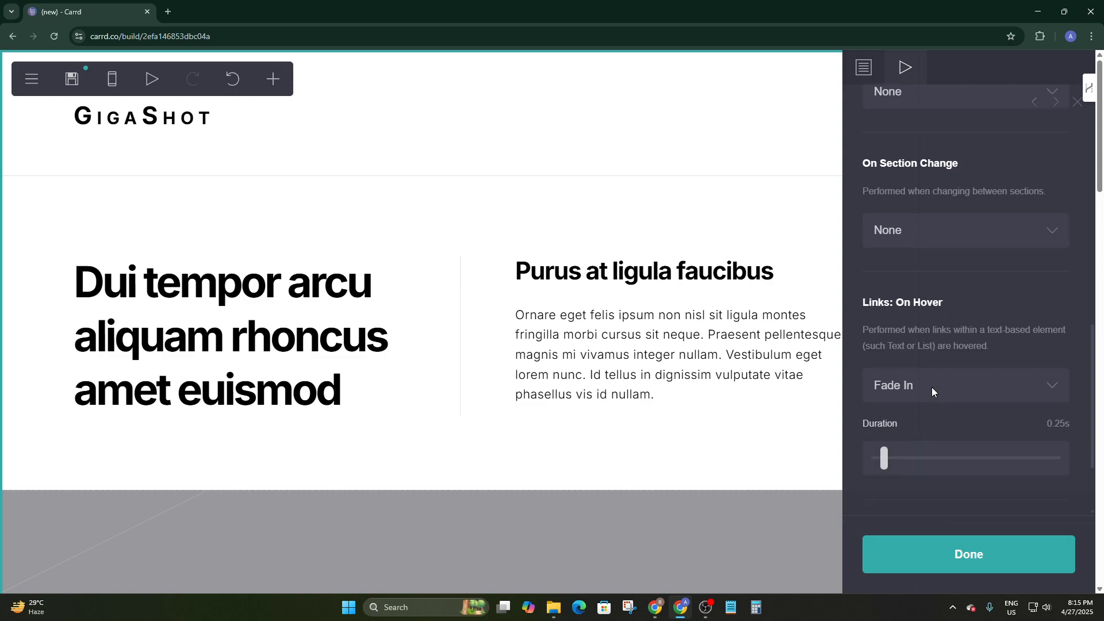
pyautogui.click(927, 385)
pyautogui.click(927, 382)
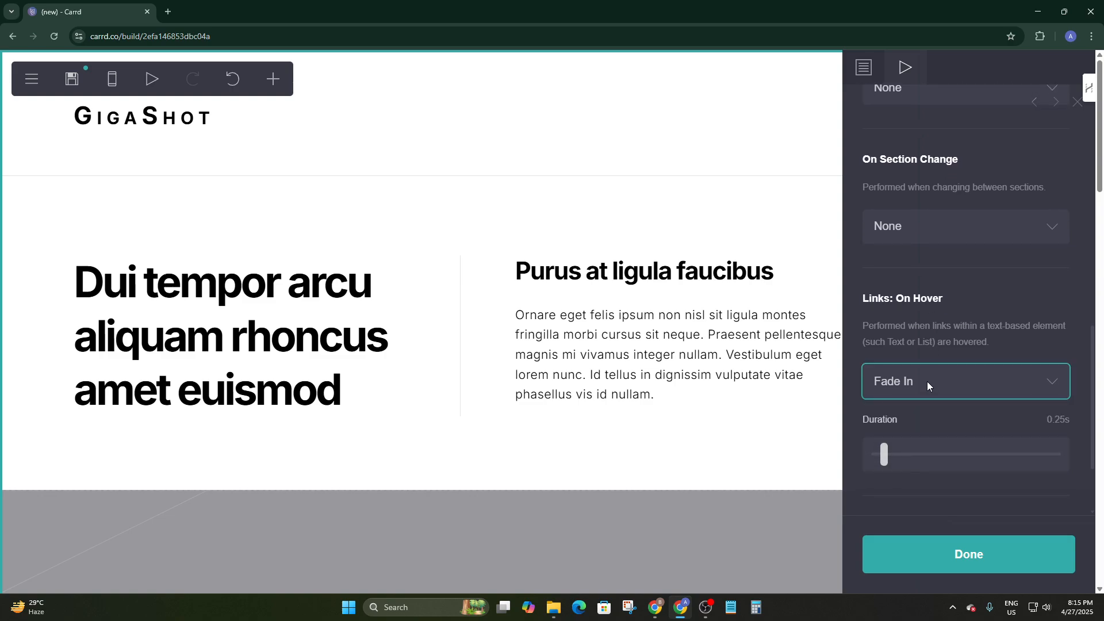
pyautogui.scroll(2, 934, 360)
pyautogui.scroll(1, 933, 360)
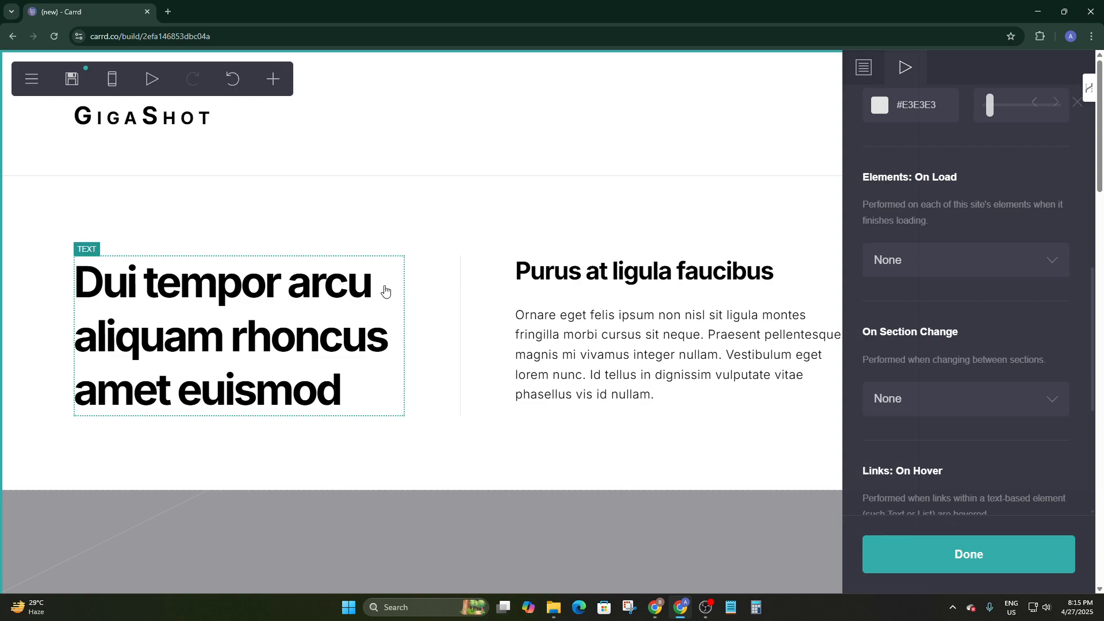
# In the page's animation settings, set the Elements: On Load effect to Fade In and finish editing.
pyautogui.scroll(3, 895, 328)
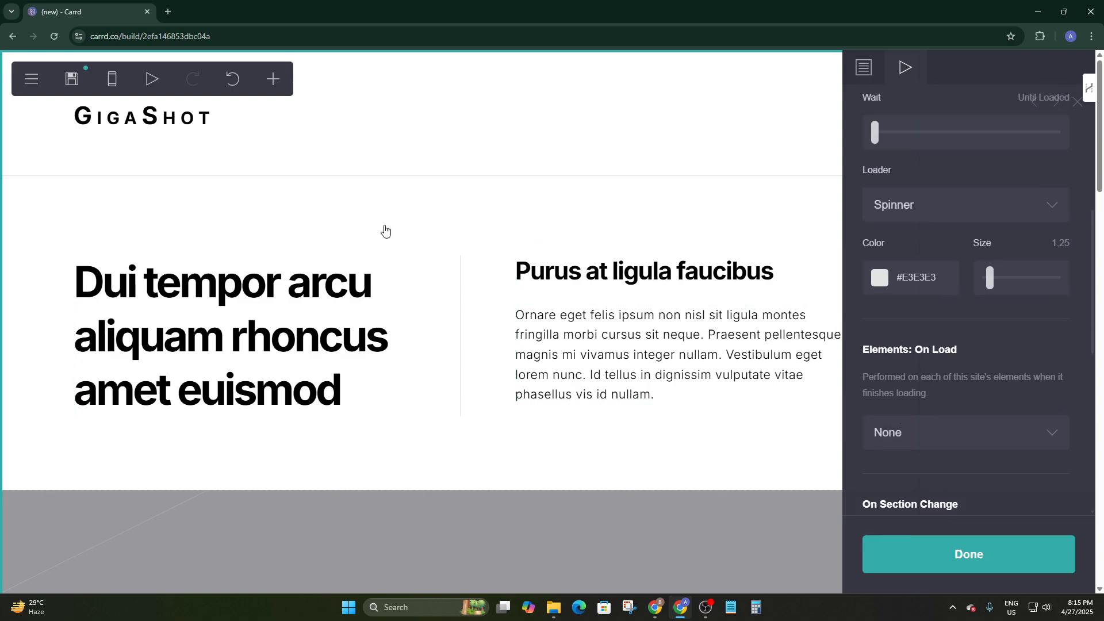
pyautogui.click(895, 439)
pyautogui.scroll(-2, 908, 426)
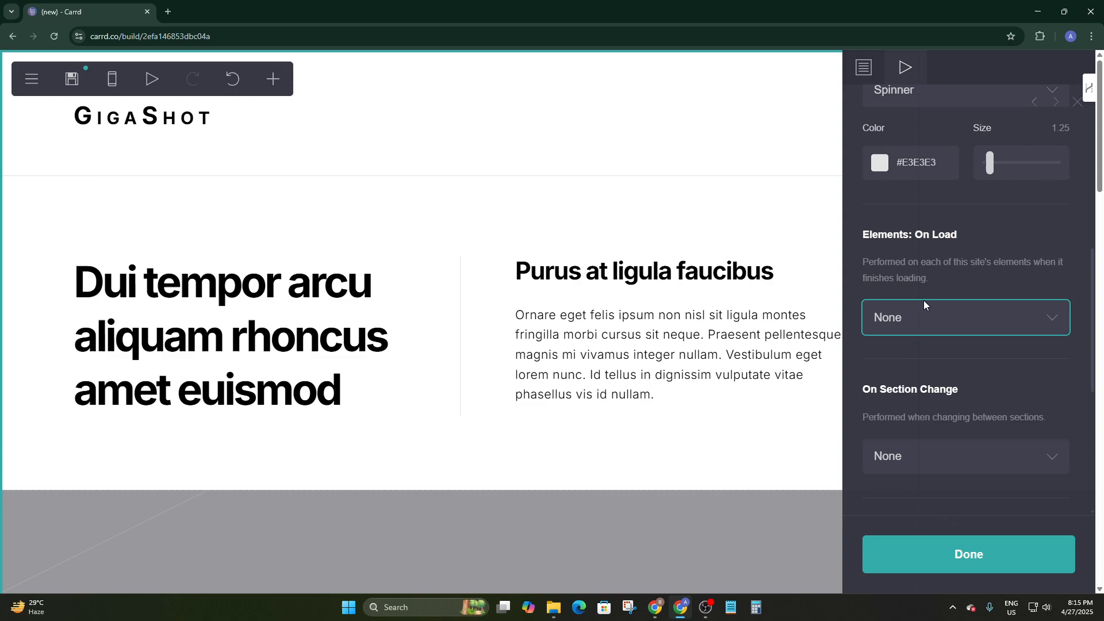
pyautogui.click(937, 315)
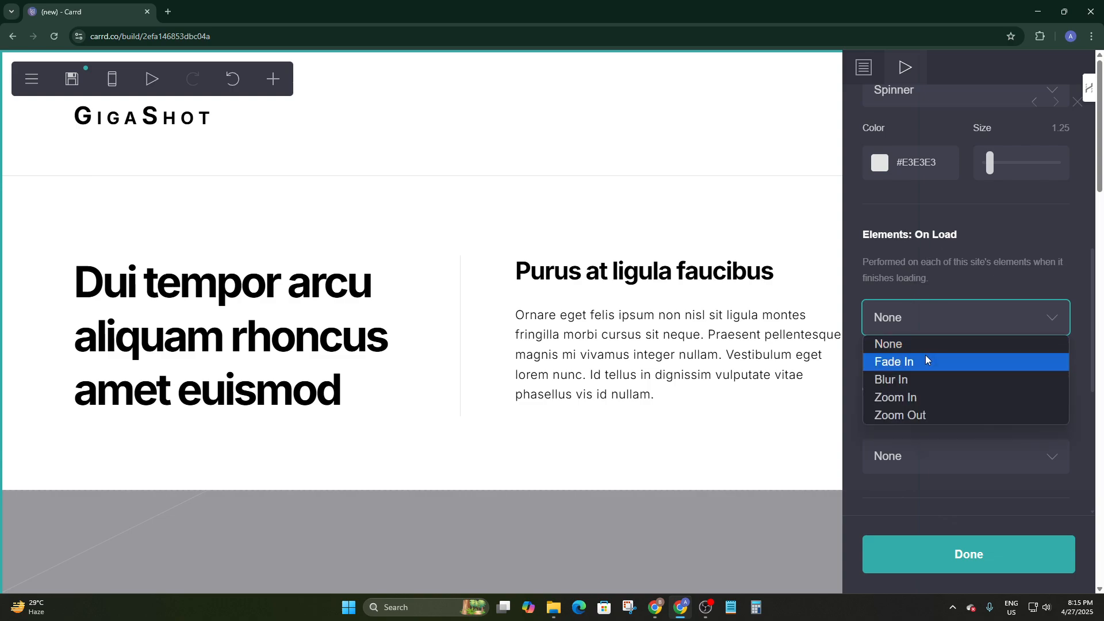
pyautogui.click(905, 361)
pyautogui.click(899, 318)
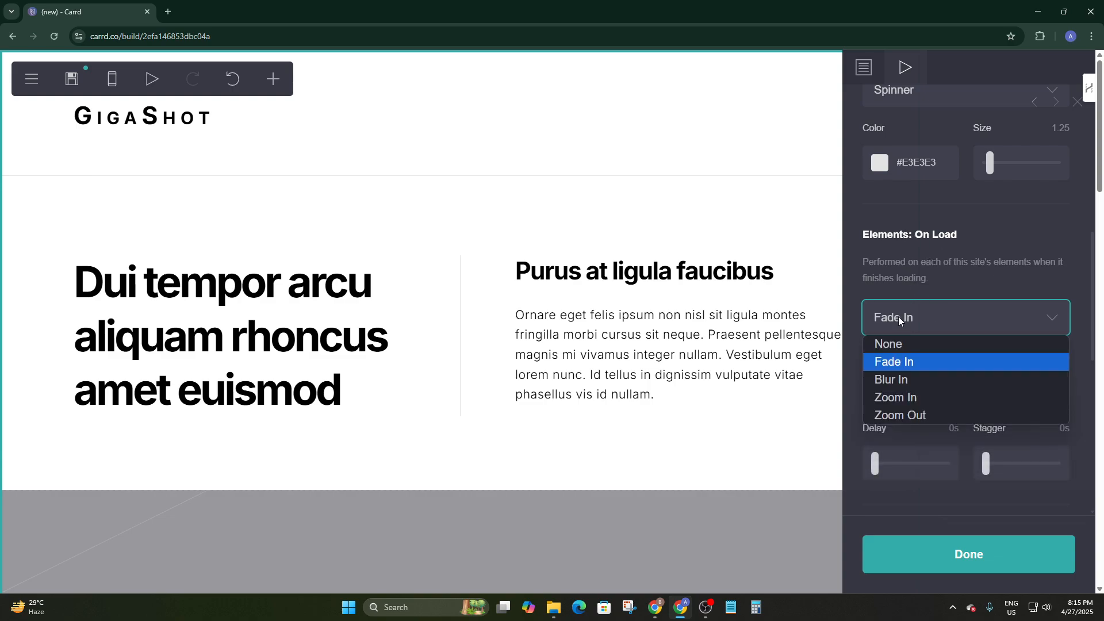
pyautogui.click(904, 367)
pyautogui.click(920, 333)
pyautogui.click(931, 360)
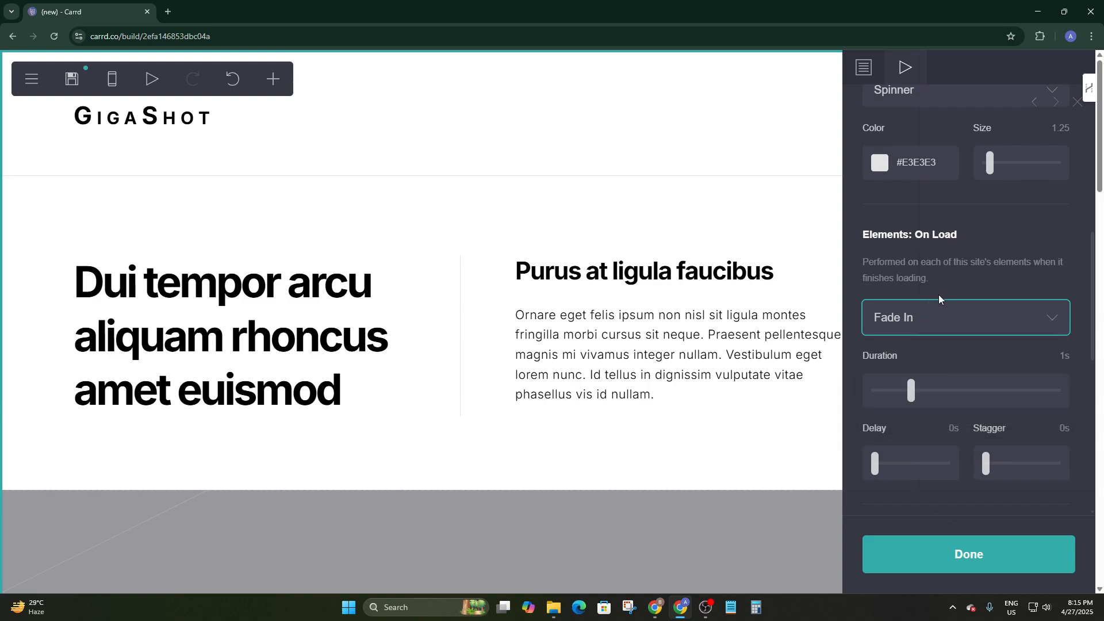
pyautogui.scroll(5, 957, 246)
pyautogui.scroll(-3, 806, 283)
pyautogui.scroll(-7, 984, 317)
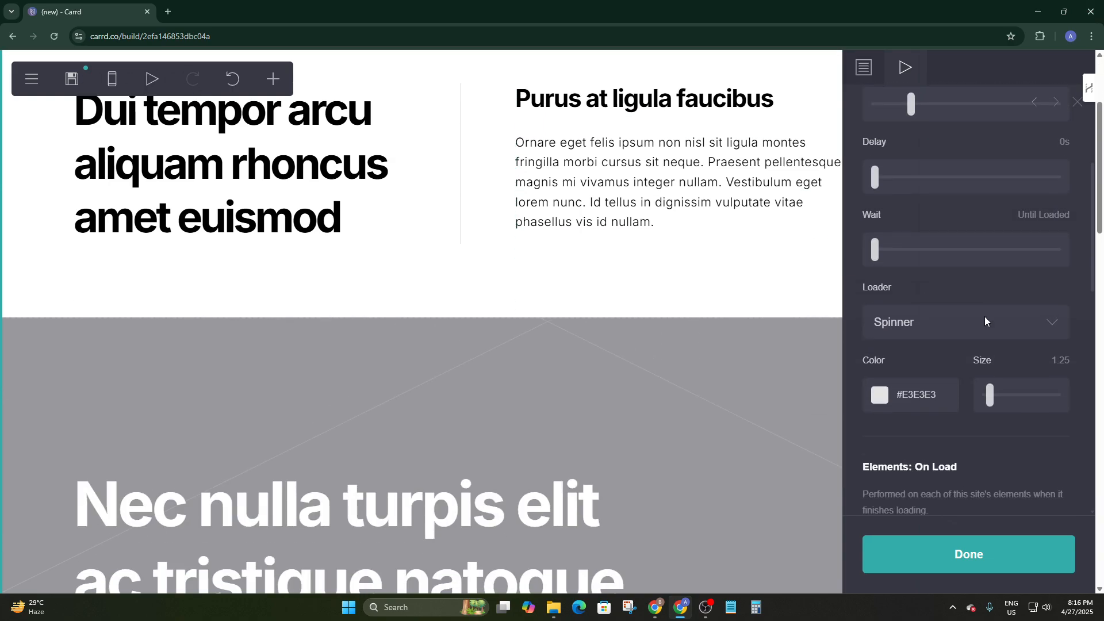
pyautogui.click(931, 561)
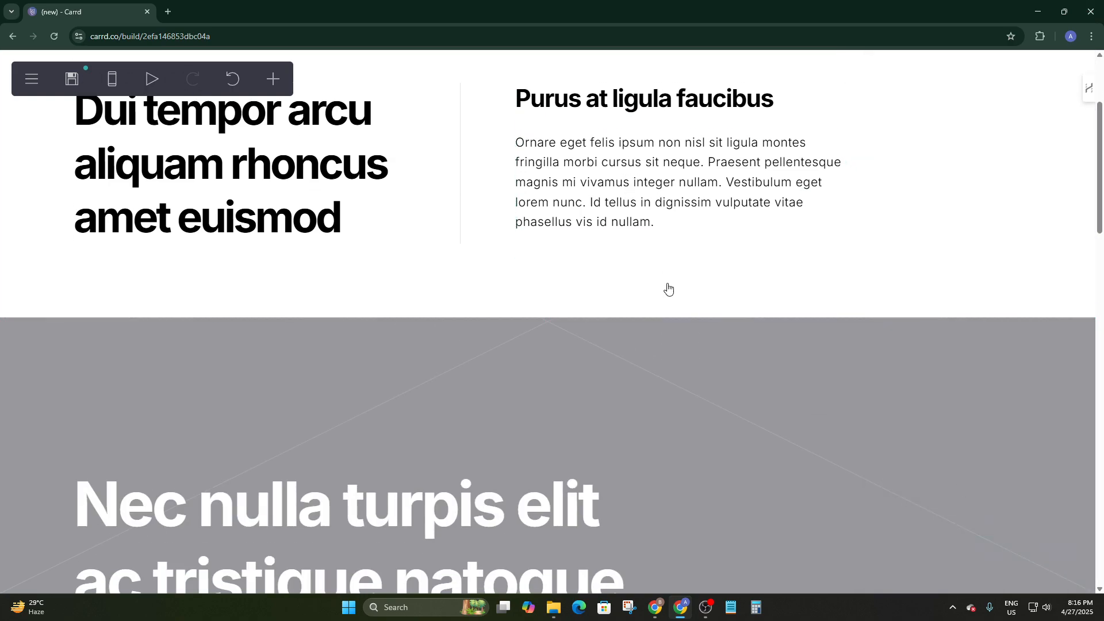
# Review the page's On Load animation settings, the "Dui tempor arcu" heading's appearance and the page's sections.
pyautogui.scroll(3, 667, 288)
pyautogui.click(680, 213)
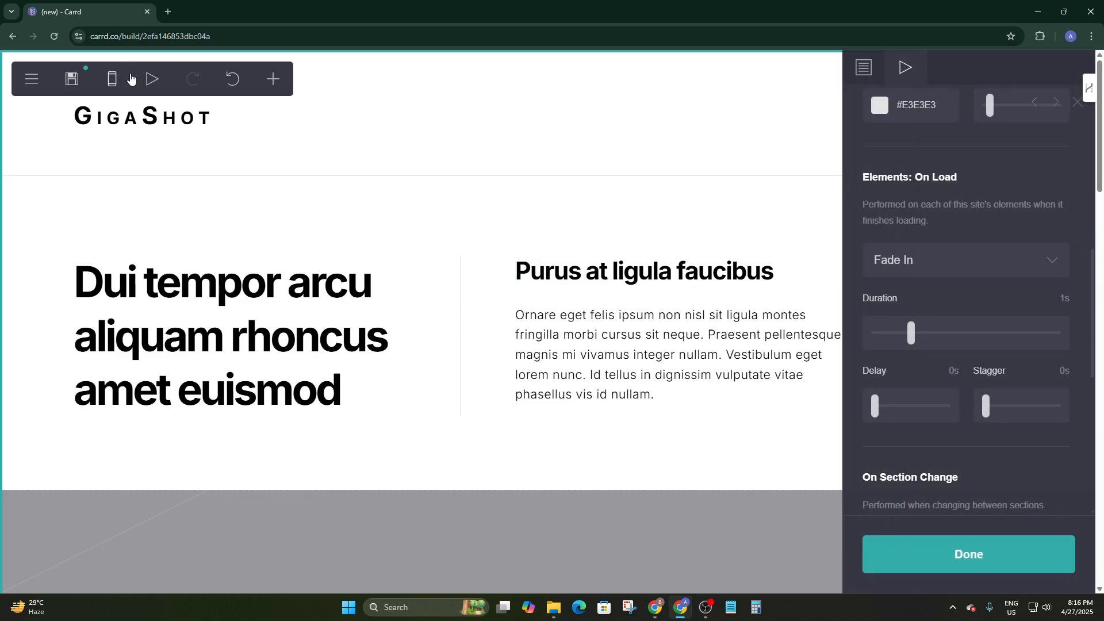
pyautogui.click(151, 85)
pyautogui.scroll(10, 978, 143)
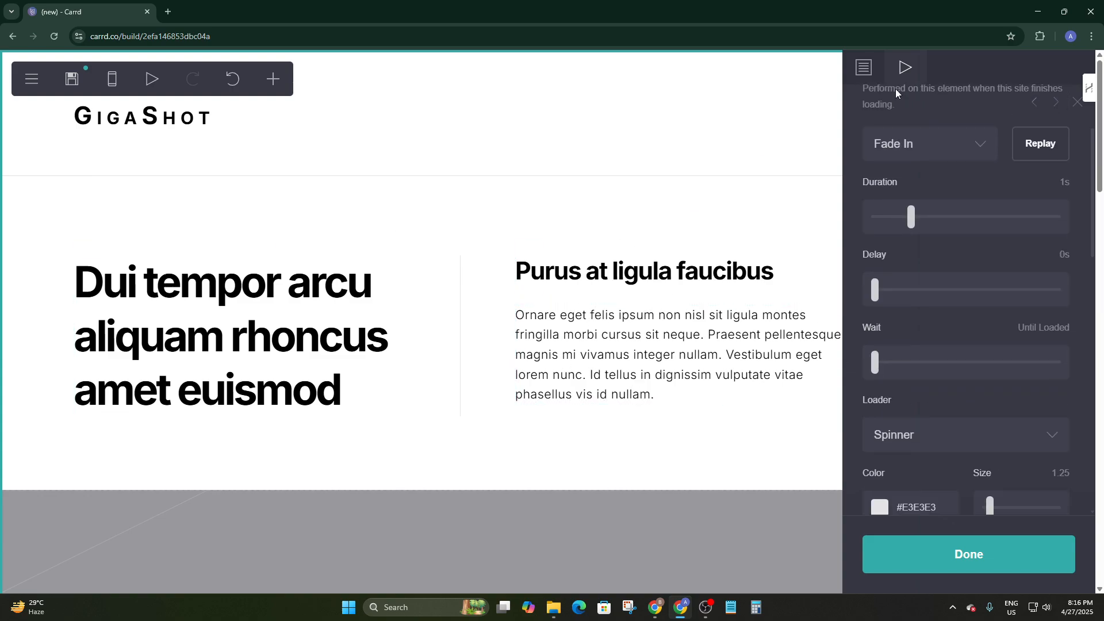
pyautogui.click(269, 285)
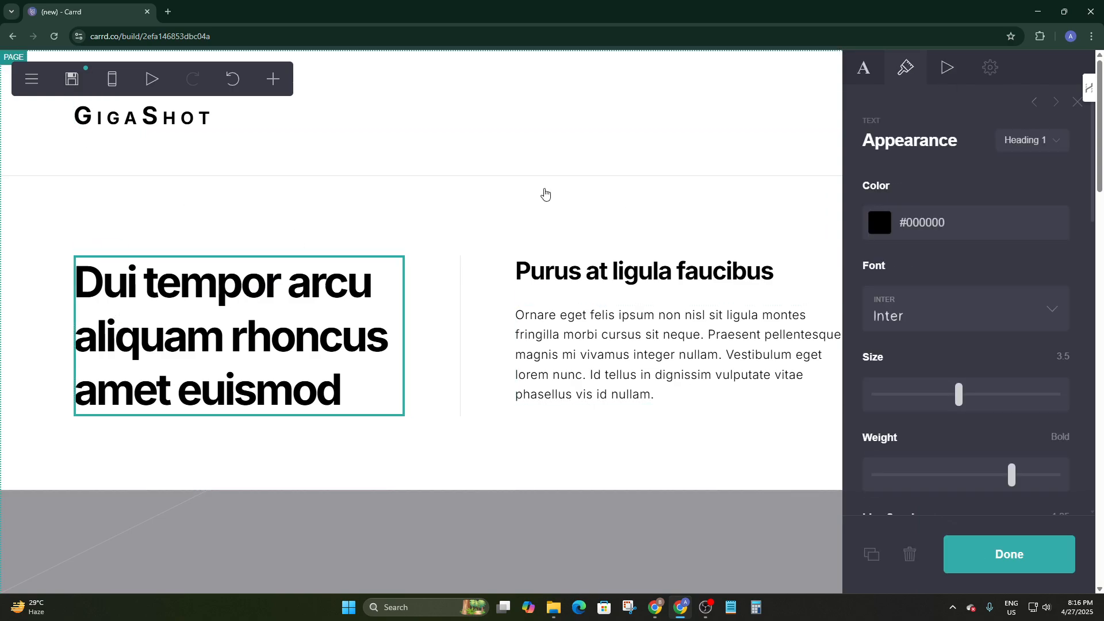
pyautogui.scroll(-10, 517, 456)
pyautogui.scroll(-5, 443, 446)
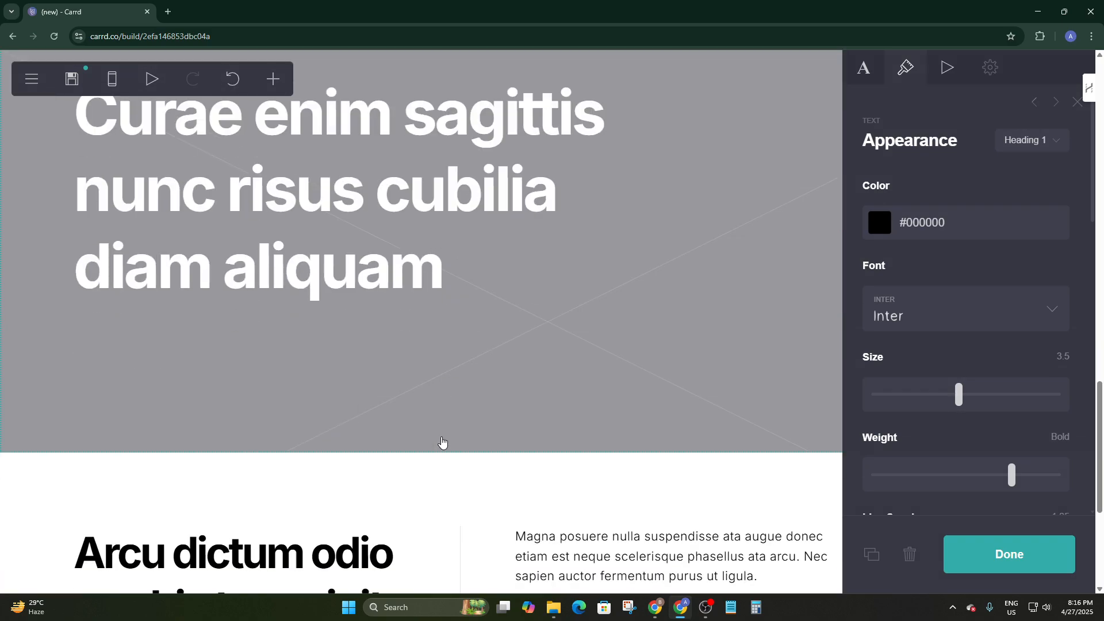
pyautogui.scroll(7, 443, 446)
pyautogui.scroll(8, 442, 442)
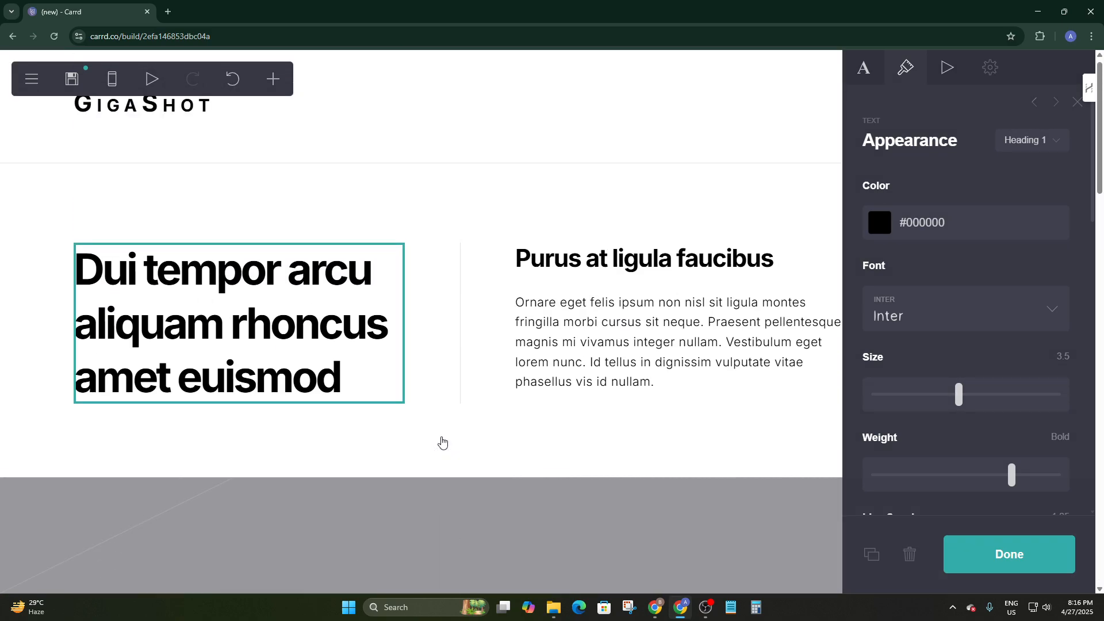
# Set the page's style to Box in the page settings.
pyautogui.click(497, 156)
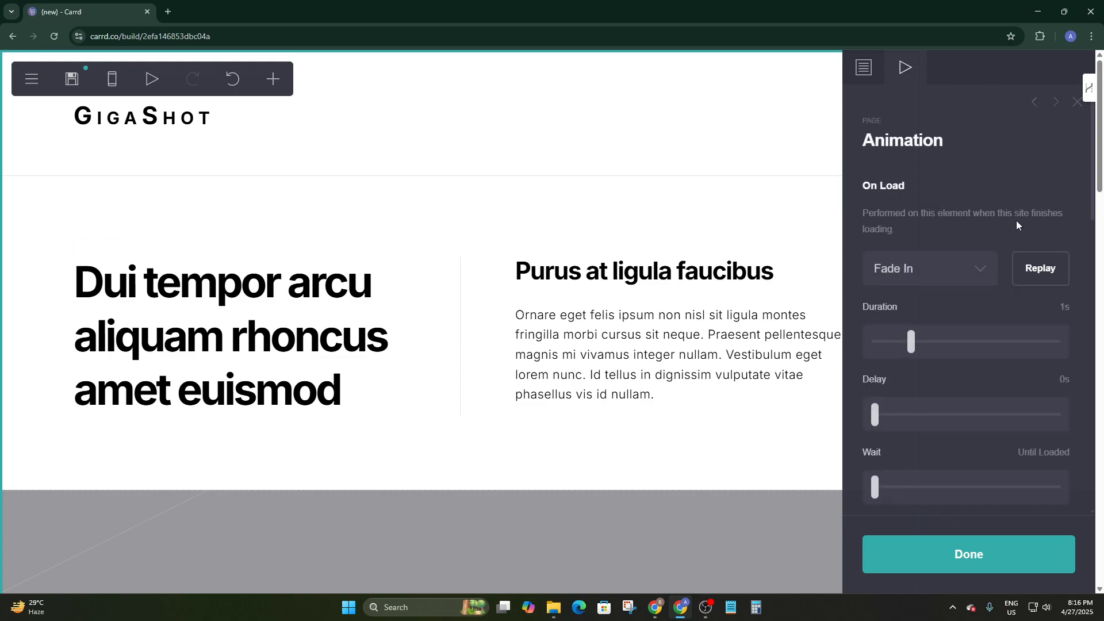
pyautogui.click(864, 68)
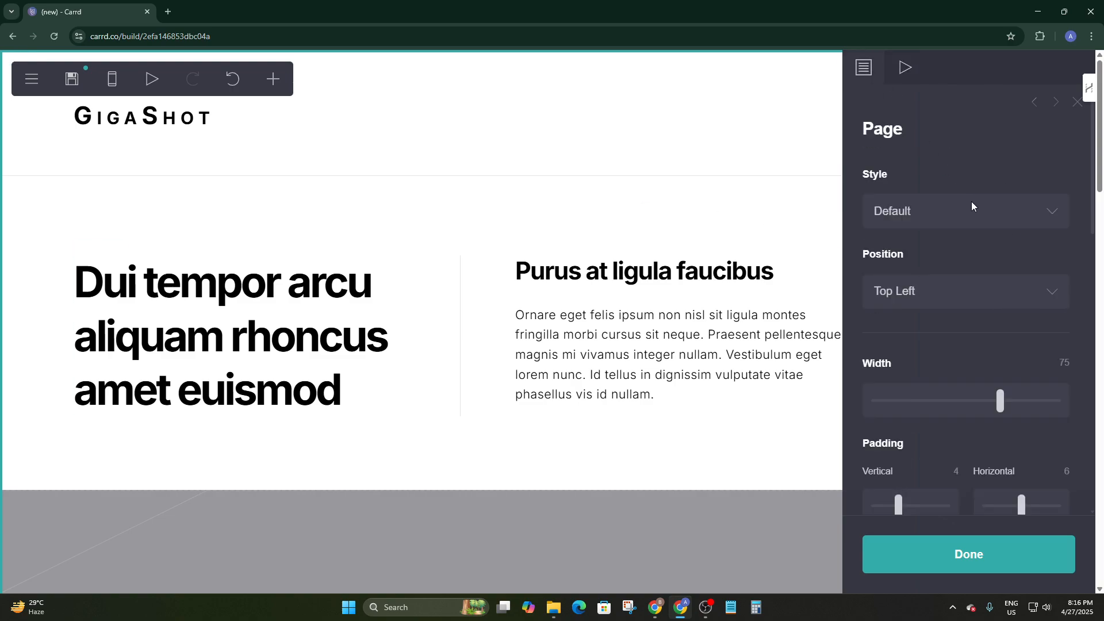
pyautogui.click(955, 225)
pyautogui.click(923, 256)
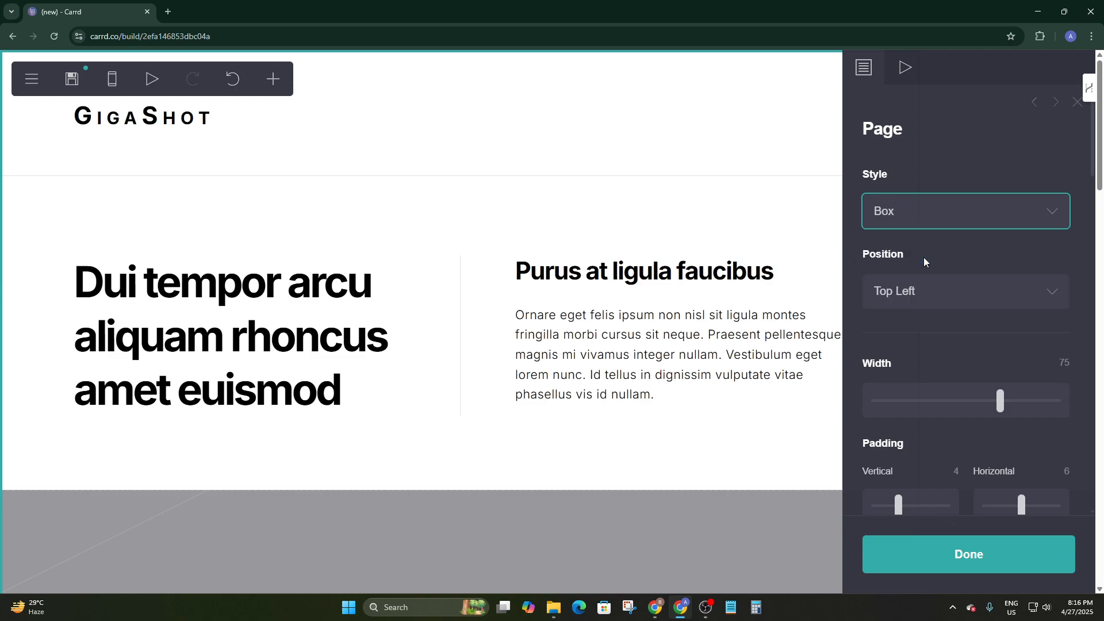
# Examine the page's margins, corner rounding, base size, pattern, border, drop shadow and mobile settings.
pyautogui.scroll(-15, 960, 278)
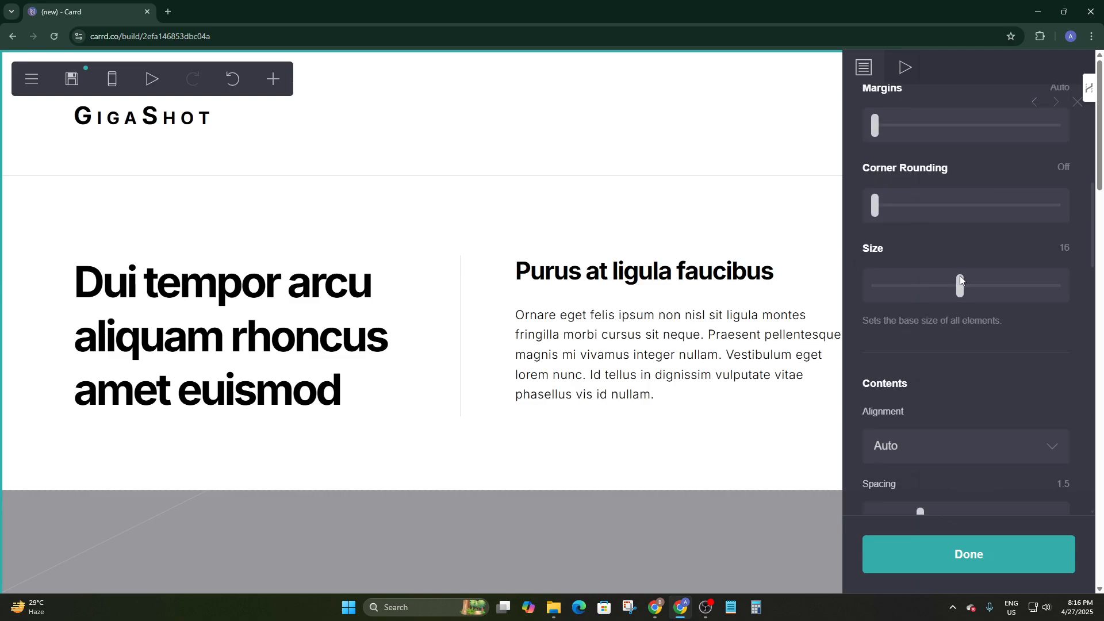
pyautogui.scroll(2, 960, 281)
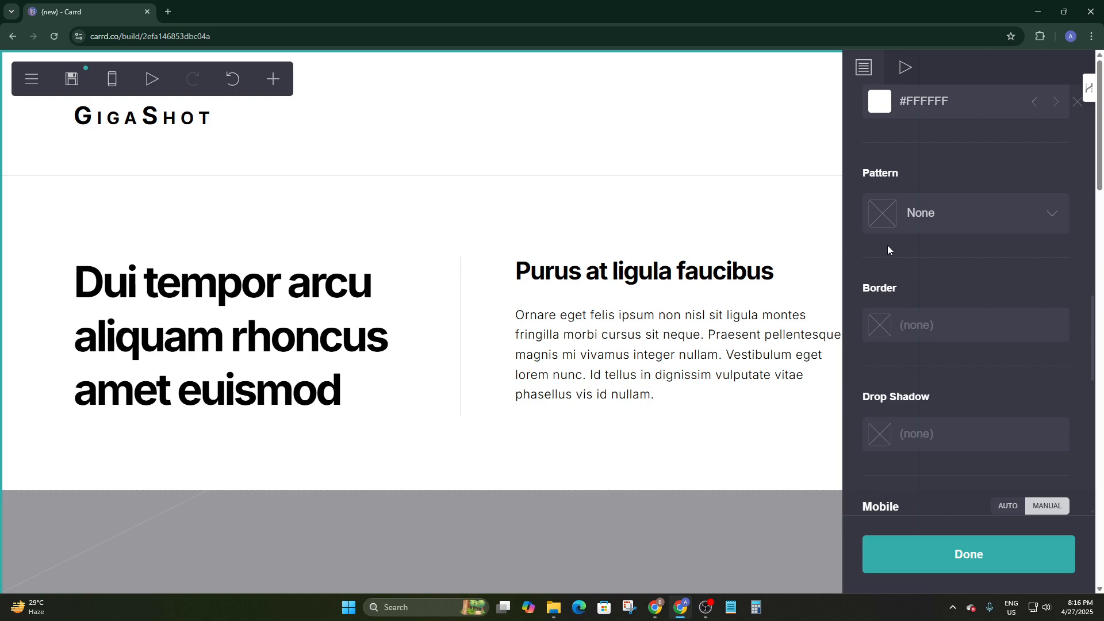
pyautogui.scroll(3, 884, 241)
pyautogui.scroll(-5, 879, 233)
pyautogui.scroll(-1, 888, 253)
pyautogui.scroll(-2, 894, 266)
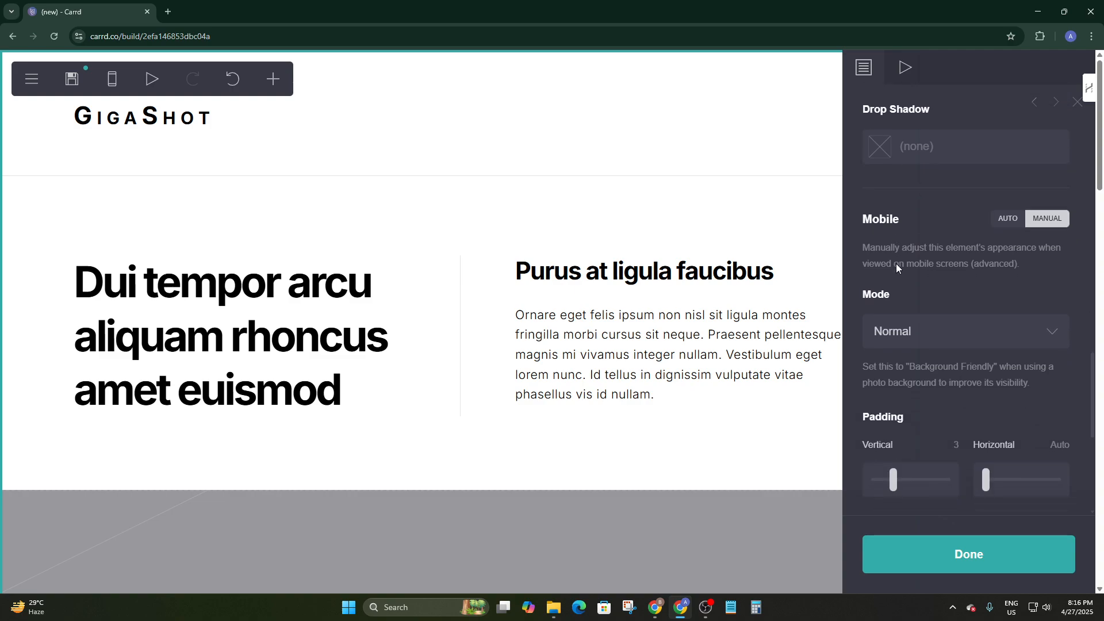
pyautogui.scroll(3, 891, 262)
pyautogui.scroll(3, 901, 239)
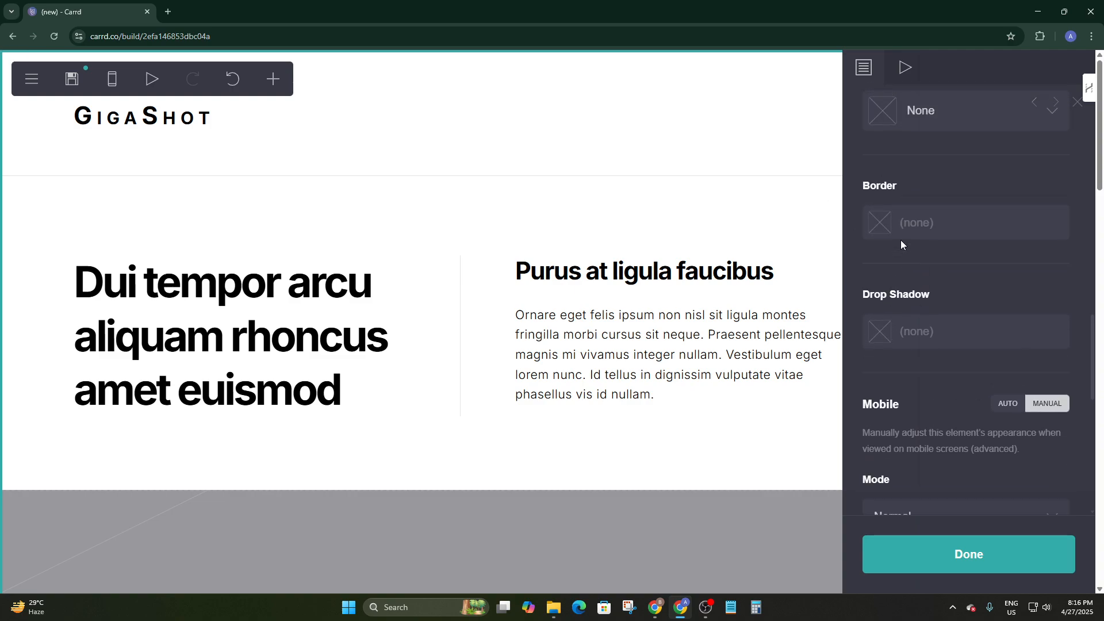
# Look at the pattern choices for the page, keep None and close the page settings.
pyautogui.click(888, 210)
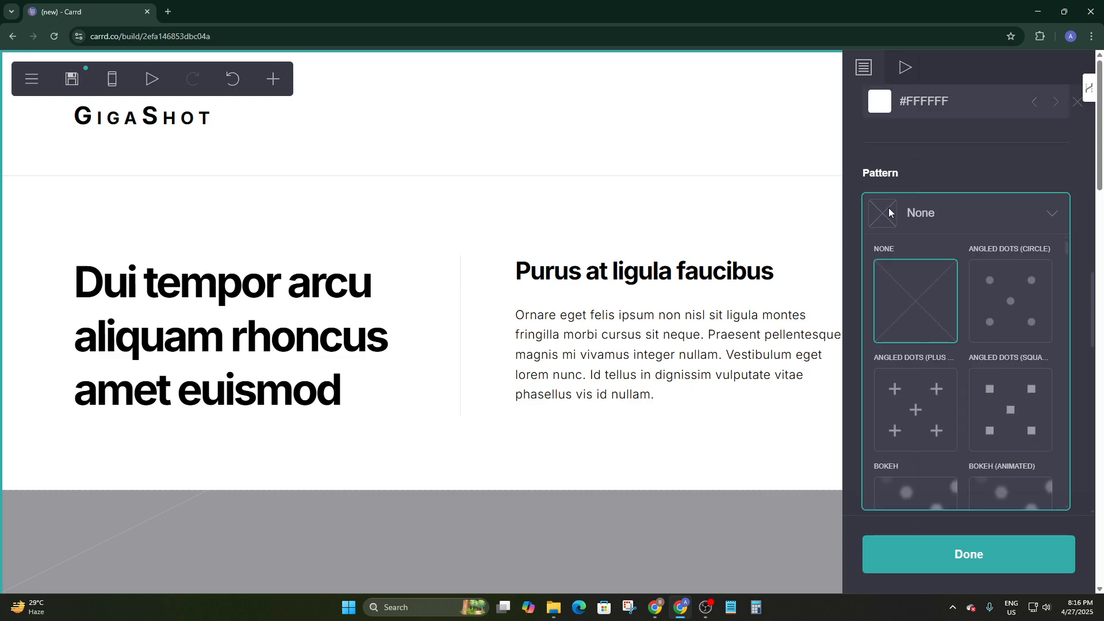
pyautogui.click(920, 294)
pyautogui.click(920, 226)
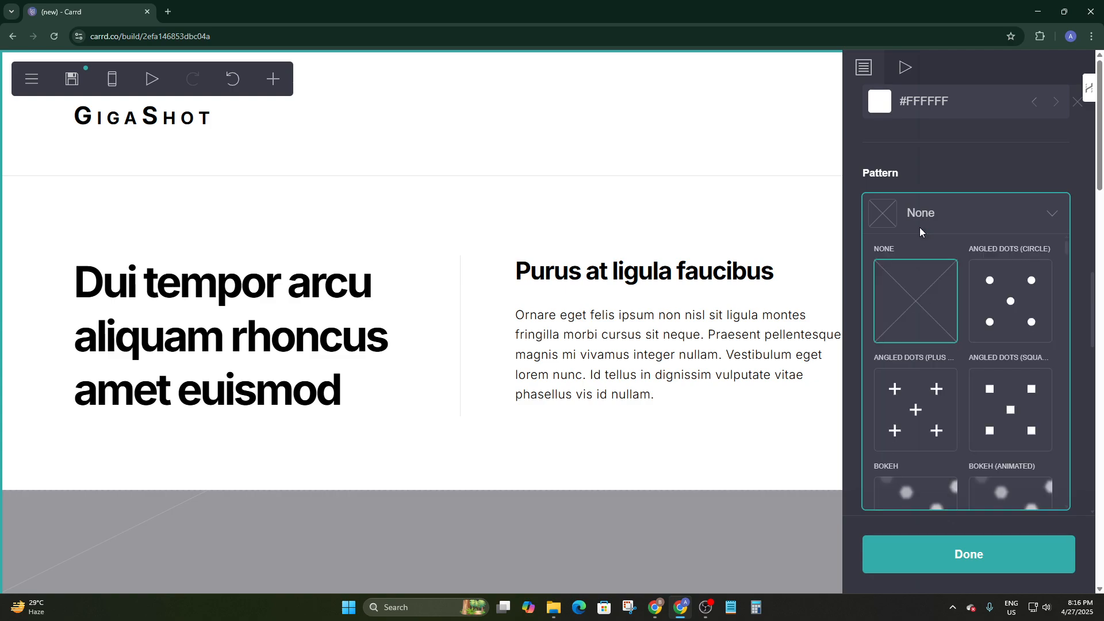
pyautogui.click(920, 290)
pyautogui.click(41, 107)
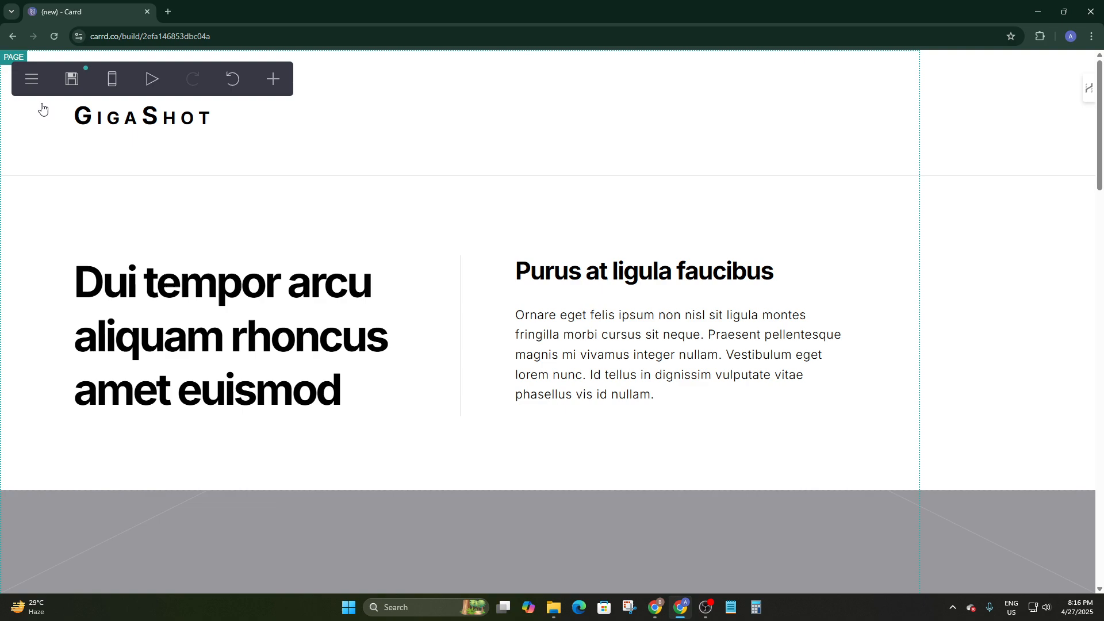
# Review the GigaShot title's appearance settings, including its margins, text case, alignment, gradient, outline and drop shadow.
pyautogui.click(403, 134)
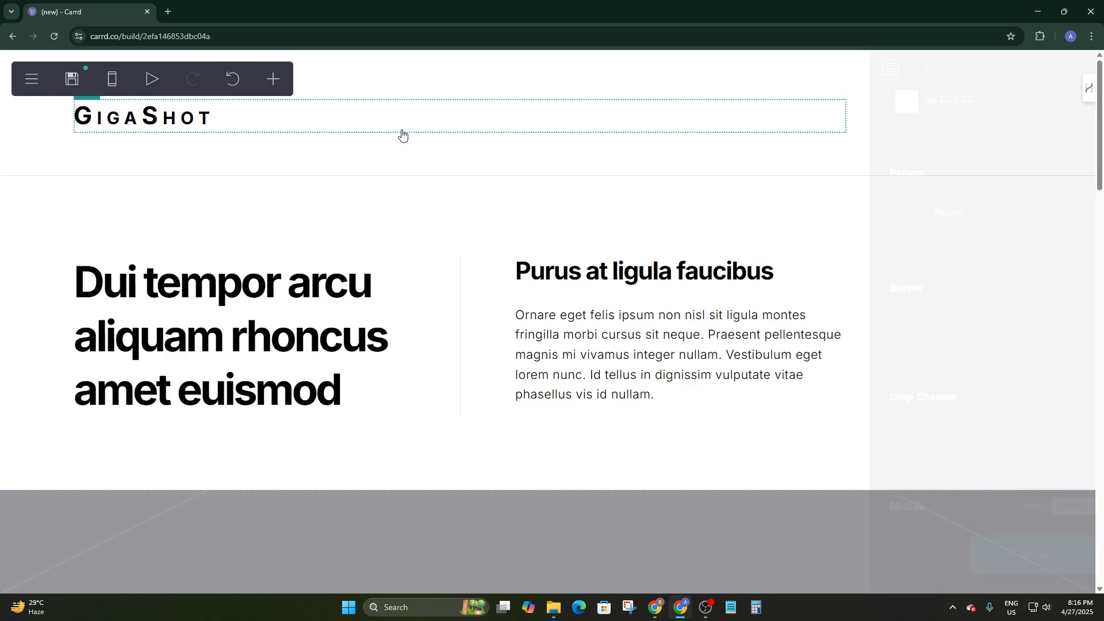
pyautogui.click(413, 133)
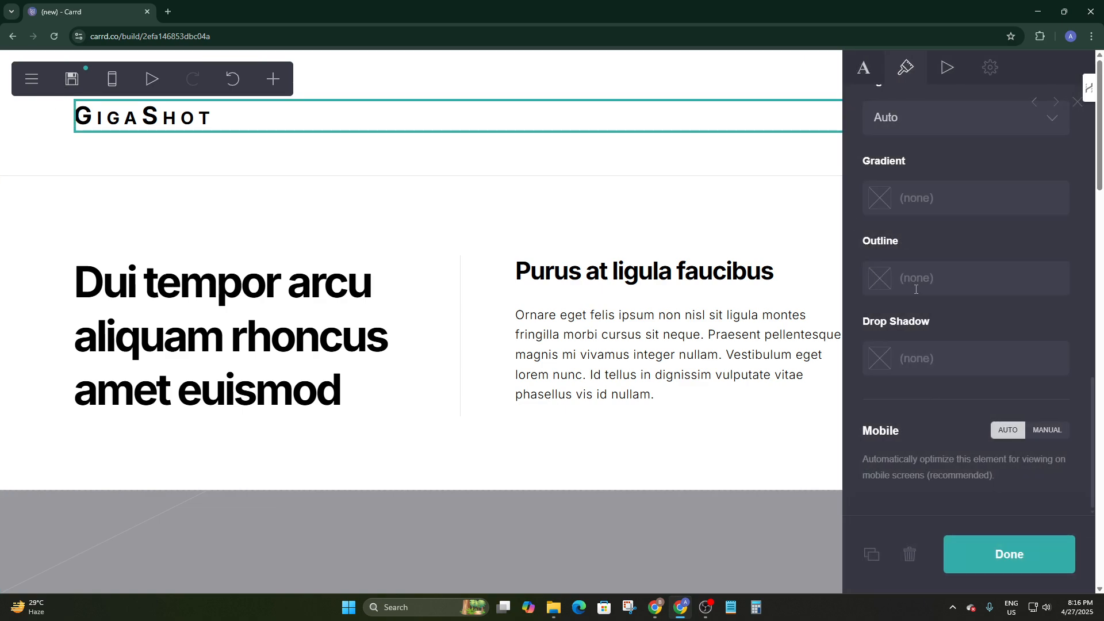
pyautogui.scroll(3, 884, 354)
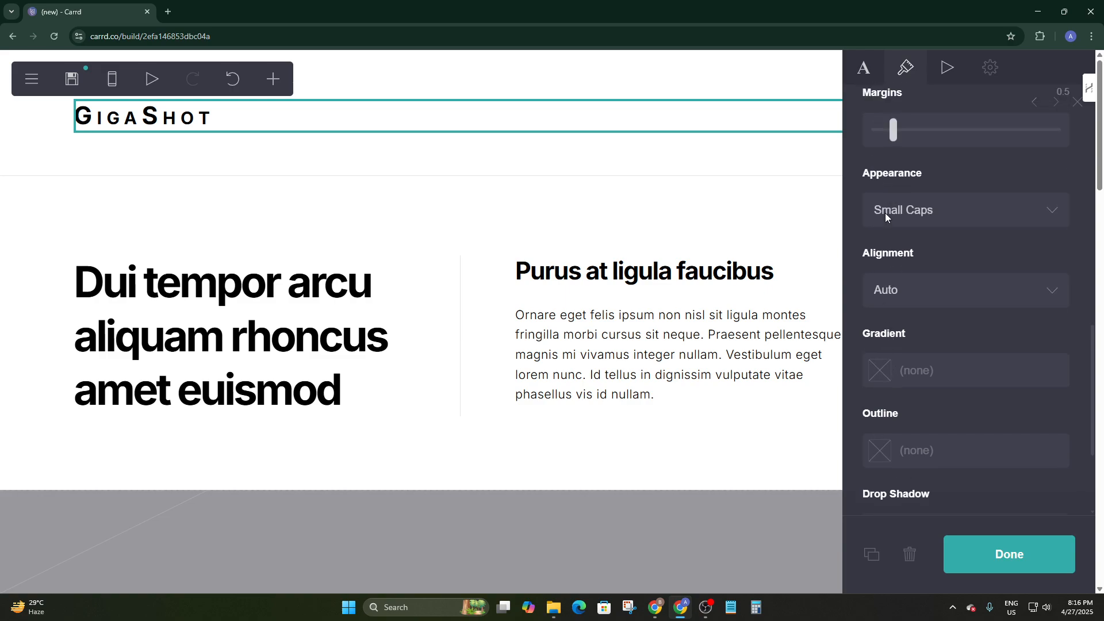
pyautogui.scroll(3, 897, 283)
pyautogui.scroll(-5, 899, 281)
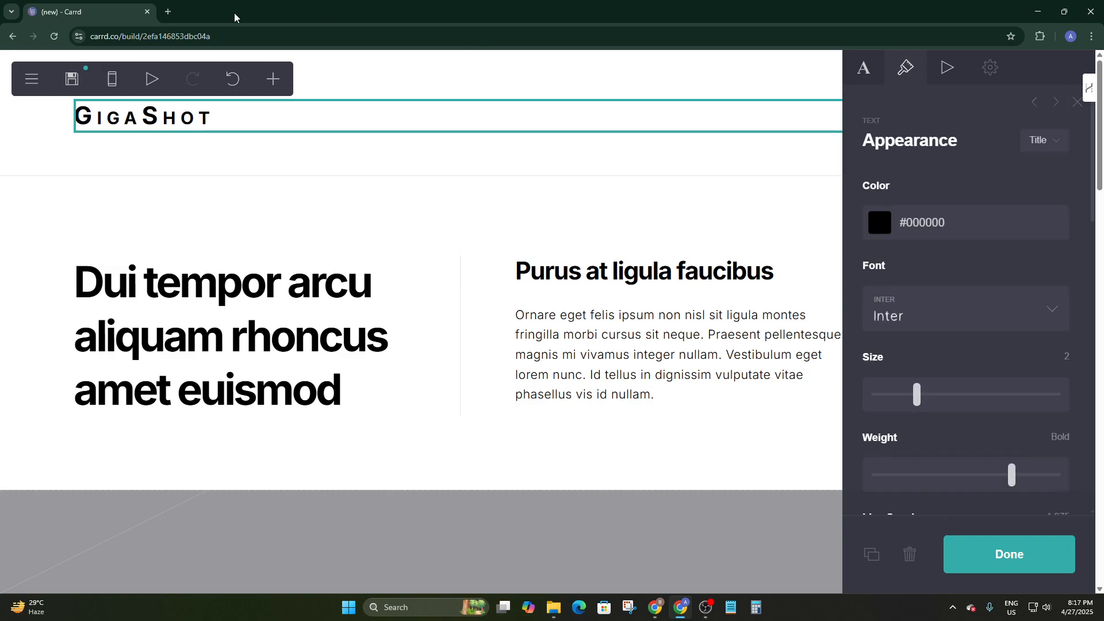
# Open the site's background settings, try the Gradient style and set the style to Image.
pyautogui.click(32, 78)
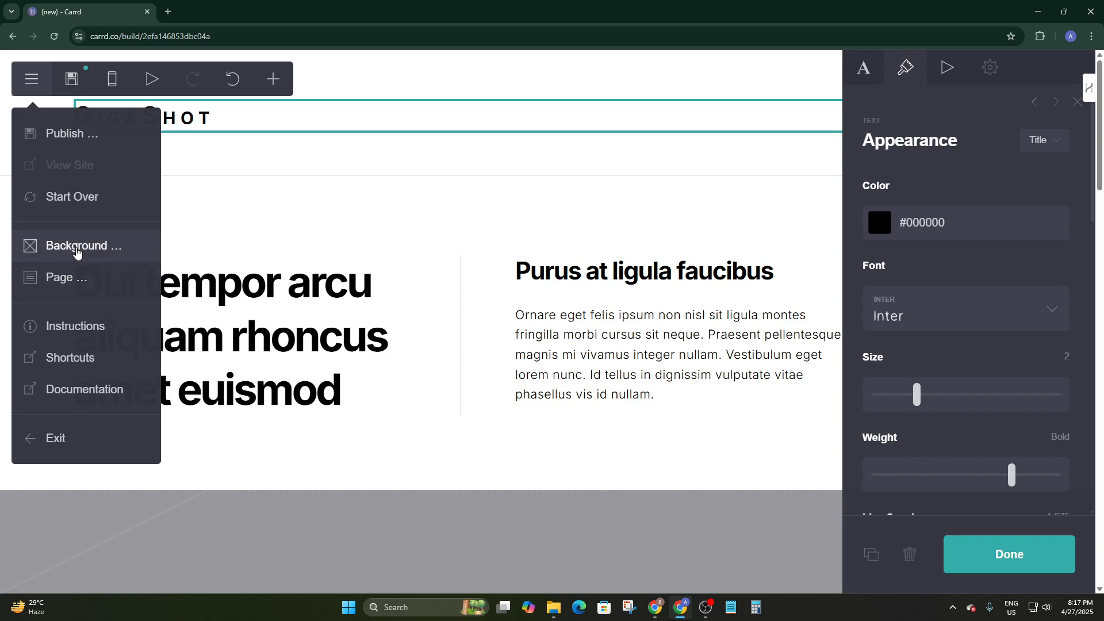
pyautogui.click(77, 249)
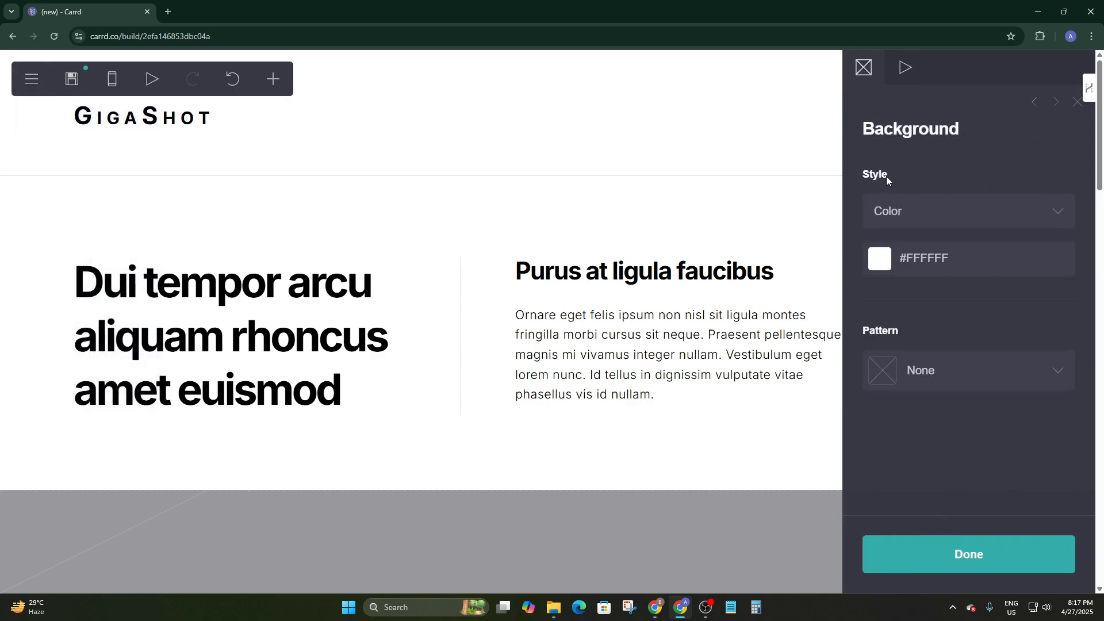
pyautogui.click(897, 213)
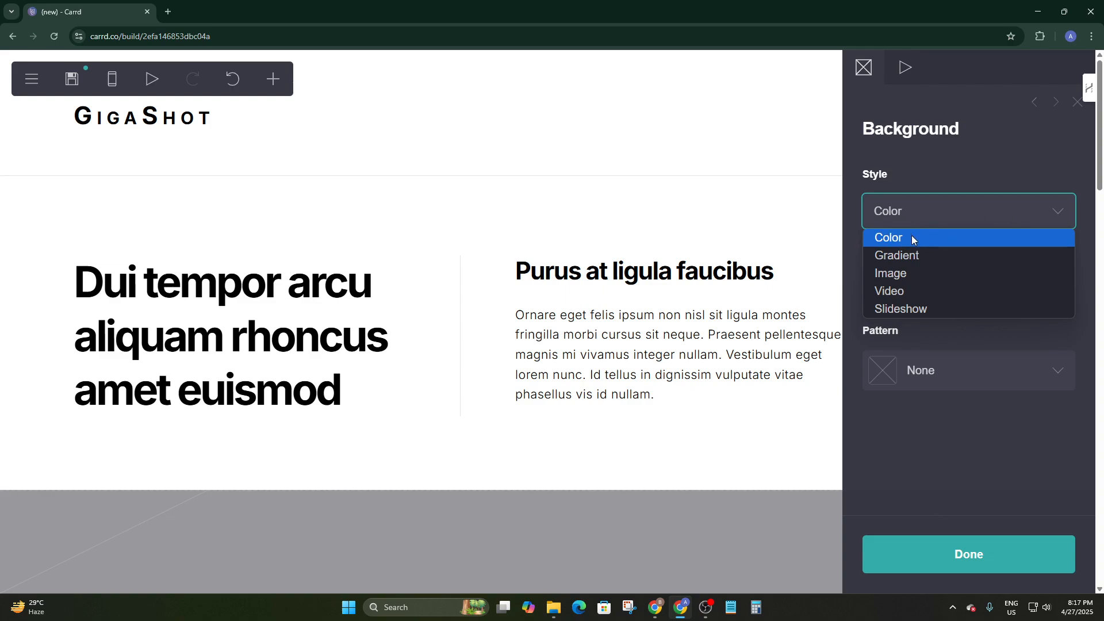
pyautogui.click(904, 254)
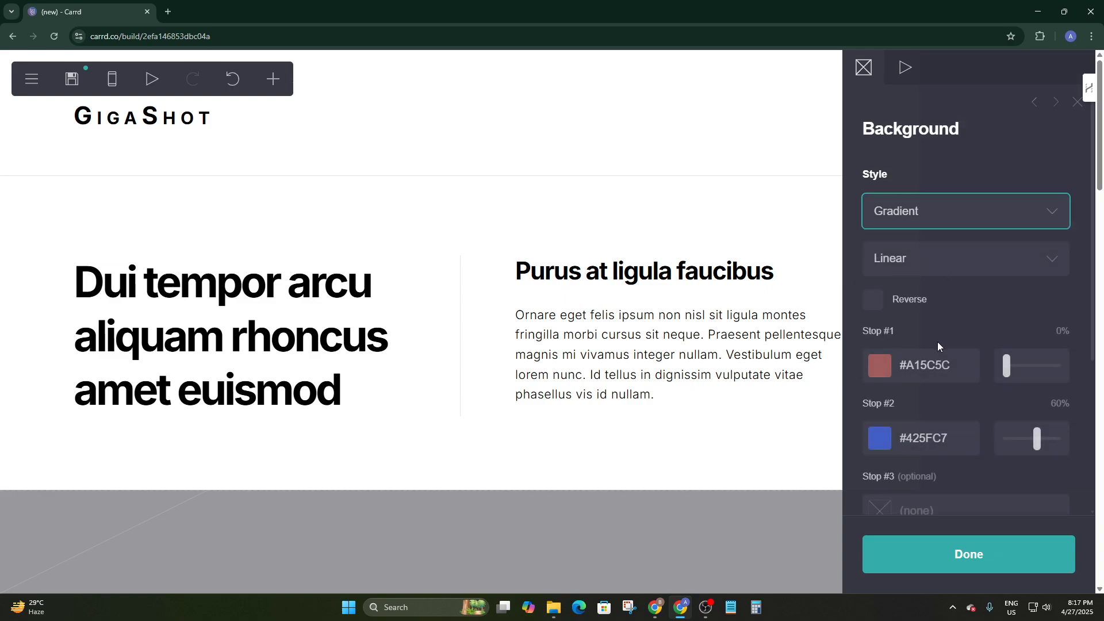
pyautogui.click(908, 211)
pyautogui.click(912, 271)
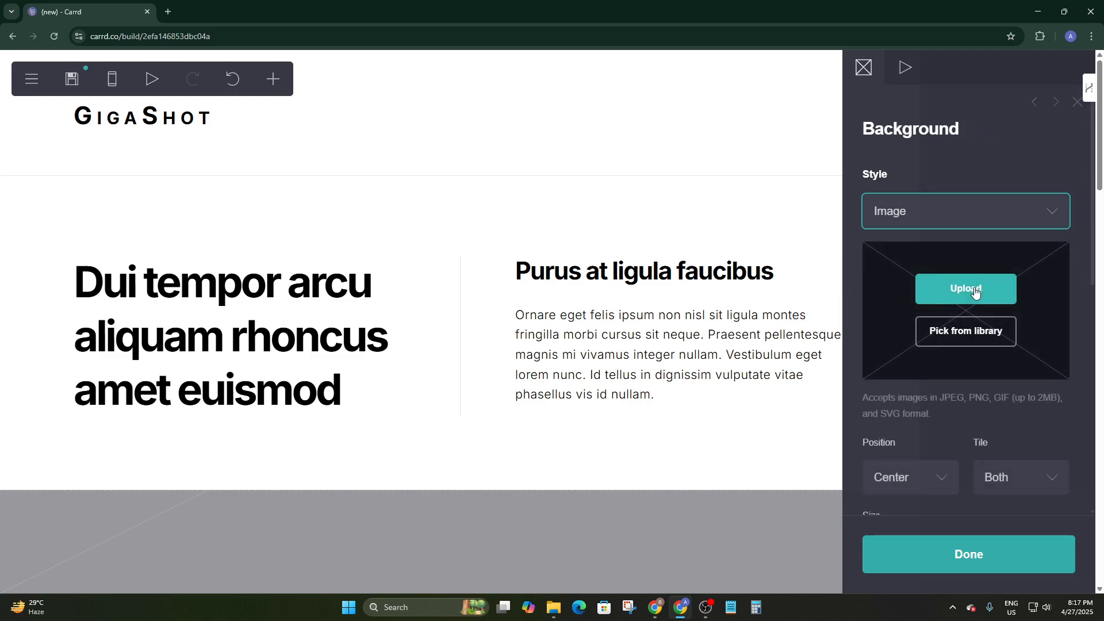
# Upload miro_painted_gun2-800x500 as the site's background image, extend the crop to the full picture and accept it.
pyautogui.click(972, 290)
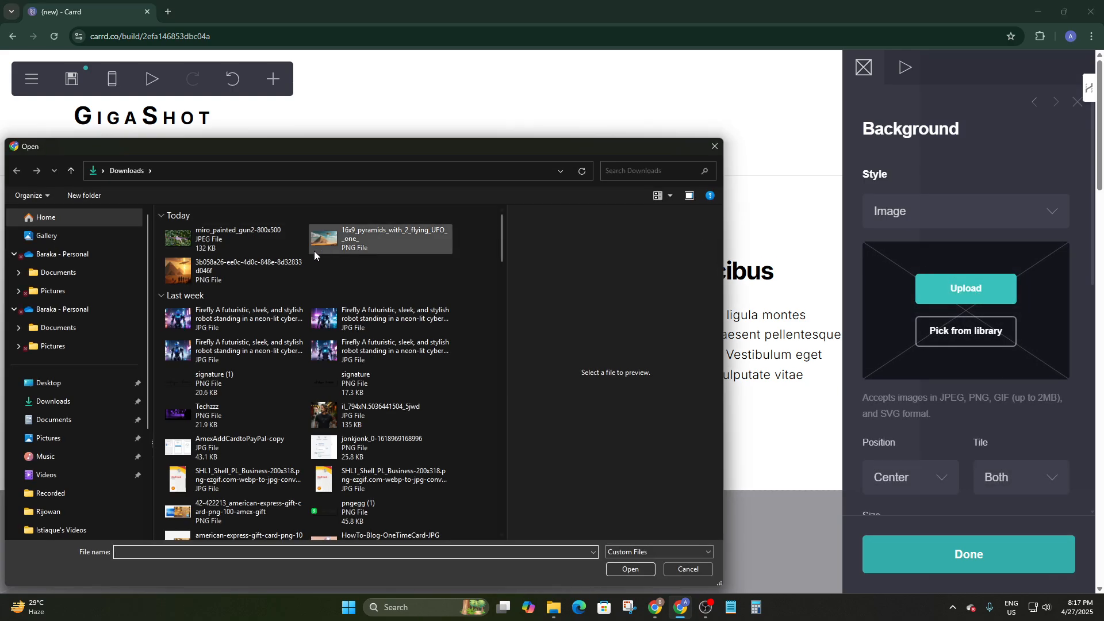
pyautogui.doubleClick(257, 239)
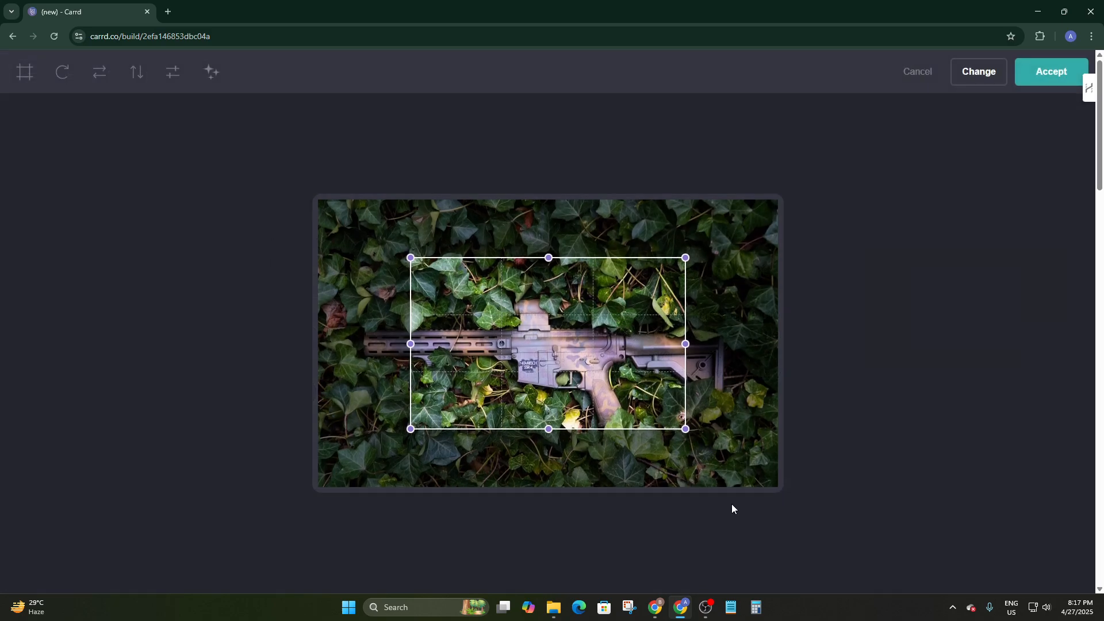
pyautogui.moveTo(685, 430); pyautogui.dragTo(774, 484)
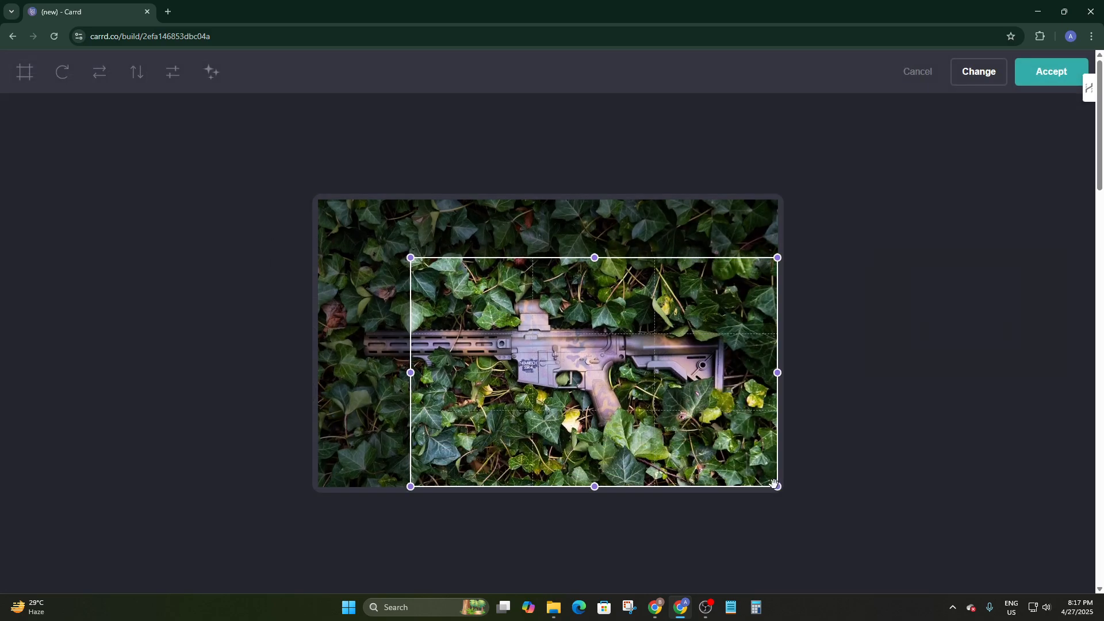
pyautogui.moveTo(410, 257); pyautogui.dragTo(311, 207)
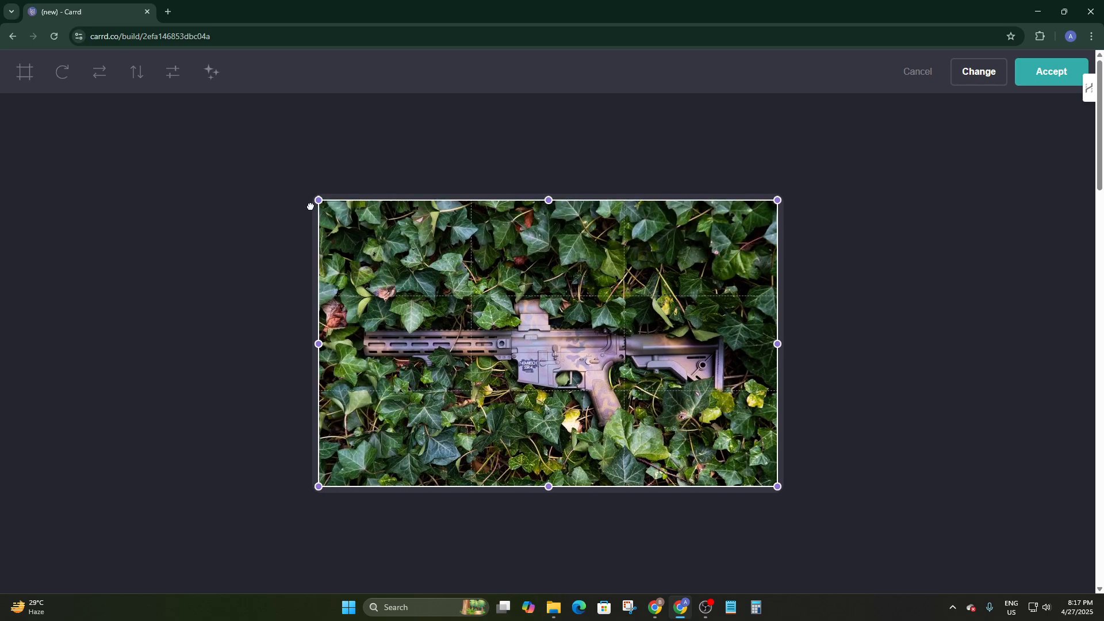
pyautogui.click(1059, 75)
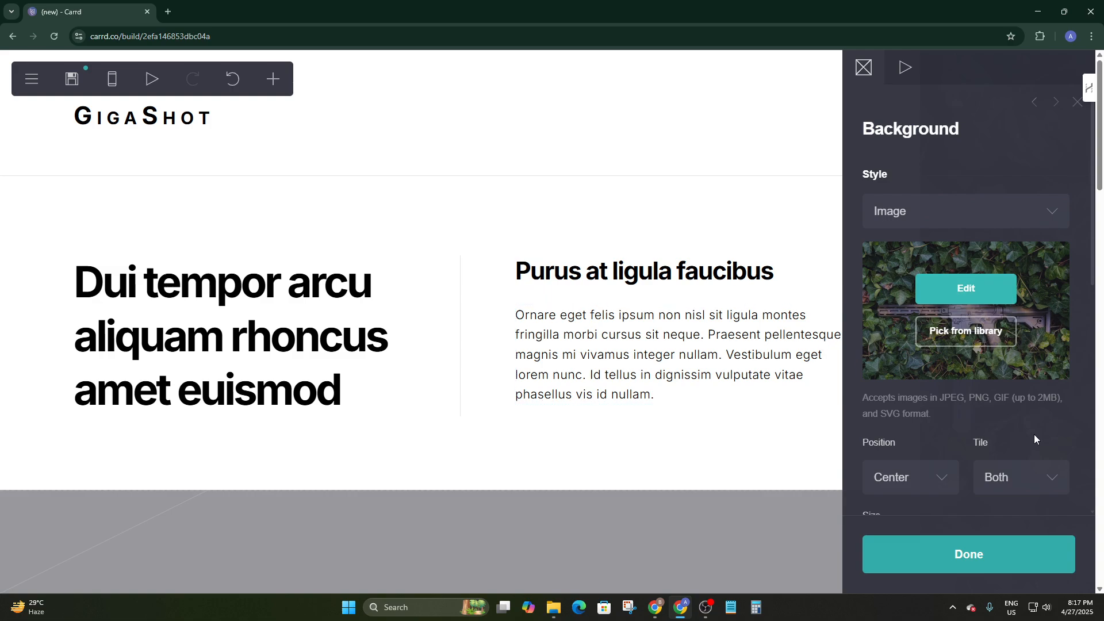
pyautogui.click(965, 571)
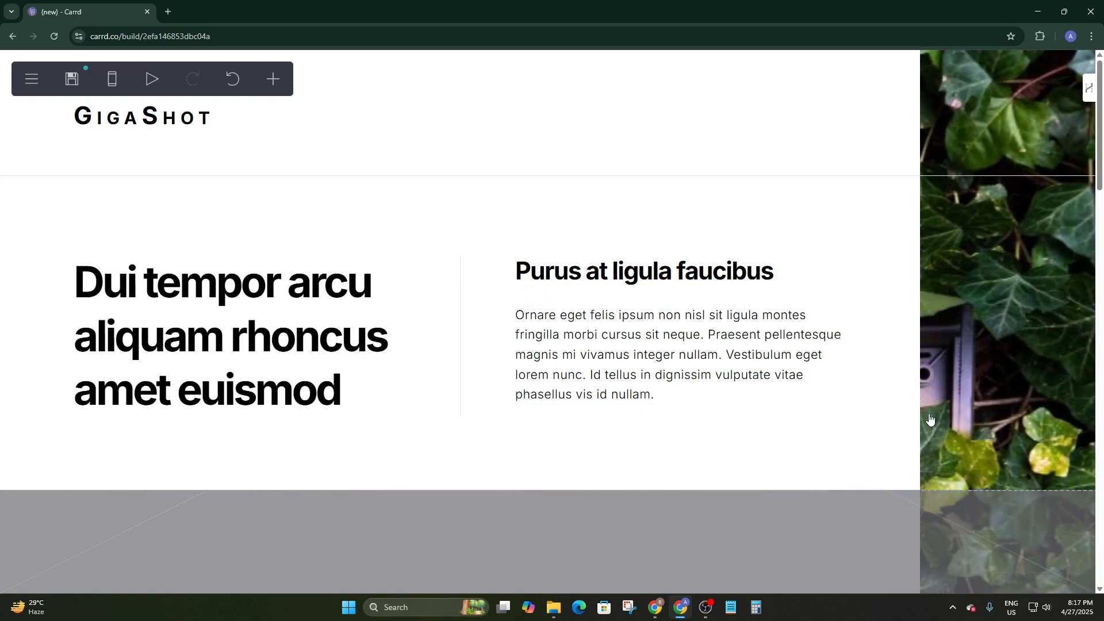
# Look over the page and its sections against the new background image.
pyautogui.click(958, 319)
pyautogui.click(644, 471)
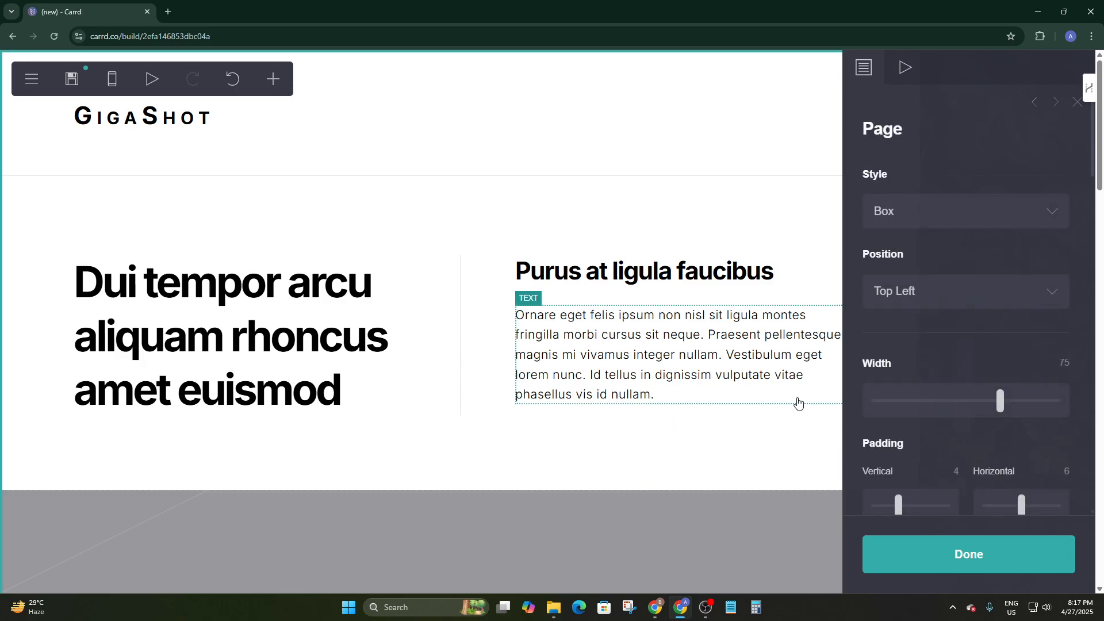
pyautogui.press('Escape')
pyautogui.scroll(-15, 619, 366)
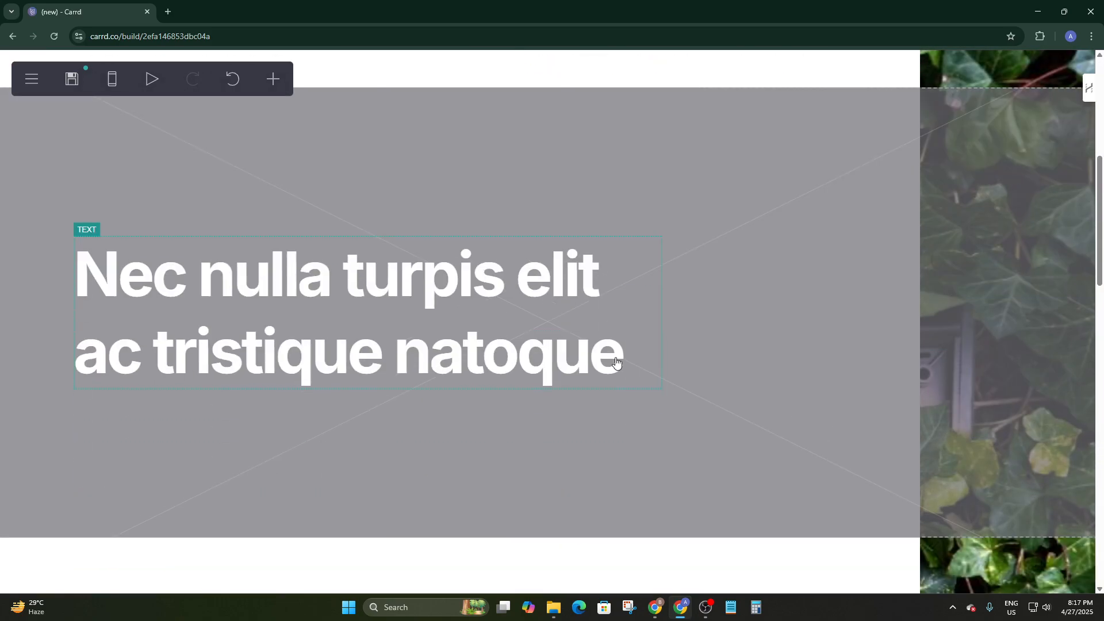
pyautogui.scroll(-7, 619, 366)
pyautogui.scroll(20, 627, 363)
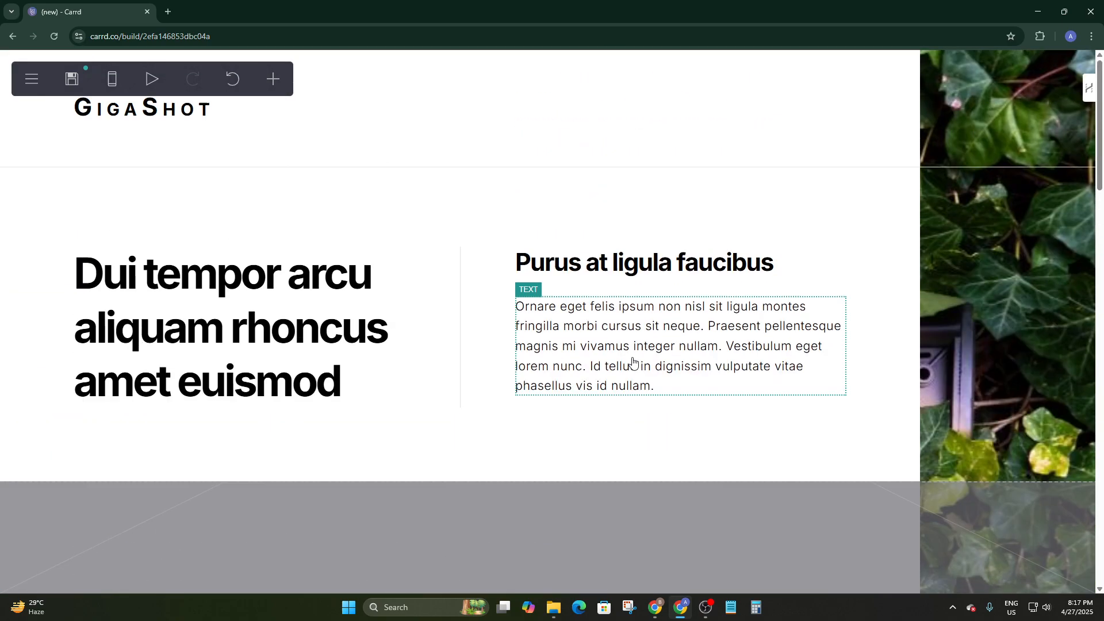
pyautogui.click(865, 277)
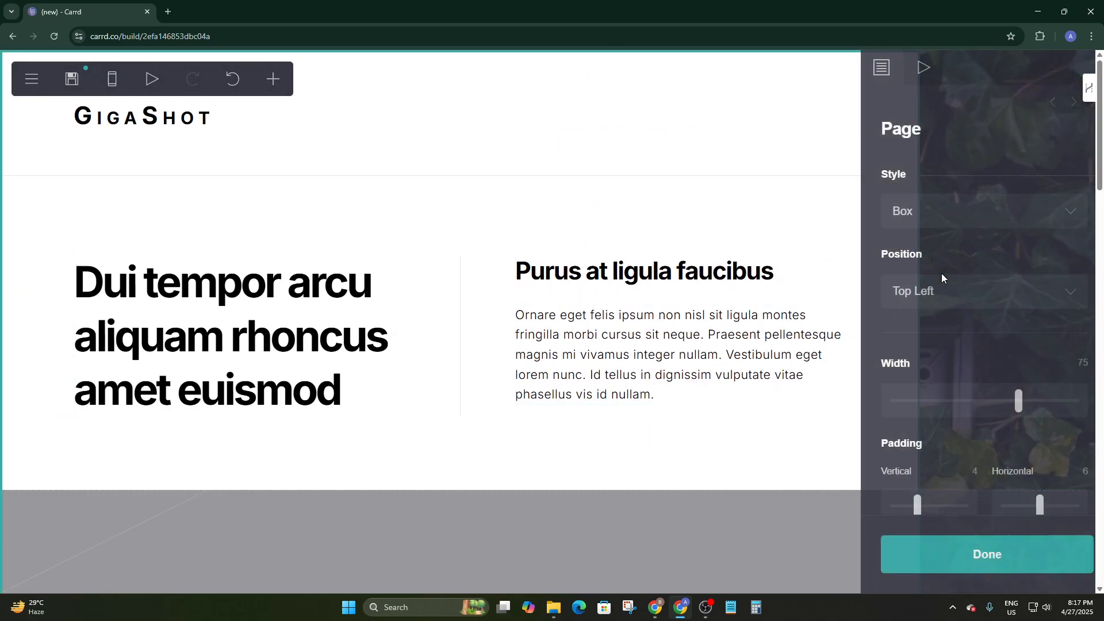
# In the background settings, keep the image's position at Center, try turning tiling off and set Tile to Horizontally.
pyautogui.click(25, 73)
pyautogui.click(64, 245)
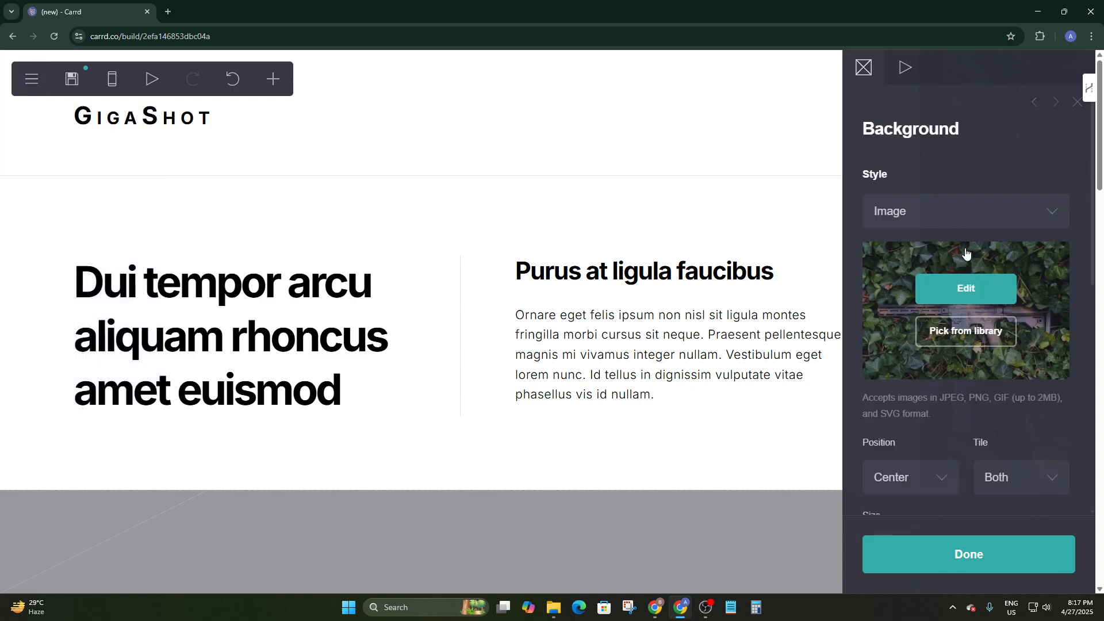
pyautogui.scroll(-2, 919, 389)
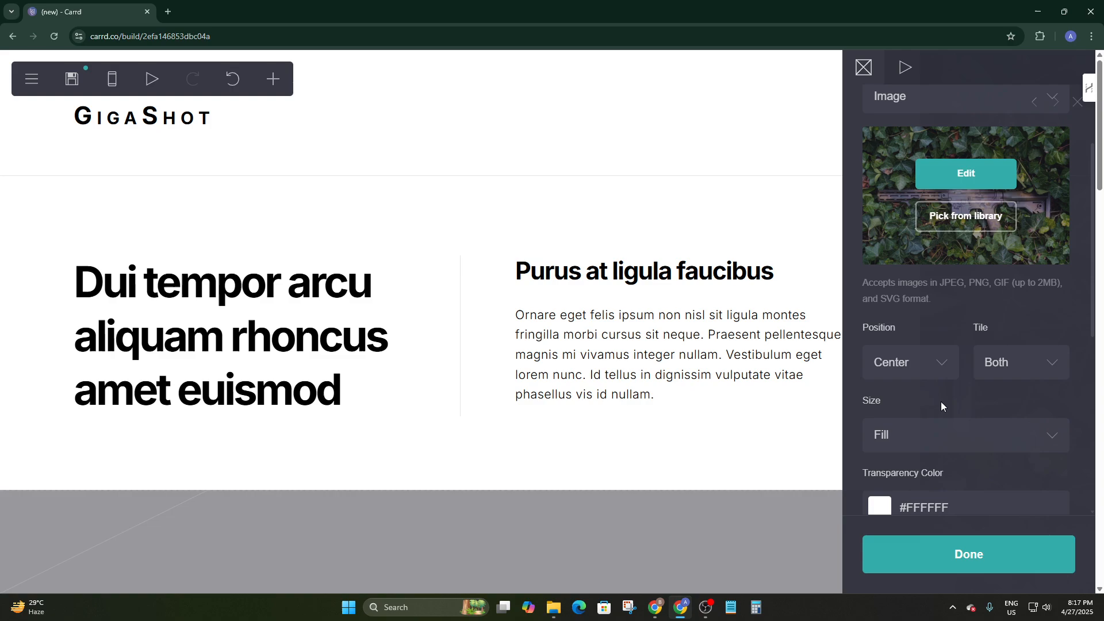
pyautogui.click(944, 363)
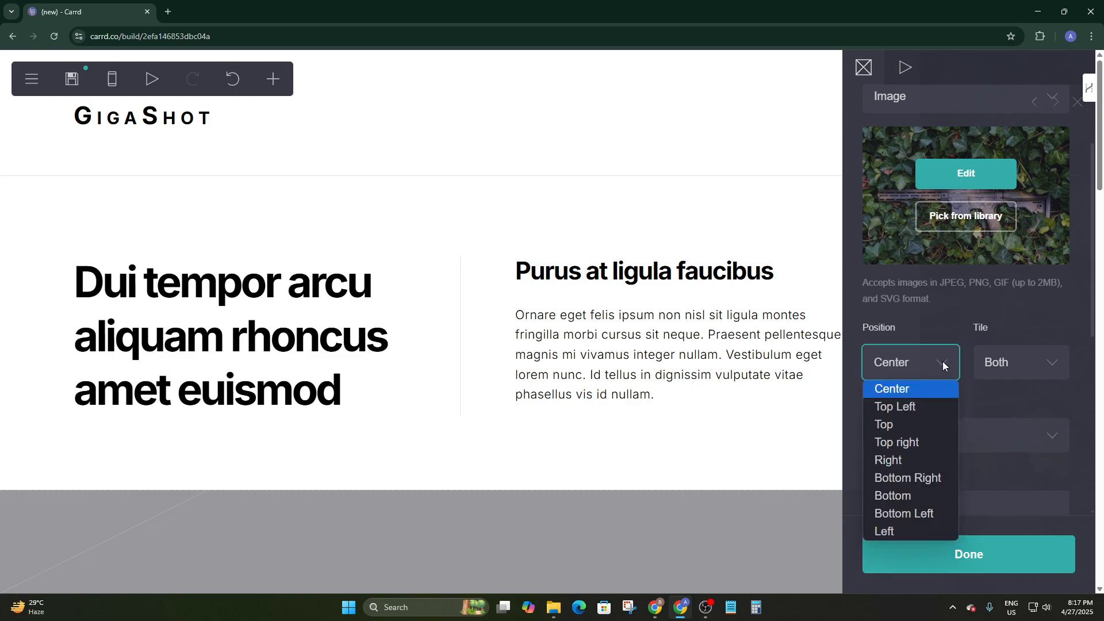
pyautogui.click(920, 388)
pyautogui.click(981, 371)
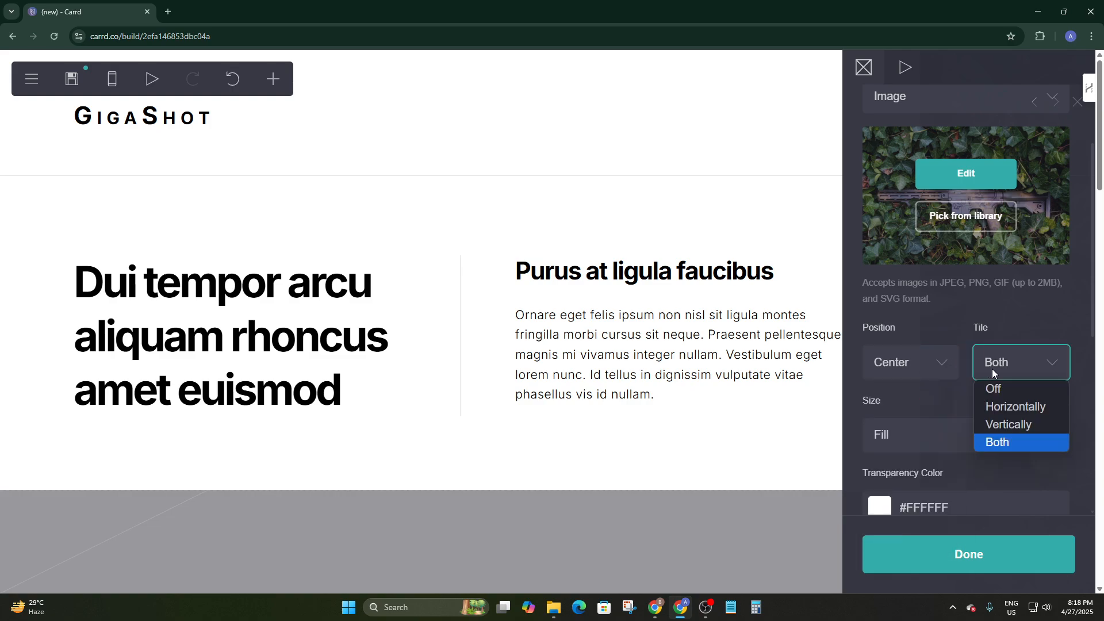
pyautogui.click(1009, 389)
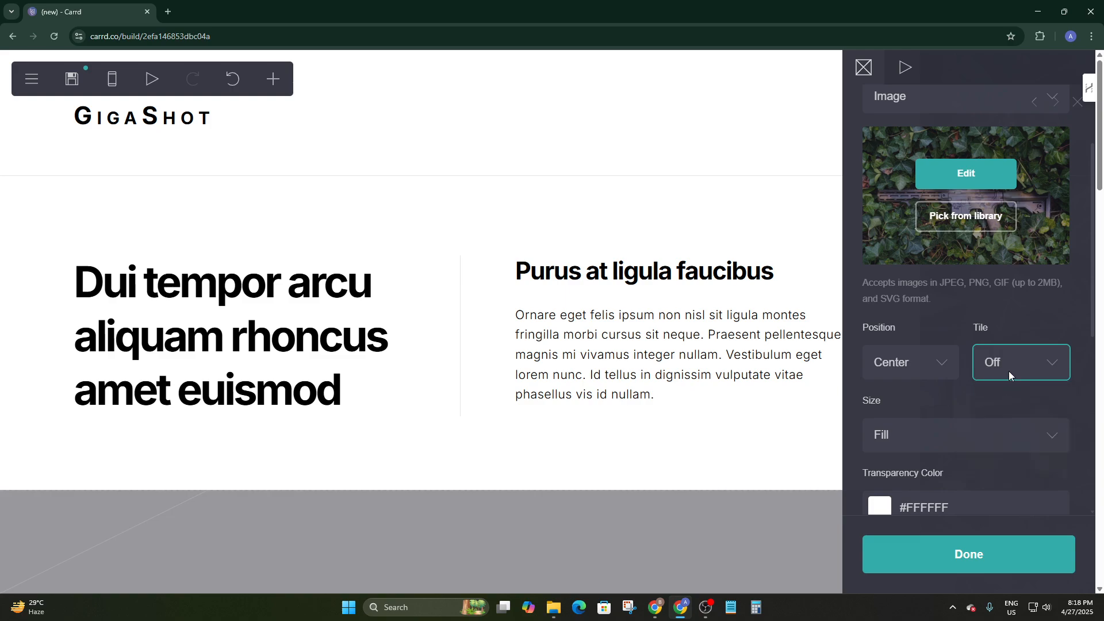
pyautogui.click(1009, 371)
pyautogui.click(1029, 408)
pyautogui.scroll(-4, 954, 483)
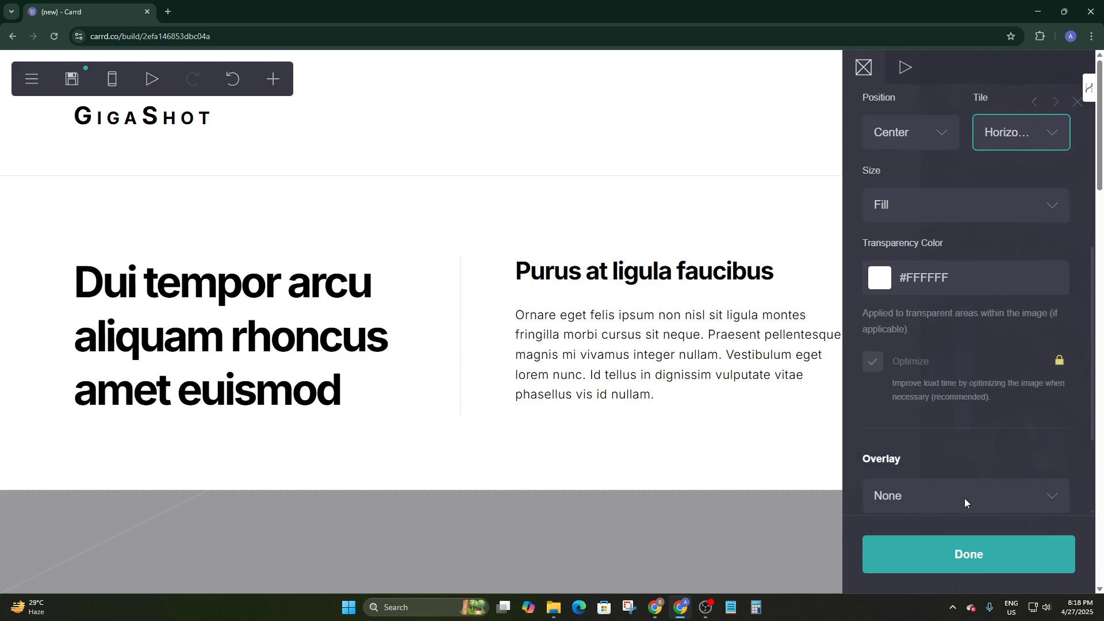
pyautogui.click(968, 561)
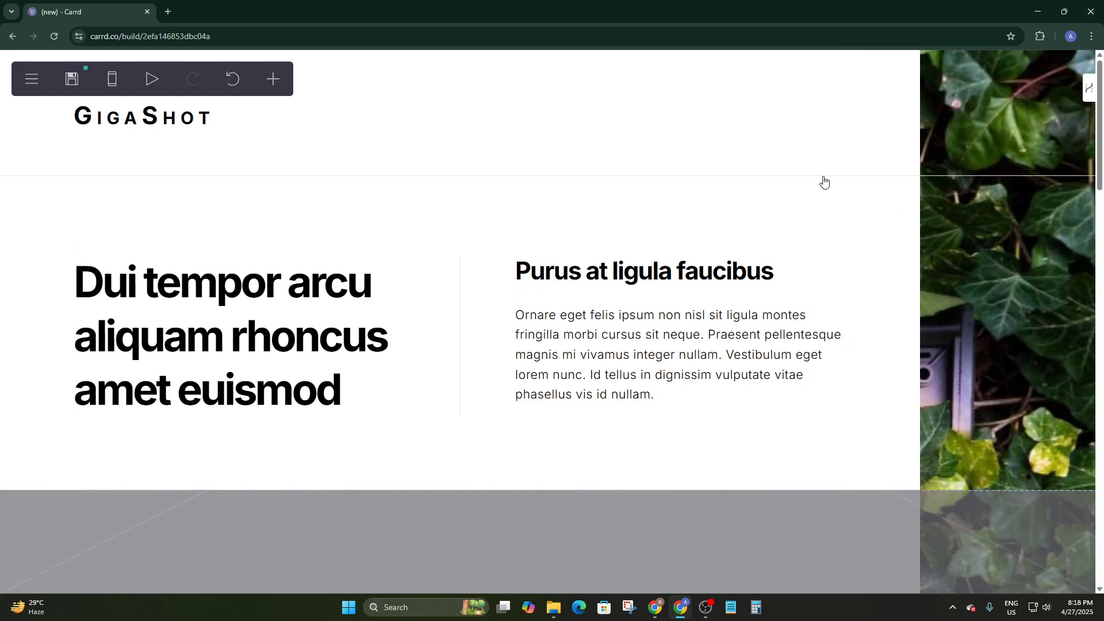
# Set the page's position to Center and check the sections against the background image.
pyautogui.click(338, 138)
pyautogui.scroll(6, 1004, 198)
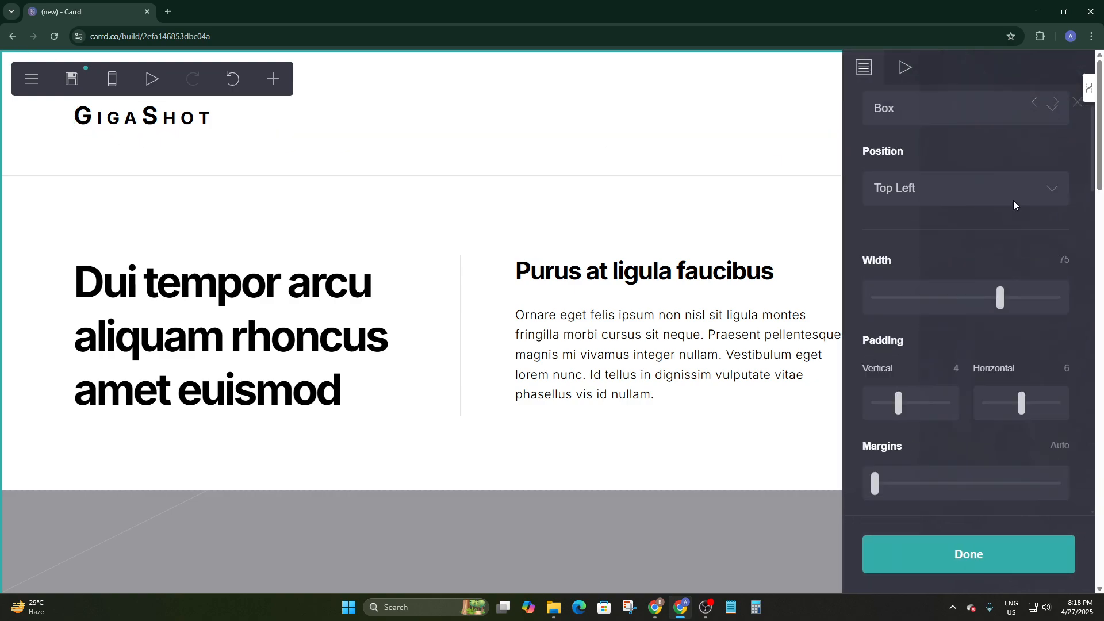
pyautogui.click(937, 284)
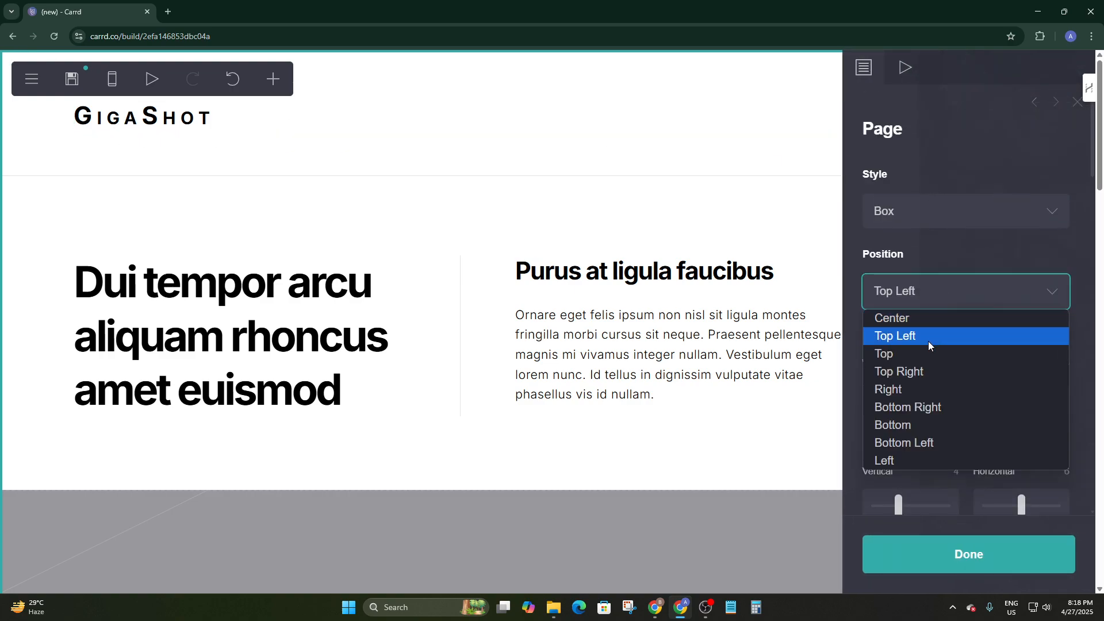
pyautogui.click(916, 312)
pyautogui.click(661, 174)
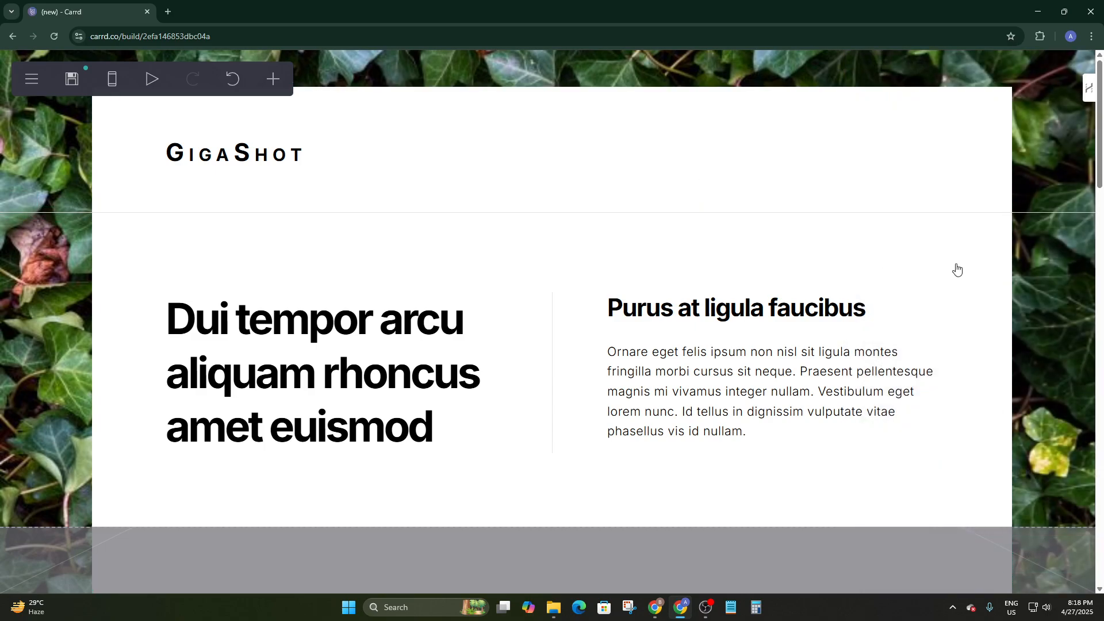
pyautogui.scroll(-10, 915, 232)
pyautogui.scroll(-8, 903, 241)
pyautogui.scroll(20, 901, 243)
# Set the page's mobile mode to Background Friendly with a background height of 60, leaving the Box style.
pyautogui.click(27, 83)
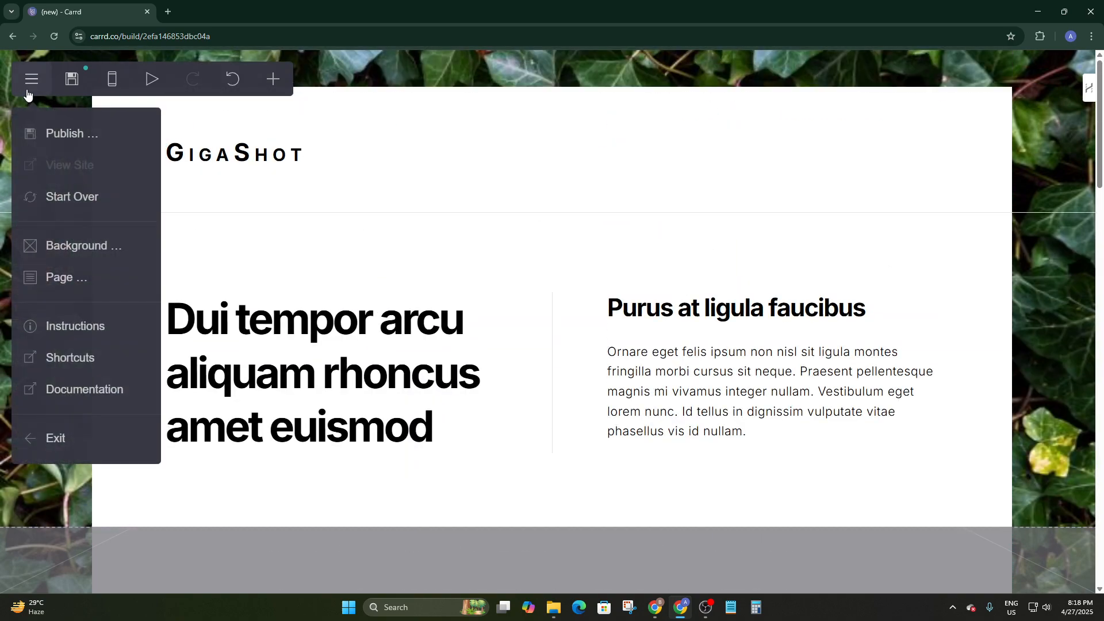
pyautogui.click(80, 281)
pyautogui.click(911, 206)
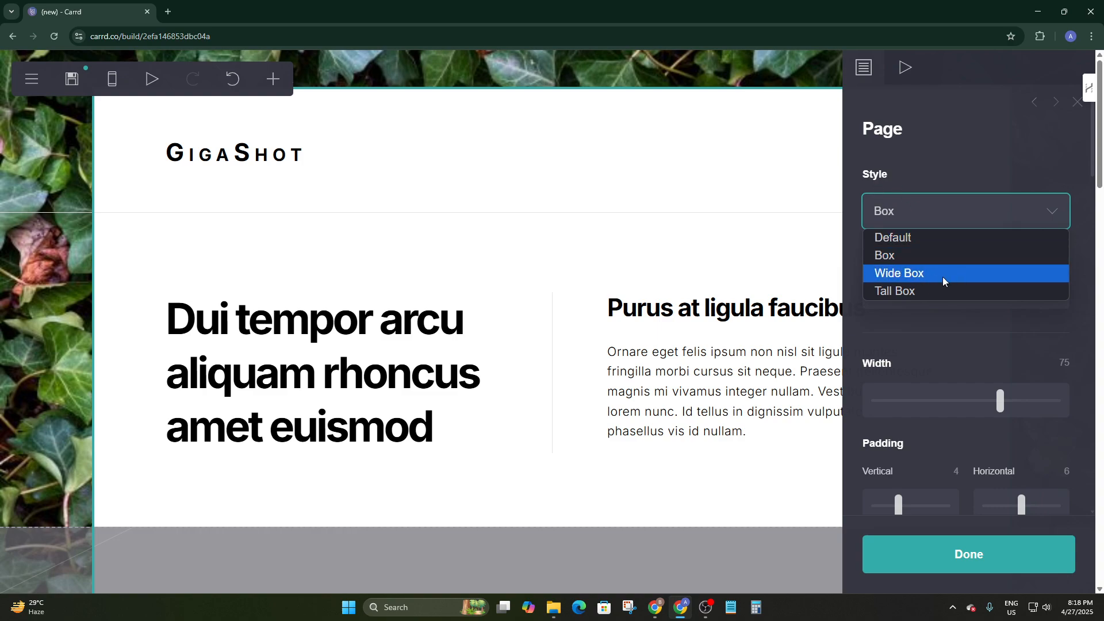
pyautogui.scroll(-15, 916, 341)
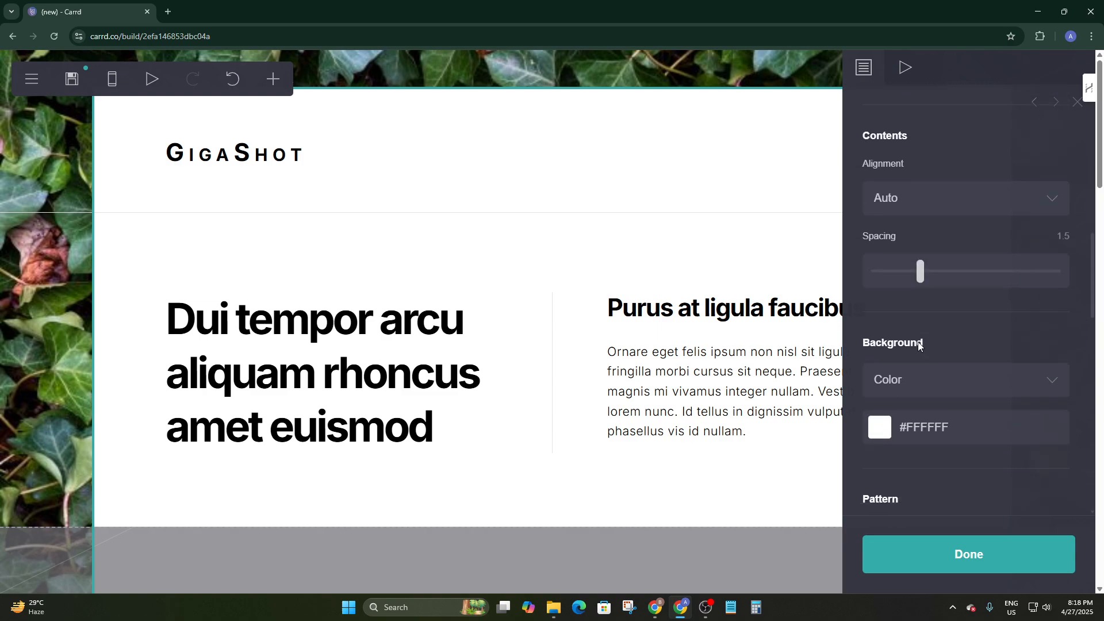
pyautogui.scroll(-4, 918, 344)
pyautogui.click(892, 212)
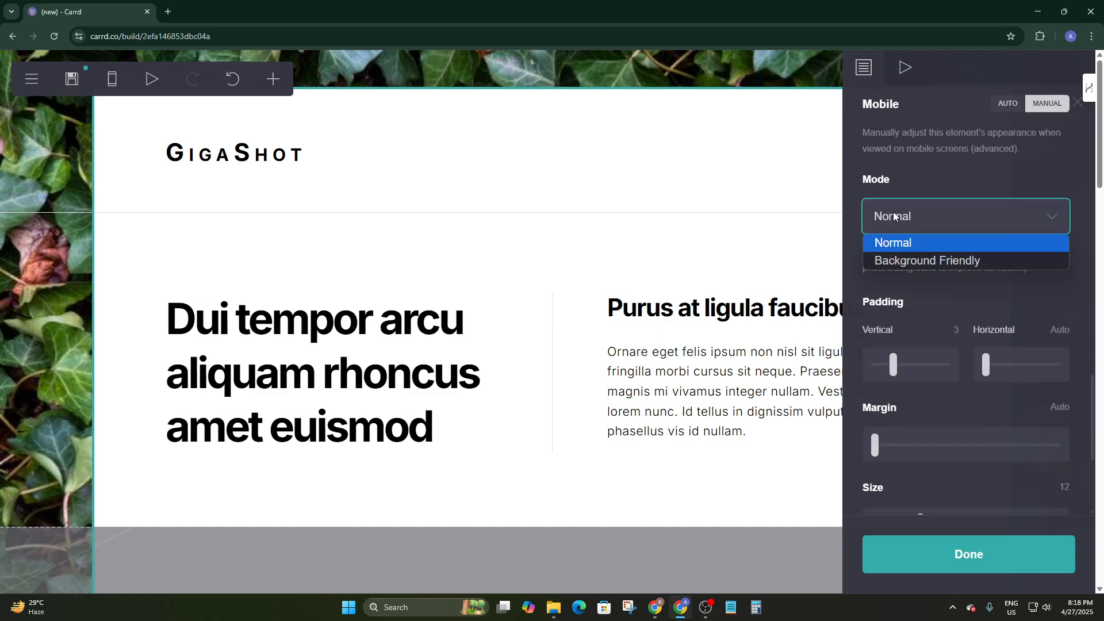
pyautogui.click(954, 261)
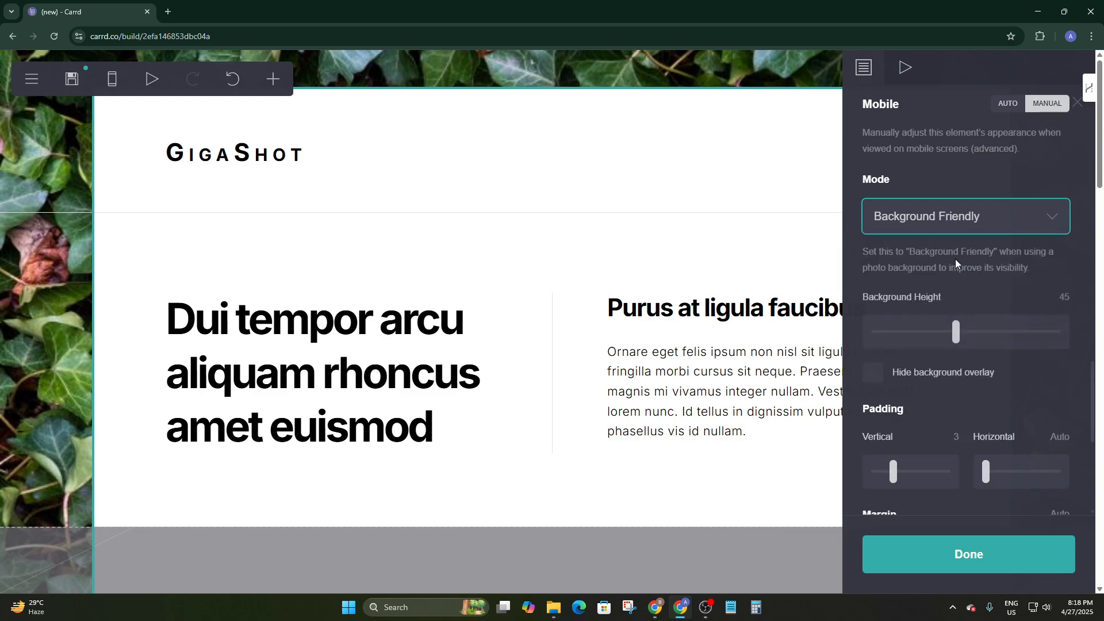
pyautogui.moveTo(957, 331); pyautogui.dragTo(968, 330)
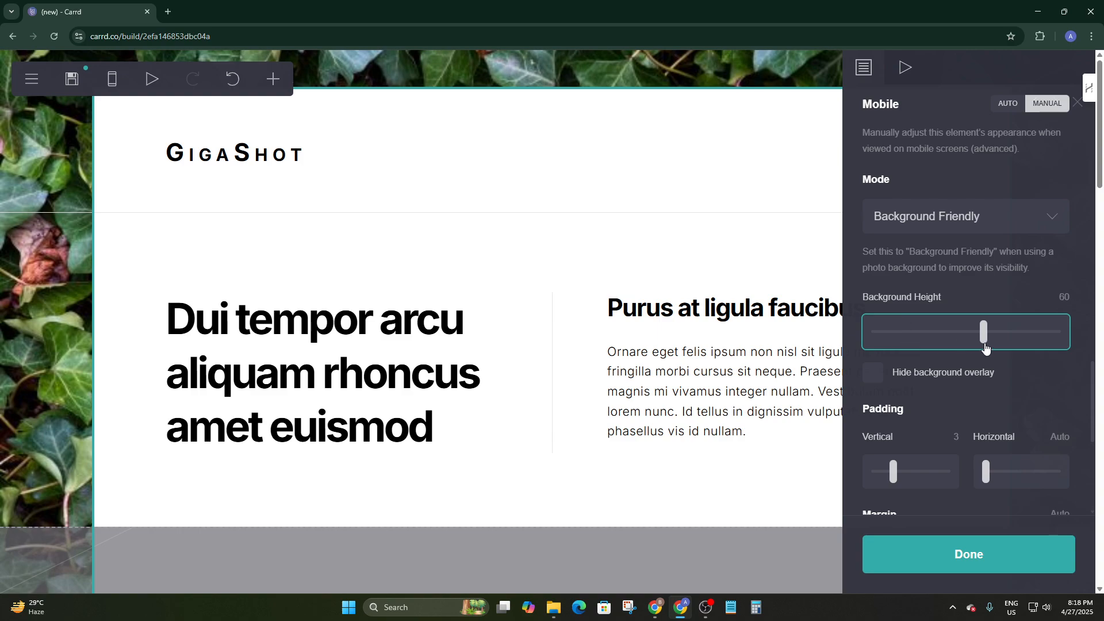
pyautogui.click(998, 556)
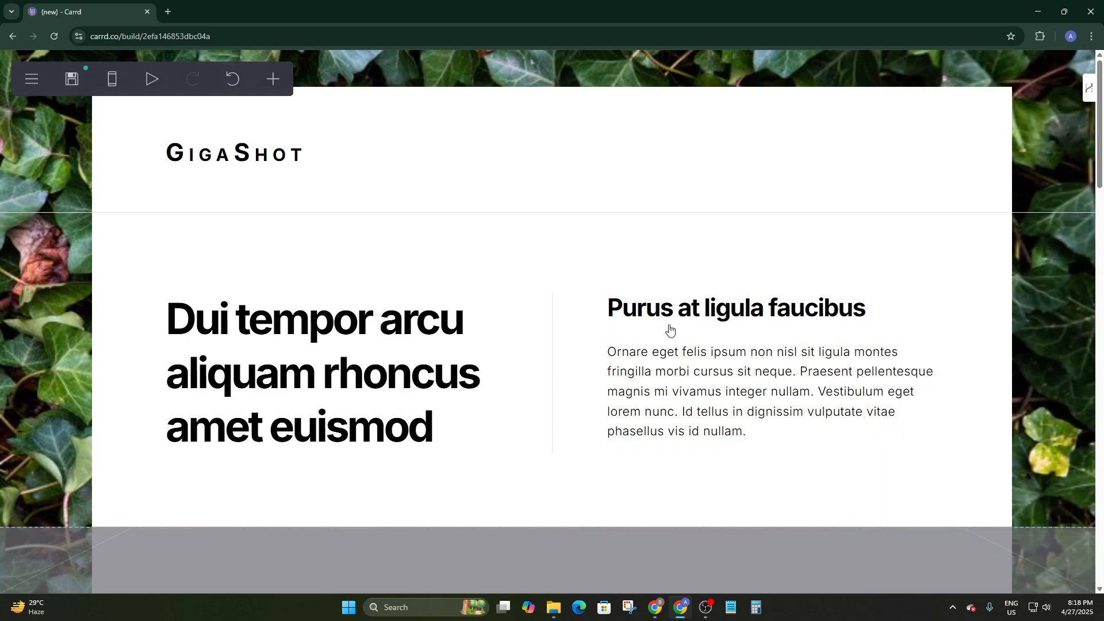
# Try the Columns type on the "Nec nulla turpis elit" banner container and return it to Default.
pyautogui.scroll(-3, 632, 316)
pyautogui.scroll(-15, 806, 318)
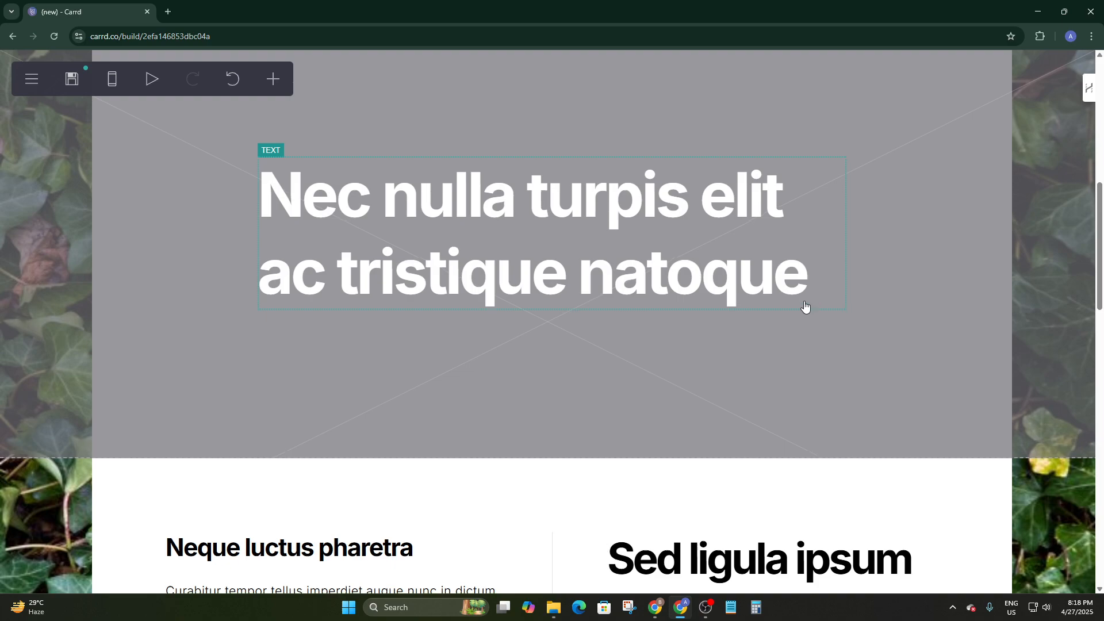
pyautogui.scroll(7, 776, 299)
pyautogui.scroll(12, 775, 294)
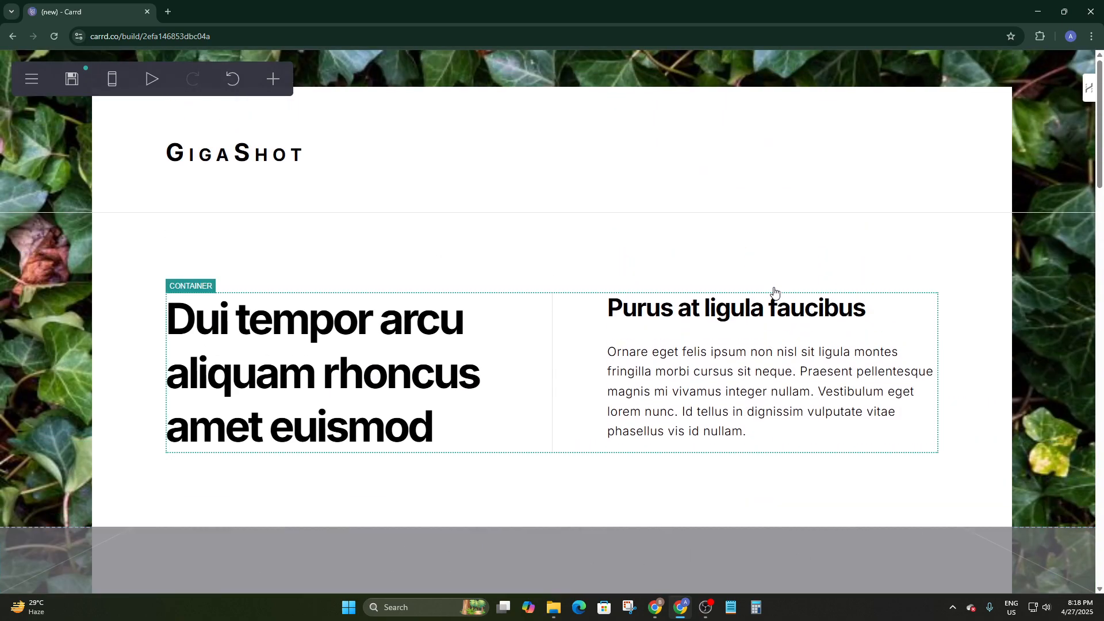
pyautogui.scroll(-5, 769, 352)
pyautogui.click(770, 352)
pyautogui.scroll(-5, 754, 322)
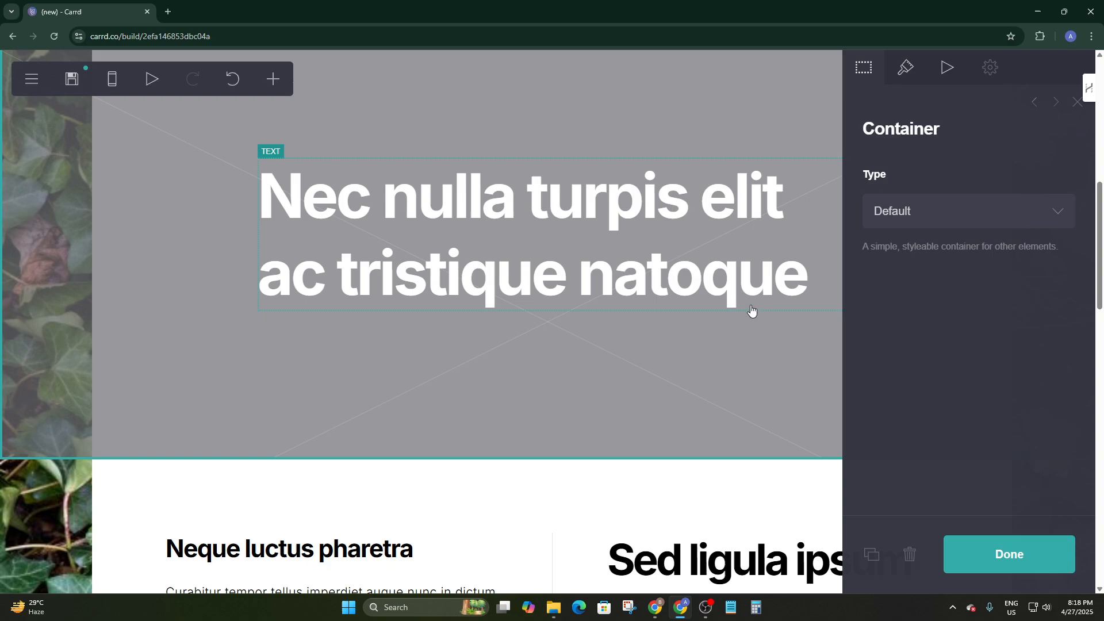
pyautogui.click(772, 345)
pyautogui.click(788, 372)
pyautogui.click(904, 221)
pyautogui.click(898, 255)
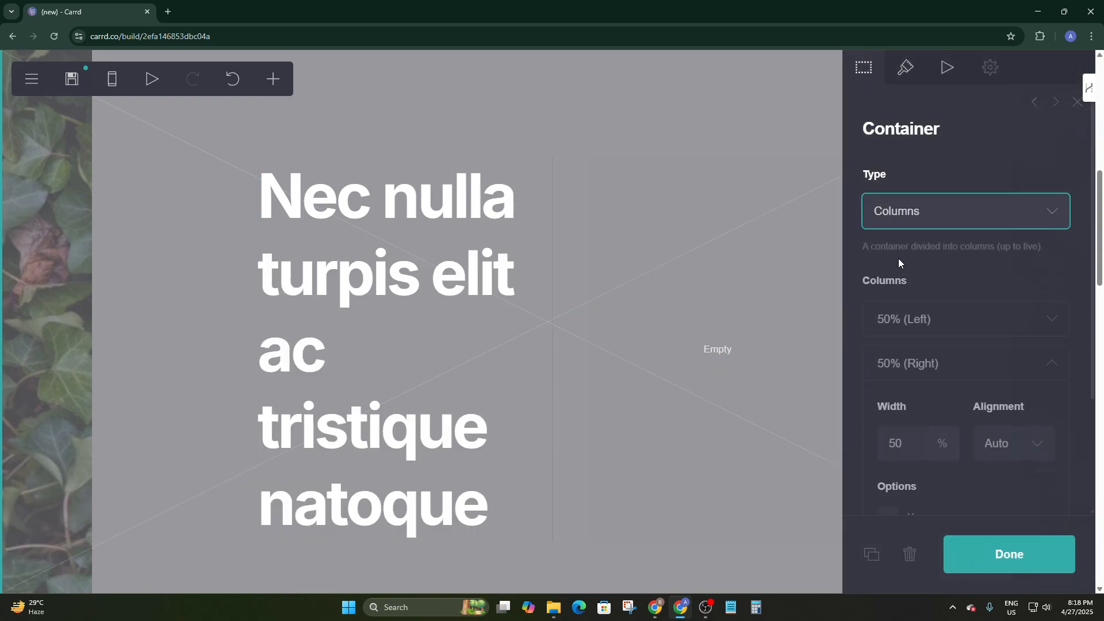
pyautogui.click(911, 223)
pyautogui.click(914, 254)
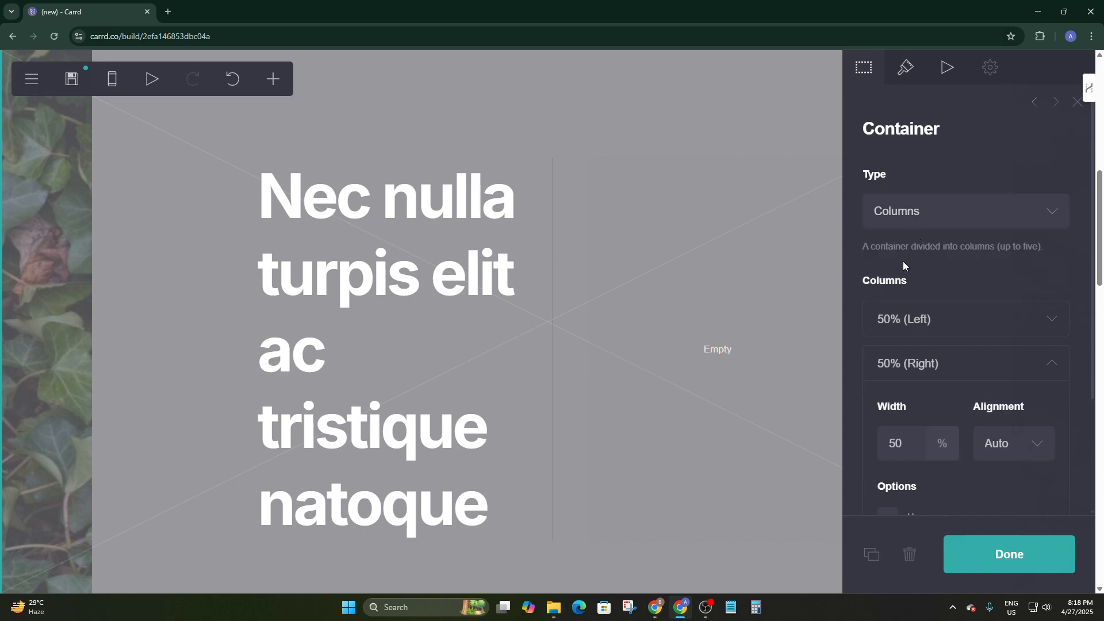
pyautogui.click(908, 219)
pyautogui.click(912, 240)
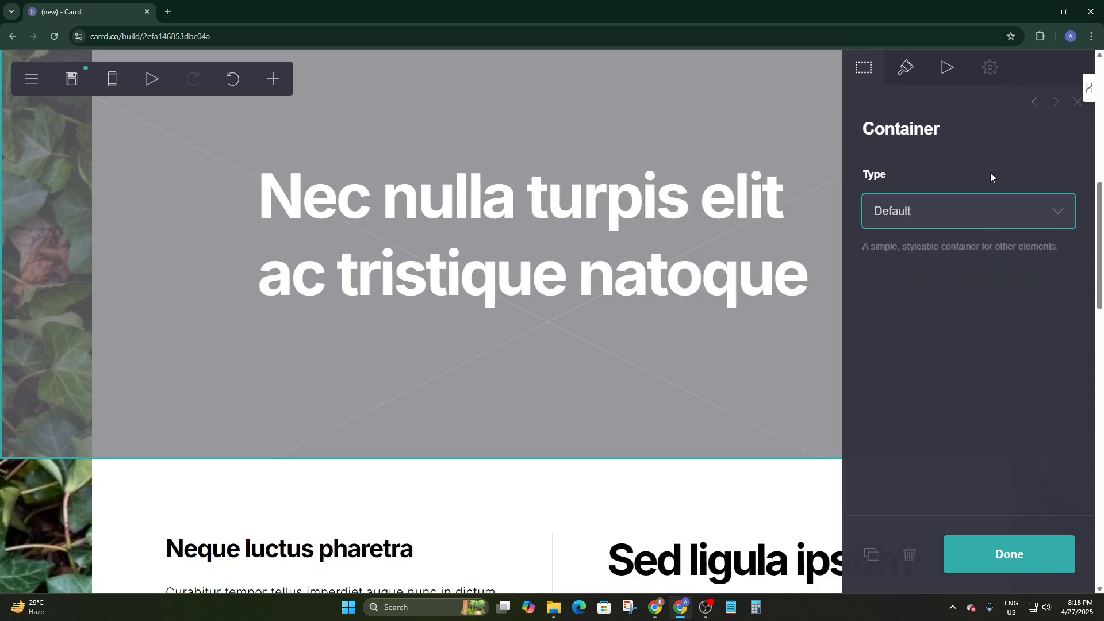
# Upload the Techzzz PNG from Downloads as the background image of the "Nec nulla turpis elit" banner container.
pyautogui.click(907, 68)
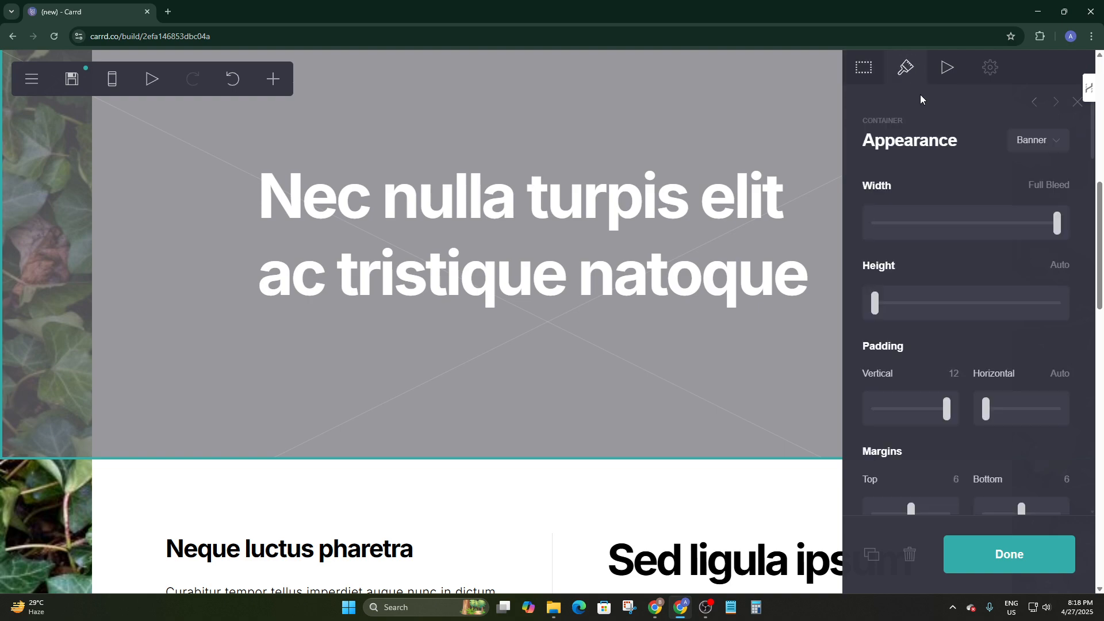
pyautogui.scroll(-7, 943, 282)
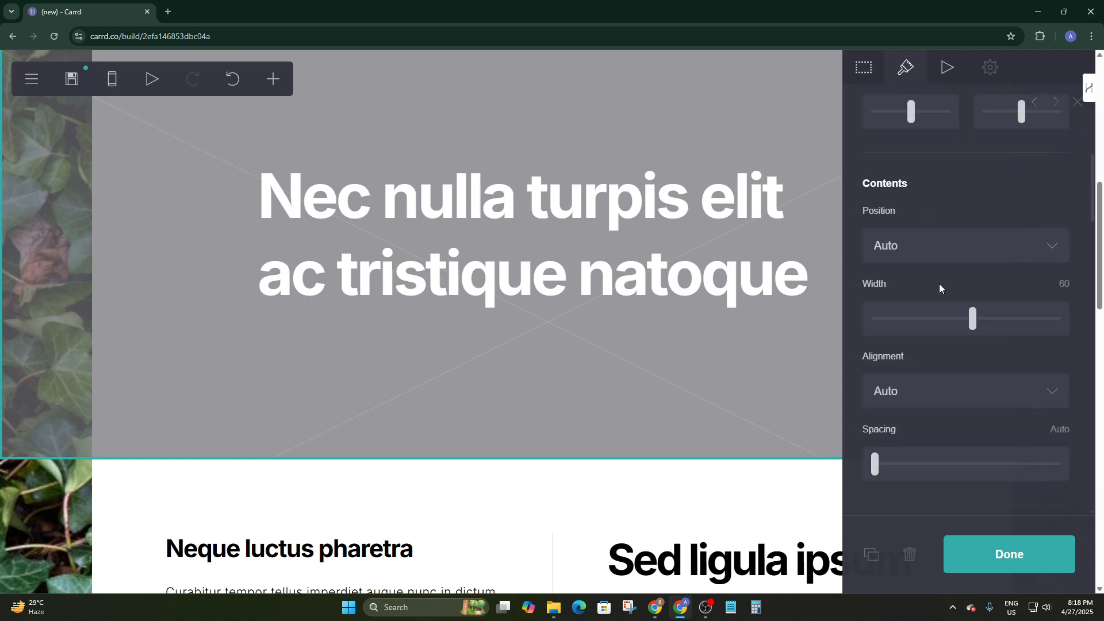
pyautogui.click(921, 240)
pyautogui.click(920, 236)
pyautogui.scroll(-4, 914, 218)
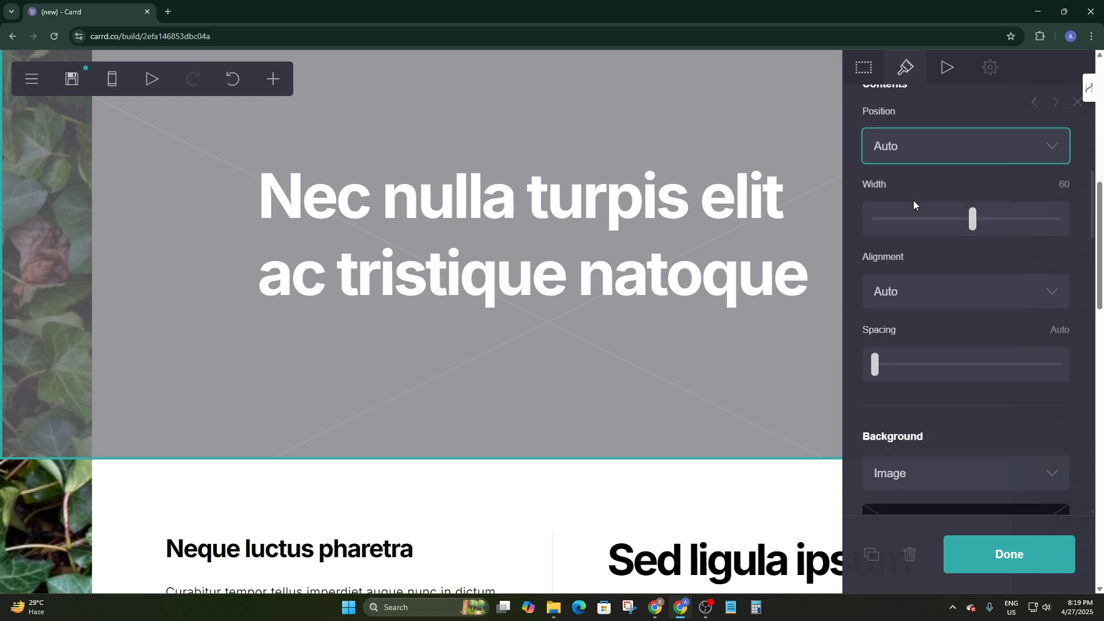
pyautogui.scroll(-2, 897, 258)
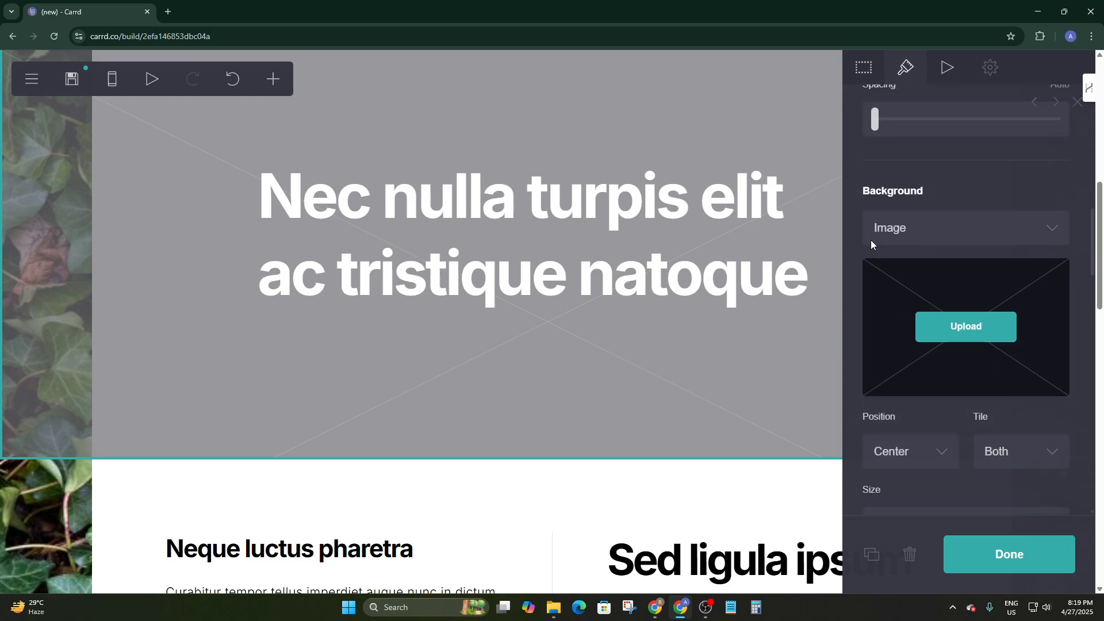
pyautogui.click(982, 326)
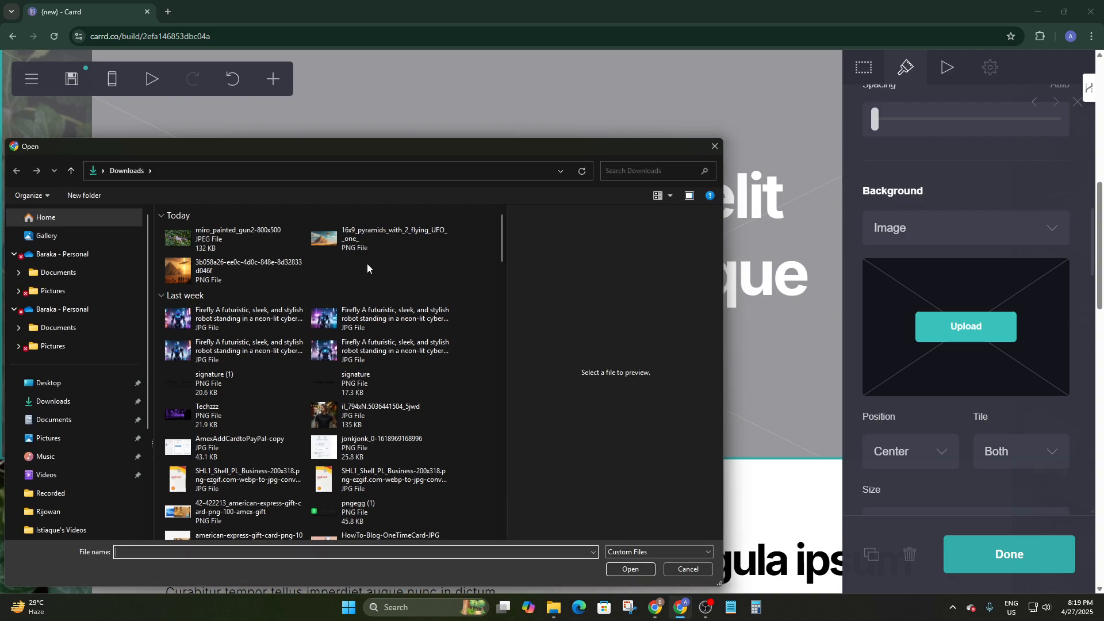
pyautogui.doubleClick(226, 416)
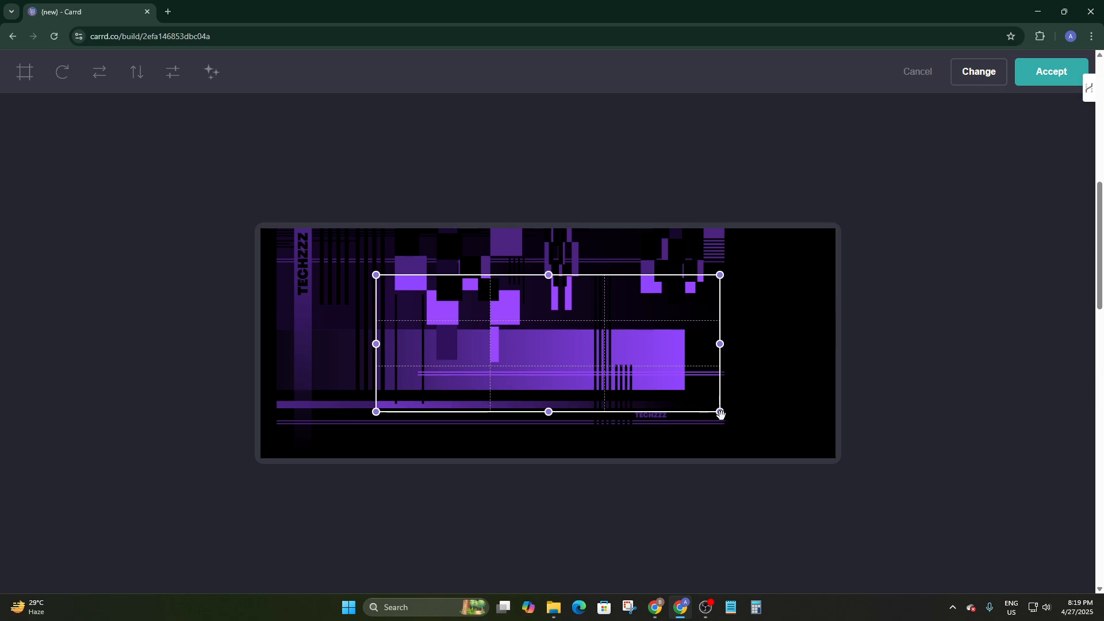
# Crop the banner image to the purple artwork, leaving out the black margins, accept it and check the banner on the page.
pyautogui.moveTo(721, 413); pyautogui.dragTo(728, 423)
pyautogui.moveTo(378, 277); pyautogui.dragTo(278, 228)
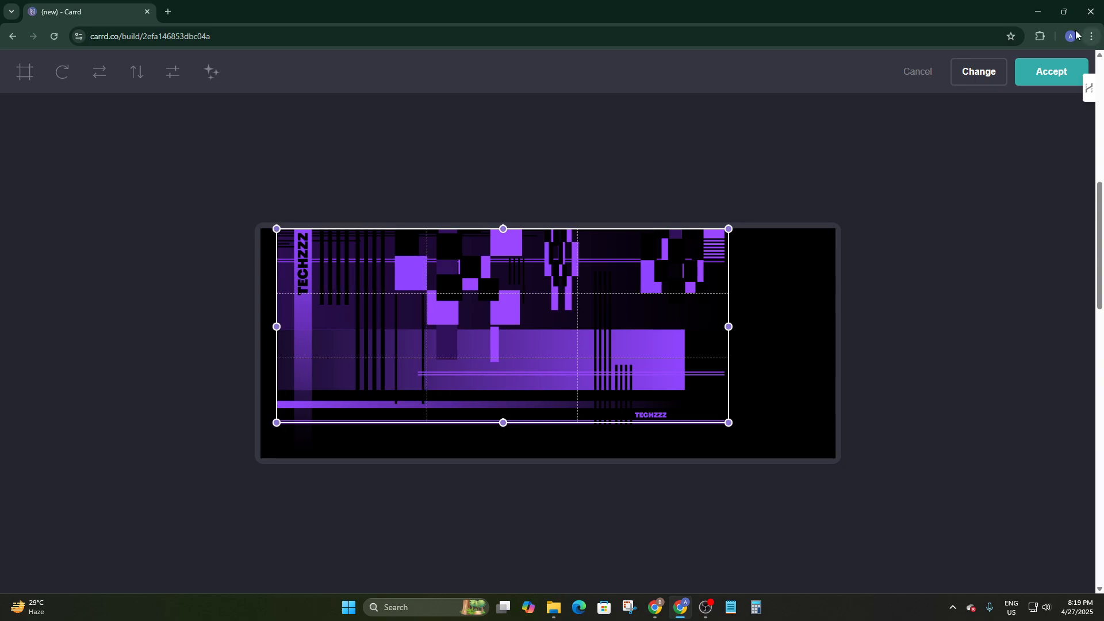
pyautogui.click(1052, 72)
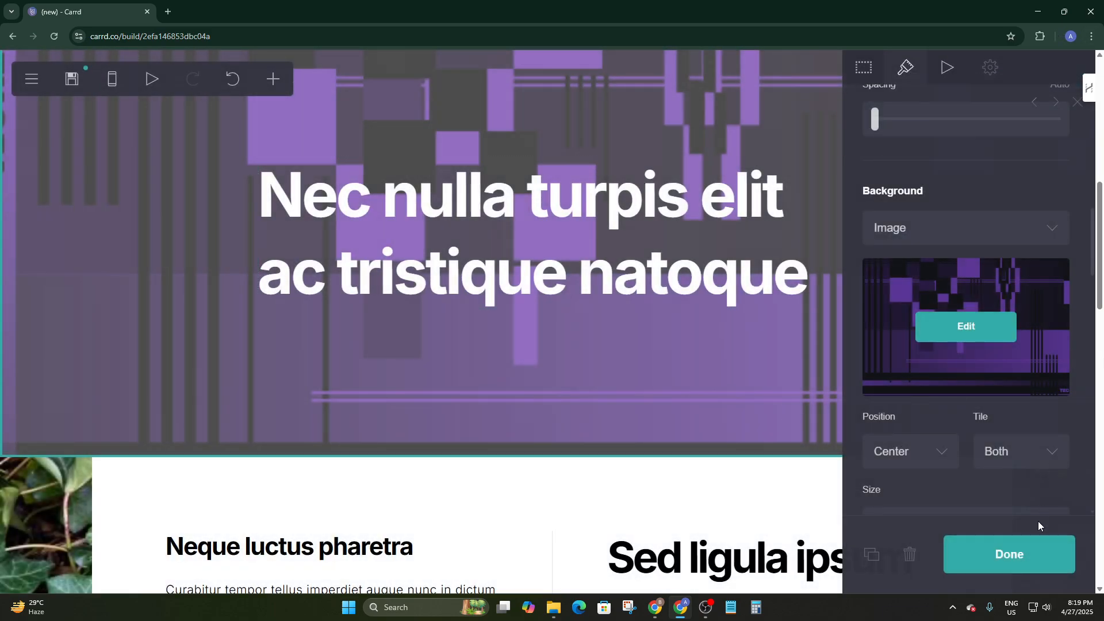
pyautogui.click(1022, 566)
pyautogui.scroll(5, 818, 379)
pyautogui.scroll(-7, 817, 374)
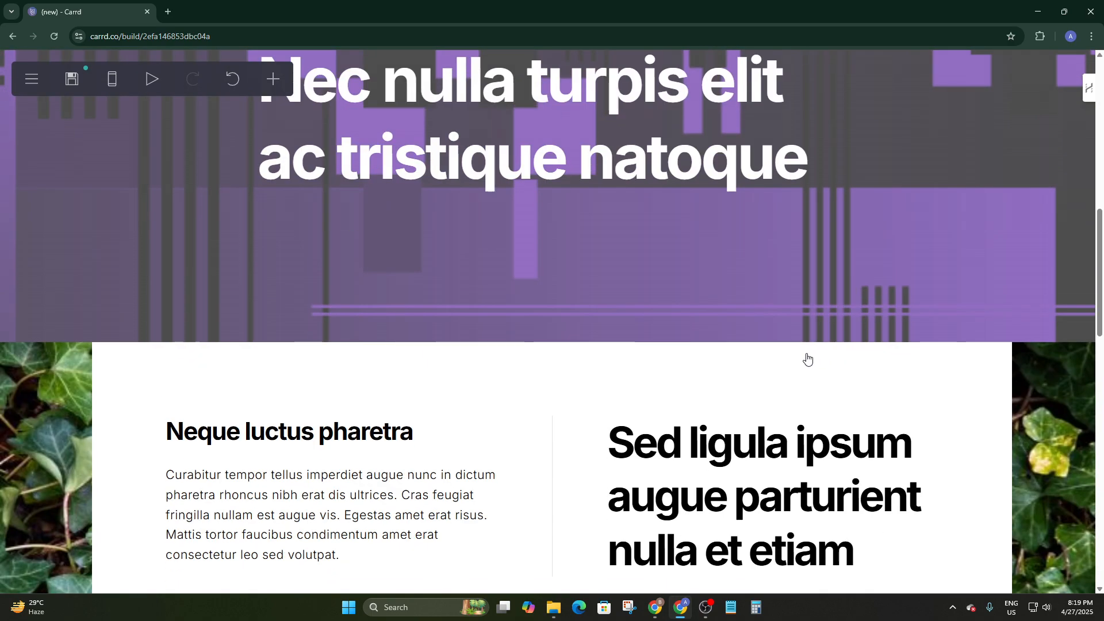
pyautogui.scroll(2, 808, 359)
# Reopen the banner image for editing, try its crop modes, view the adjustment and effect options, and cancel.
pyautogui.click(903, 360)
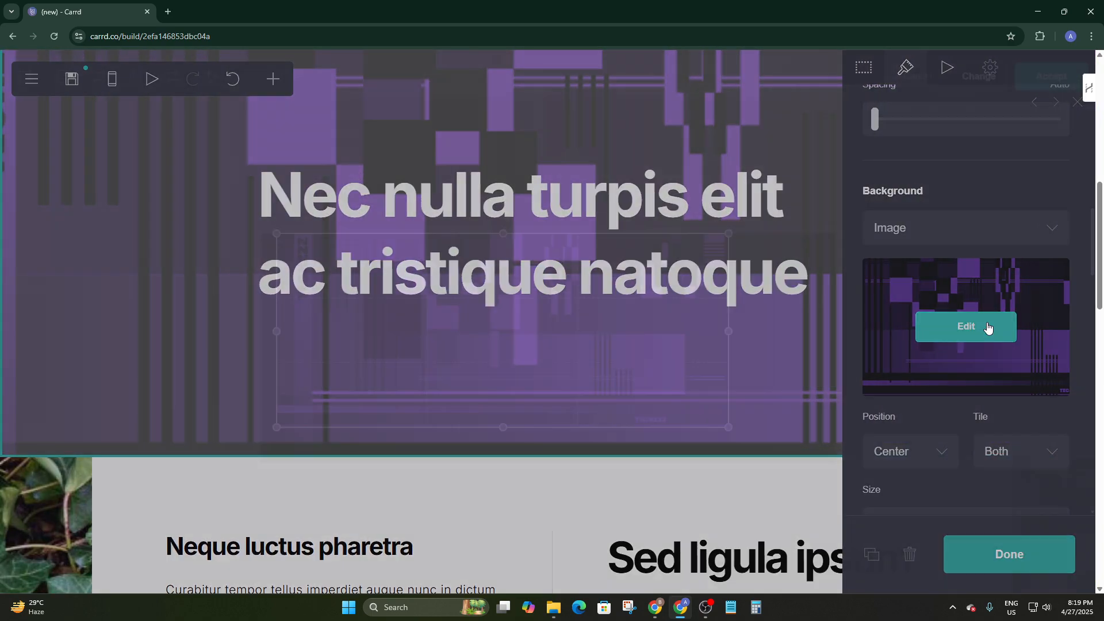
pyautogui.click(987, 327)
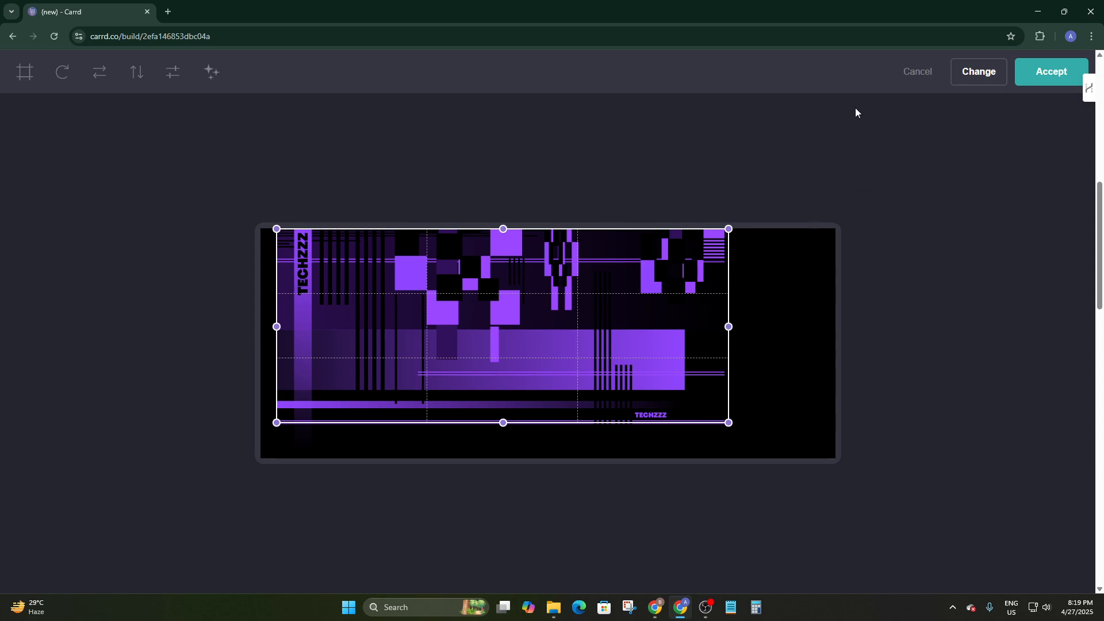
pyautogui.click(33, 75)
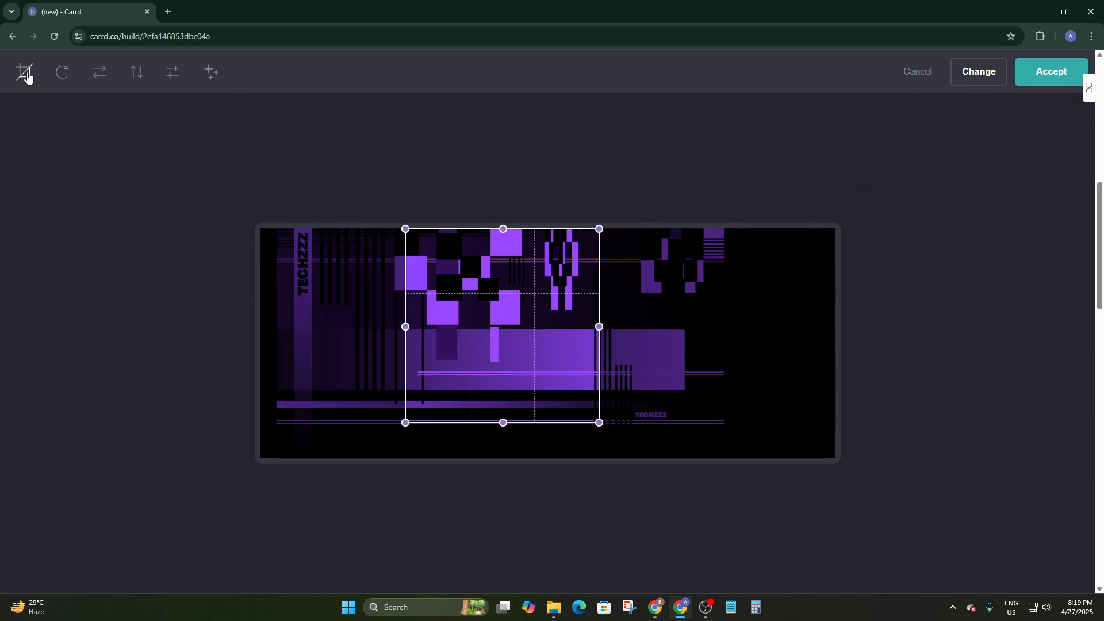
pyautogui.click(26, 73)
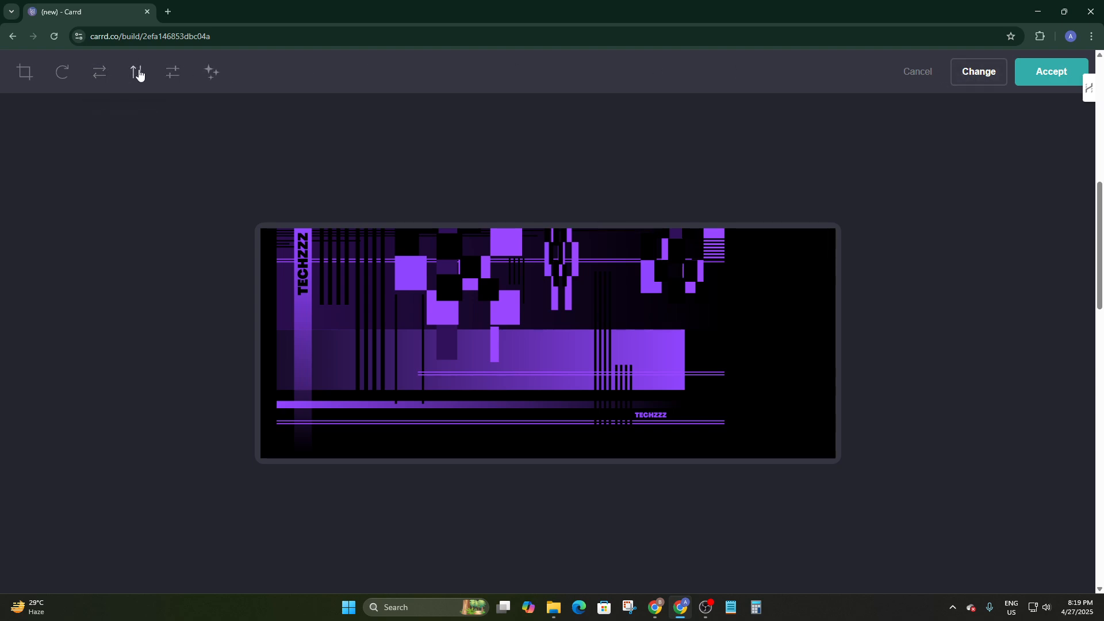
pyautogui.click(174, 73)
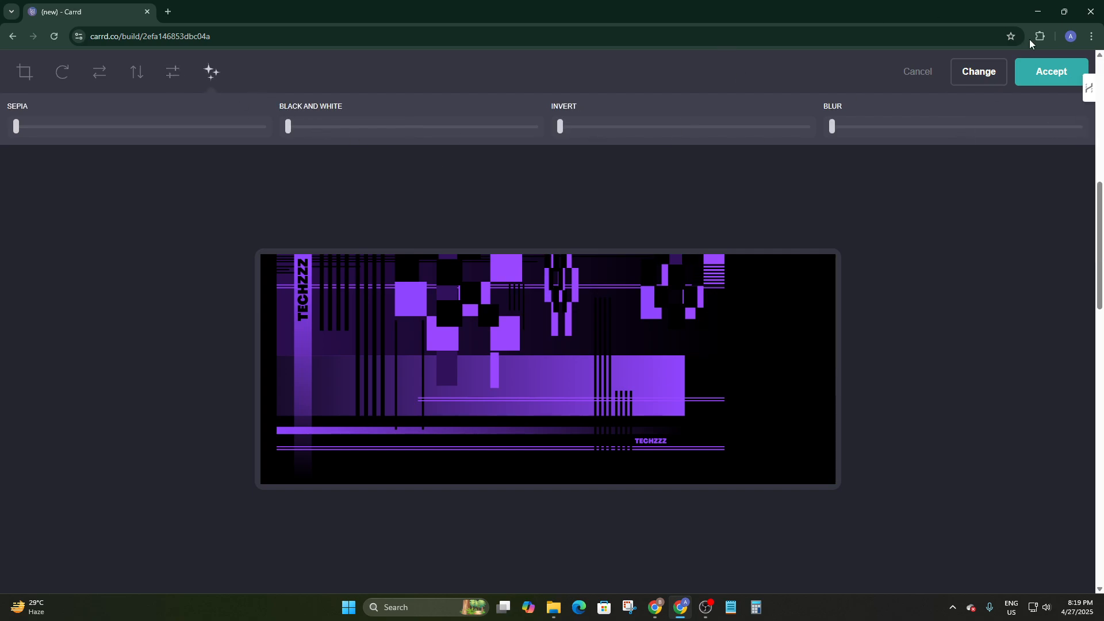
pyautogui.click(966, 78)
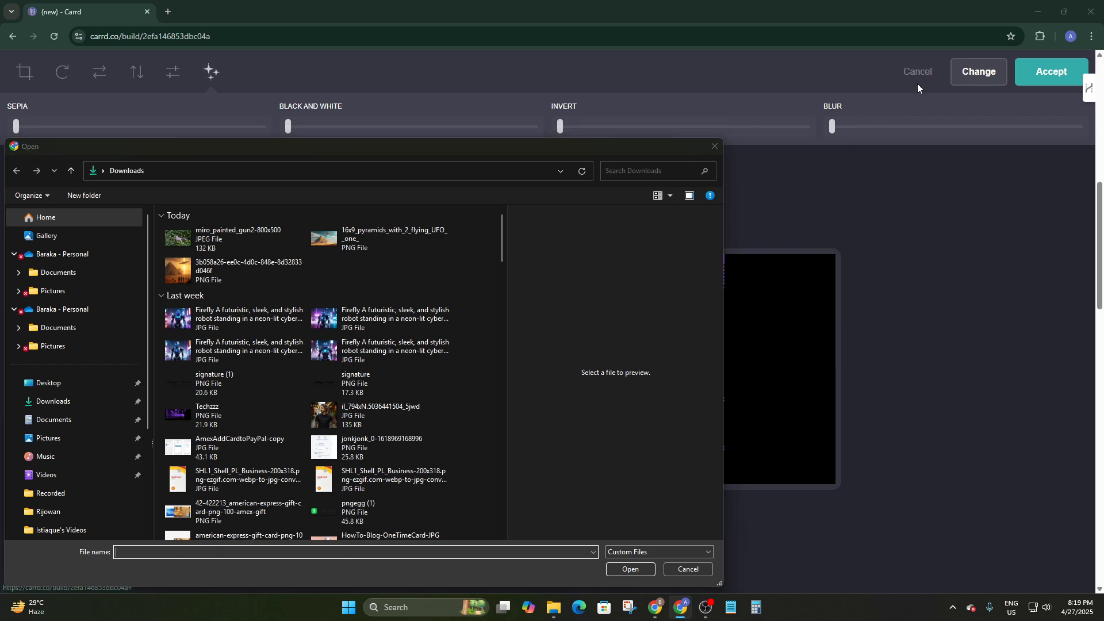
pyautogui.click(714, 146)
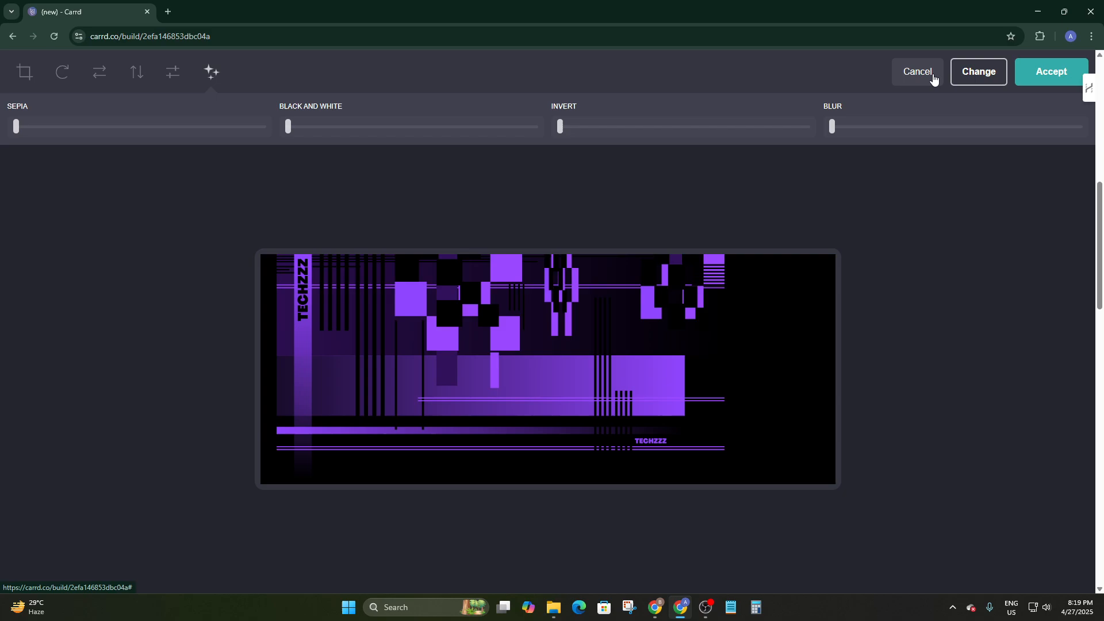
pyautogui.click(920, 72)
# Examine the banner container's remaining background settings and its overlay options.
pyautogui.scroll(-5, 854, 375)
pyautogui.scroll(-10, 751, 454)
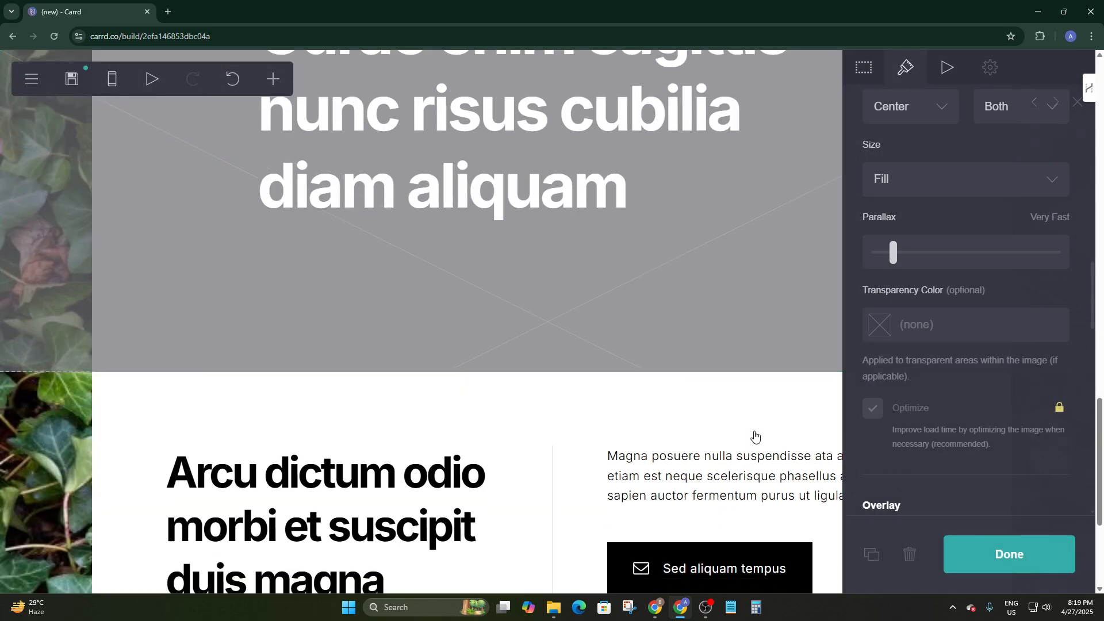
pyautogui.scroll(-4, 909, 451)
pyautogui.scroll(-2, 910, 437)
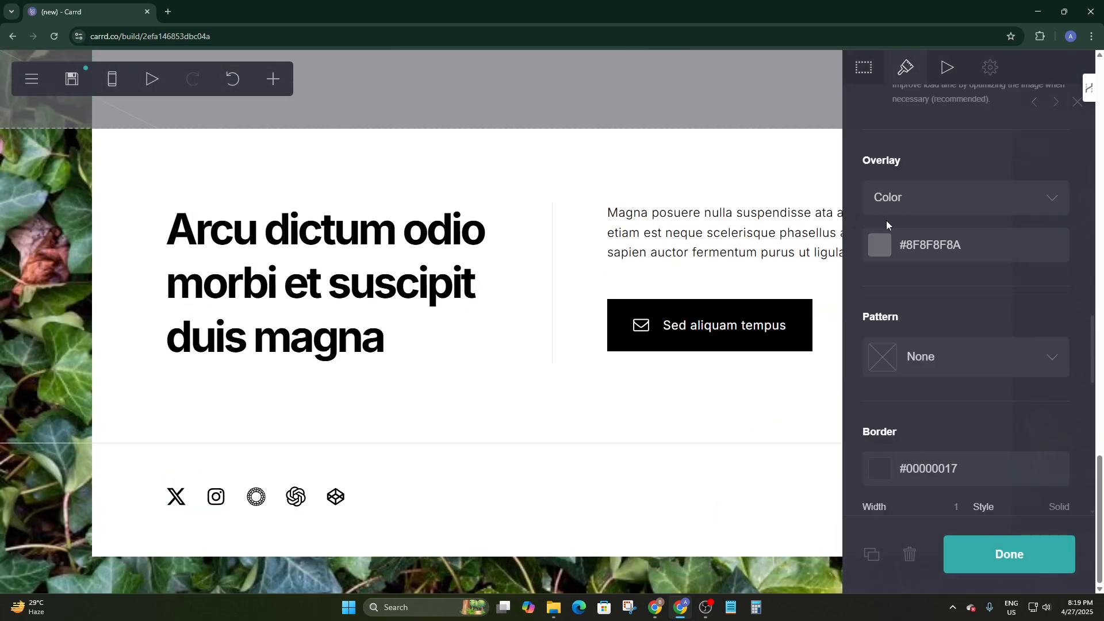
pyautogui.click(882, 198)
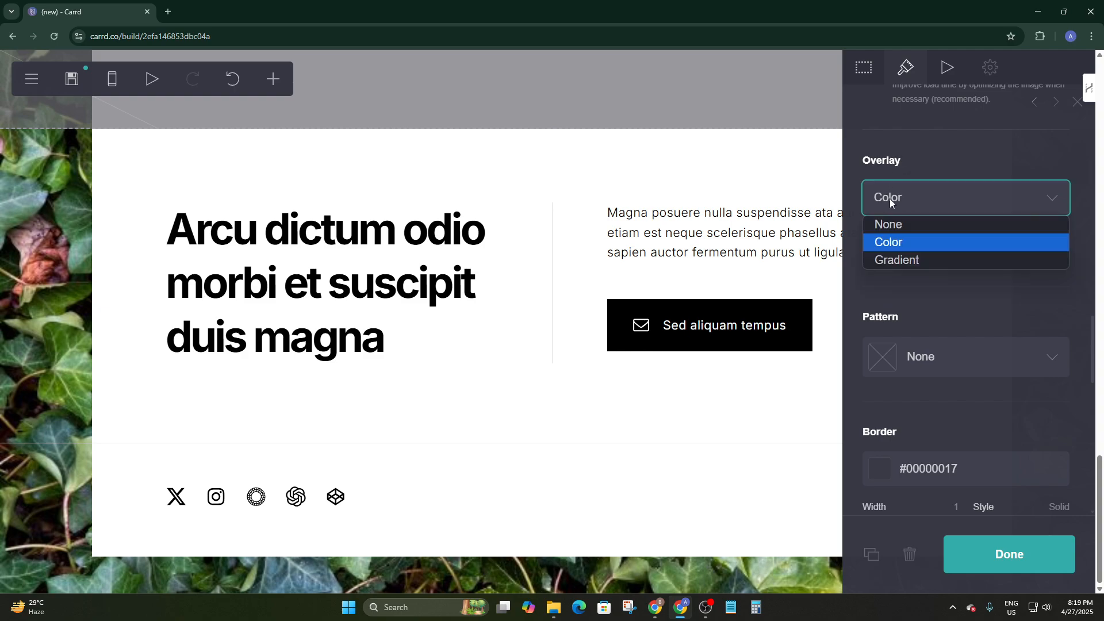
pyautogui.click(900, 316)
pyautogui.scroll(-1, 903, 302)
# Try the Checker pattern on the banner containers and check it behind the "Curae enim sagittis" text.
pyautogui.click(902, 303)
pyautogui.scroll(-5, 920, 334)
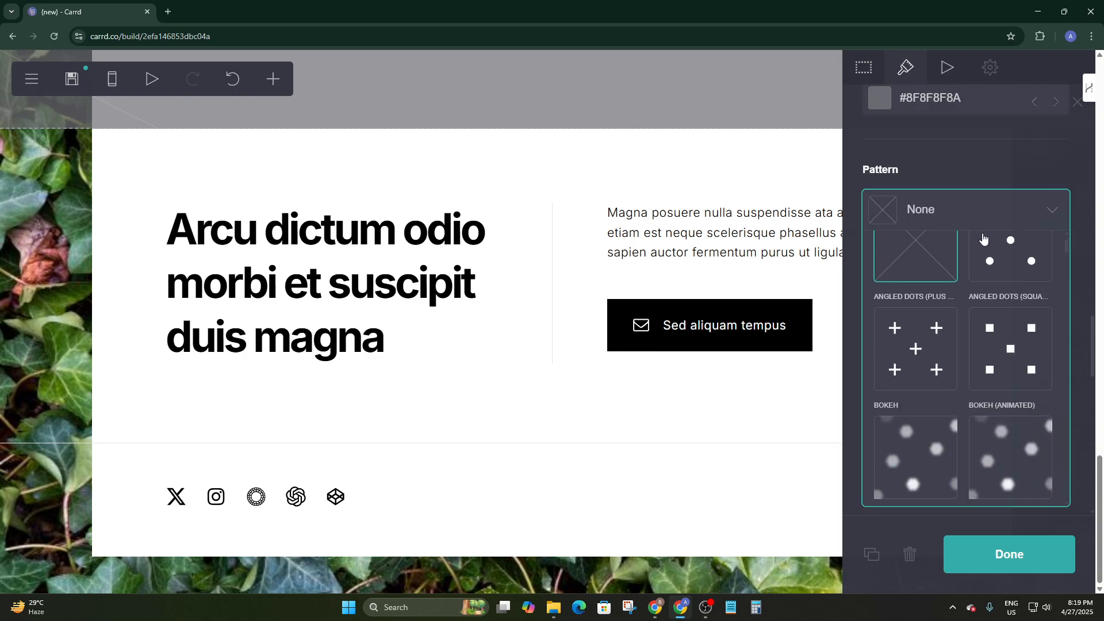
pyautogui.scroll(-4, 932, 364)
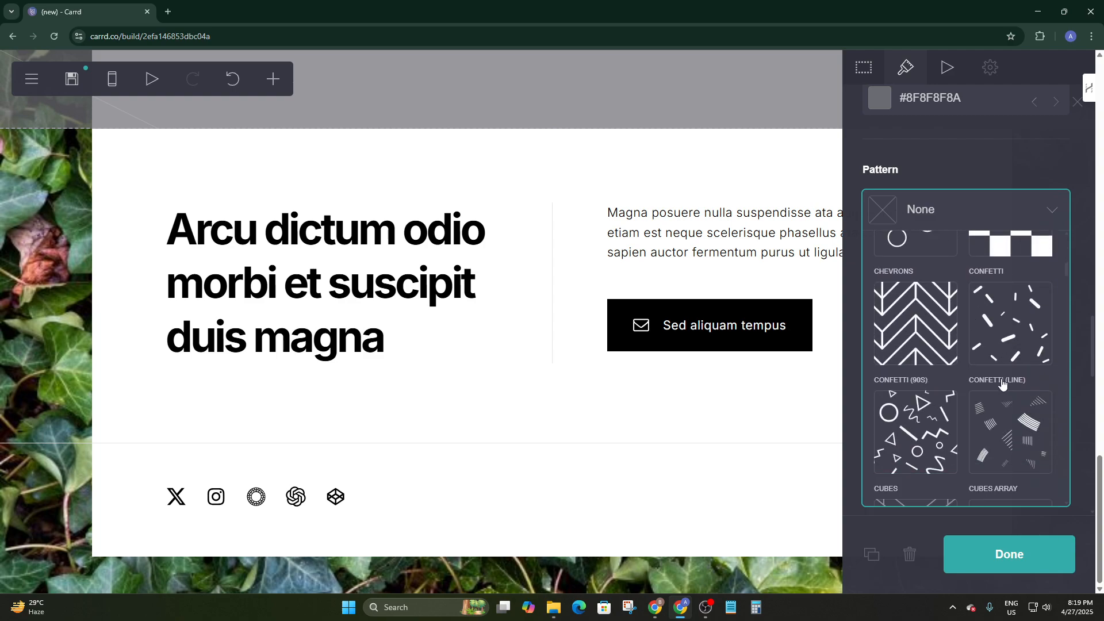
pyautogui.scroll(2, 978, 345)
pyautogui.click(1010, 299)
pyautogui.scroll(9, 625, 301)
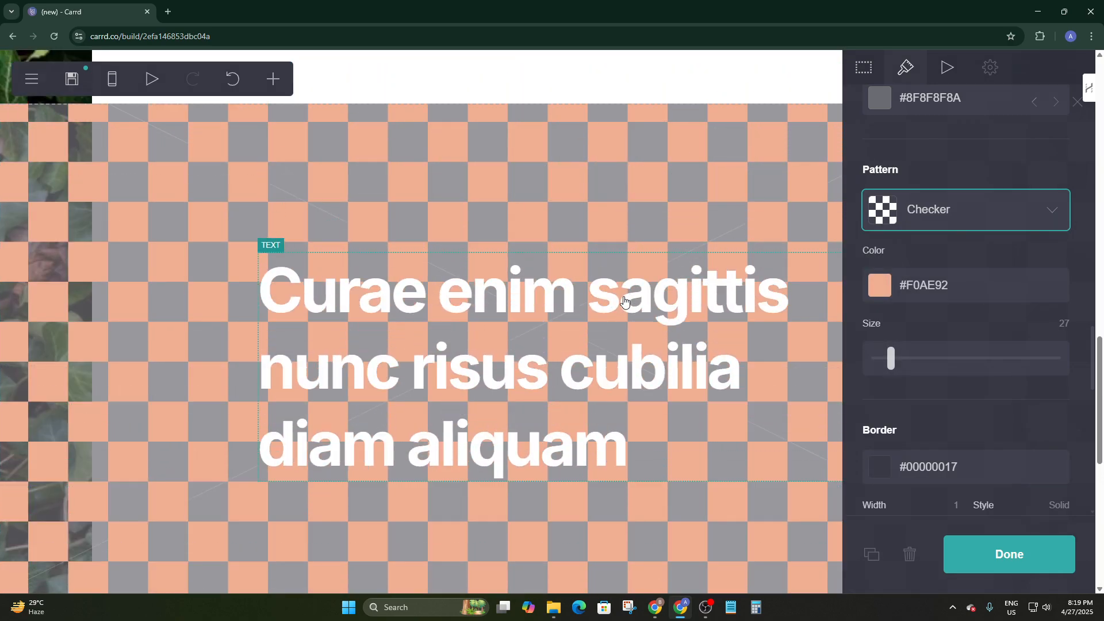
pyautogui.scroll(-5, 625, 300)
pyautogui.scroll(4, 625, 301)
pyautogui.scroll(-2, 650, 302)
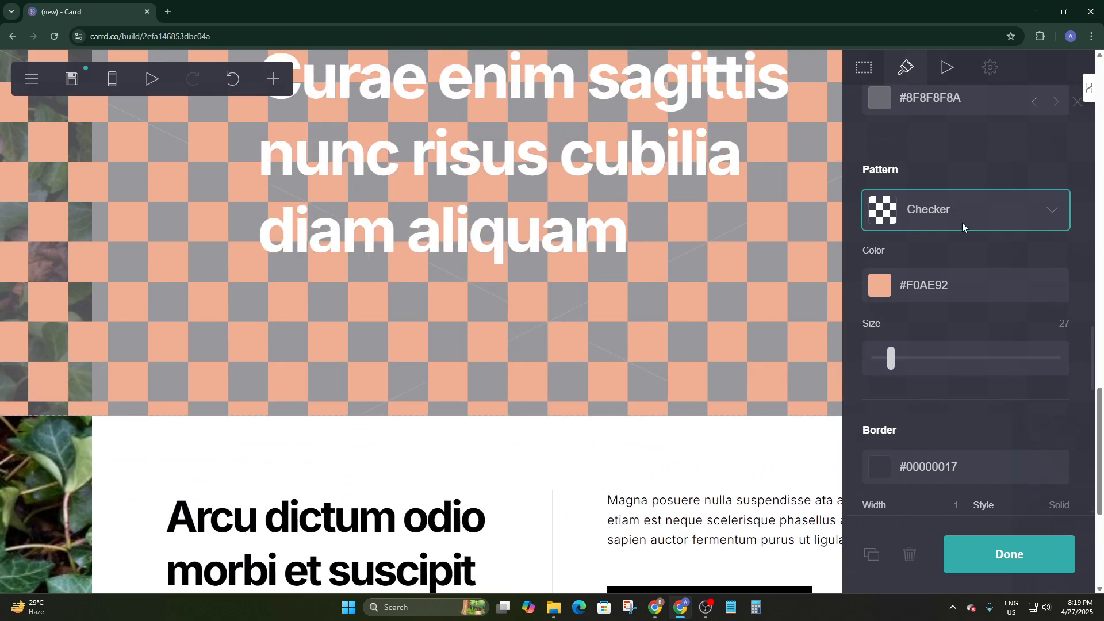
# Try the Bricks and Angled Dots (Circle) patterns on the banner containers and set the pattern back to None.
pyautogui.click(962, 224)
pyautogui.click(902, 273)
pyautogui.click(930, 219)
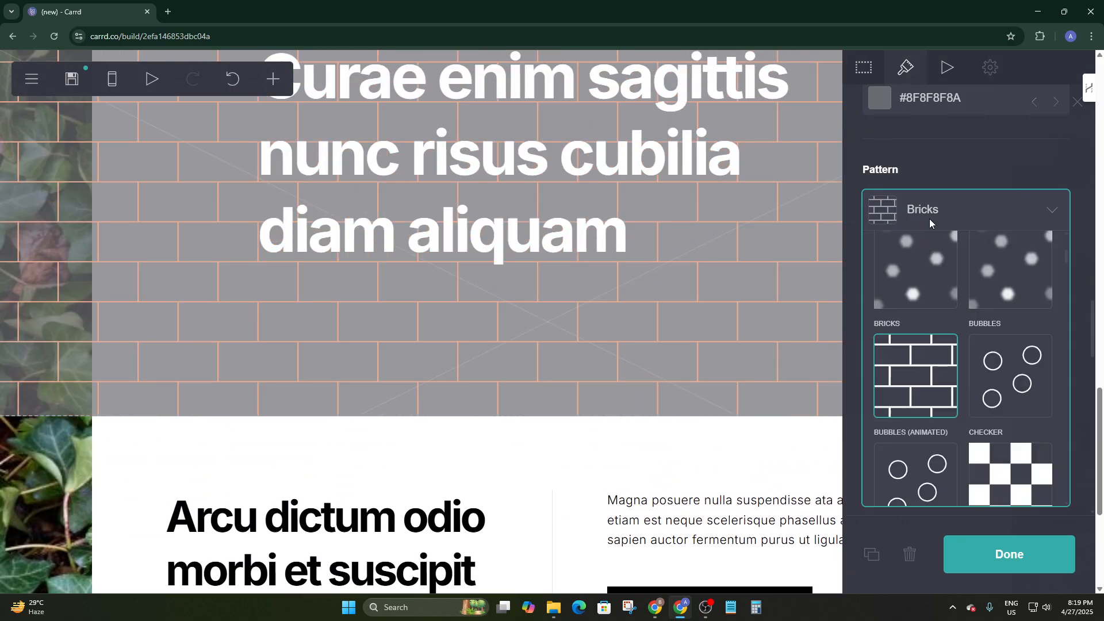
pyautogui.scroll(3, 943, 282)
pyautogui.scroll(2, 1009, 314)
pyautogui.click(1009, 335)
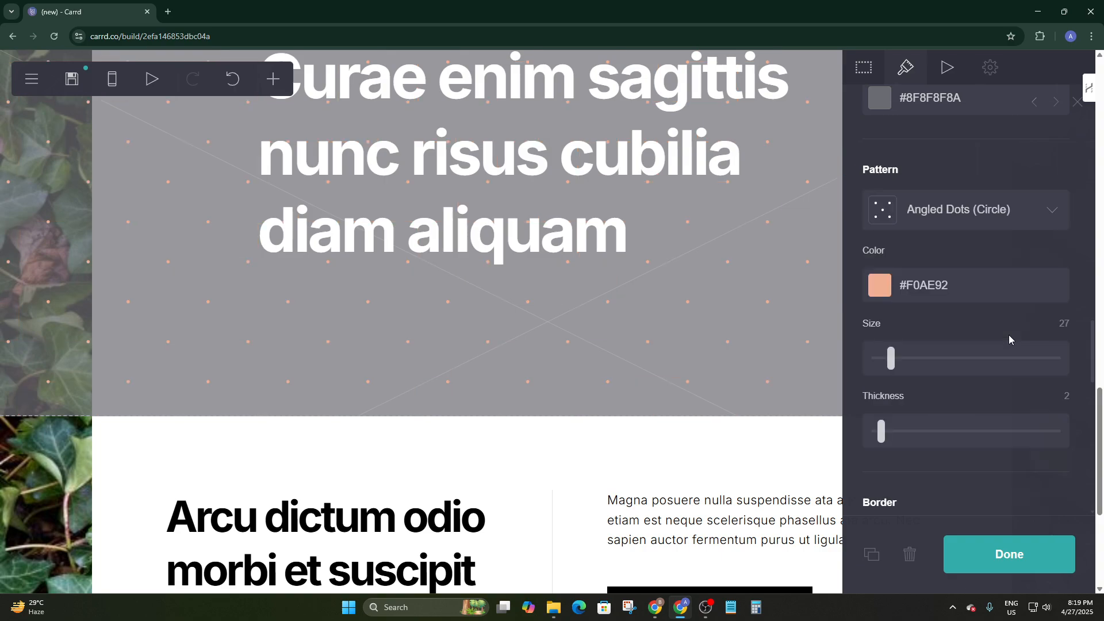
pyautogui.click(944, 224)
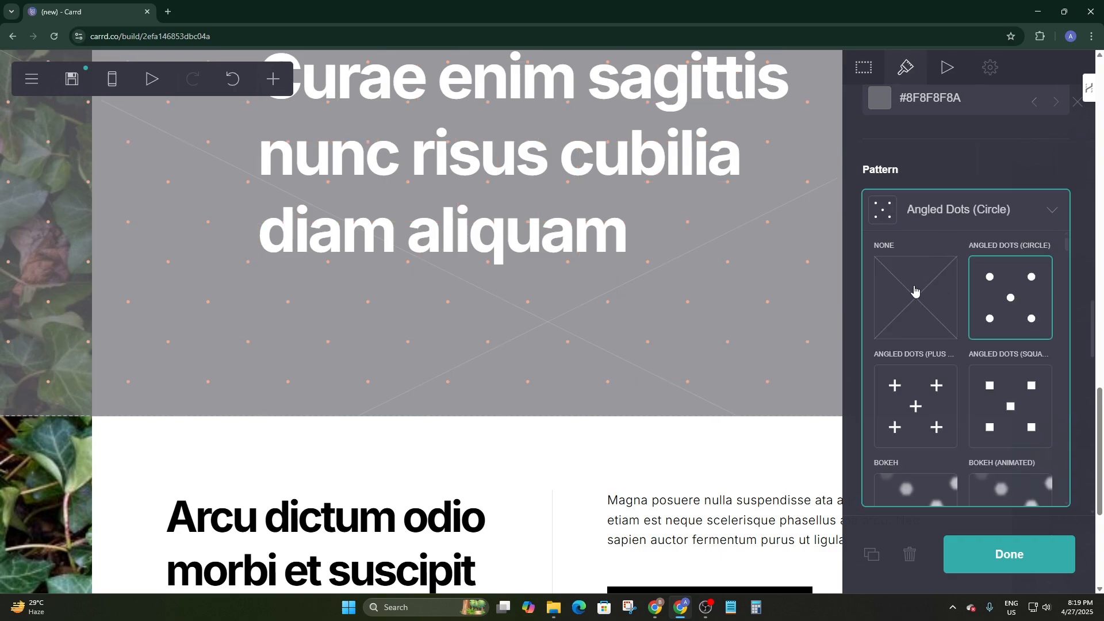
pyautogui.click(905, 293)
pyautogui.scroll(-3, 644, 355)
pyautogui.scroll(6, 644, 358)
pyautogui.scroll(-3, 644, 353)
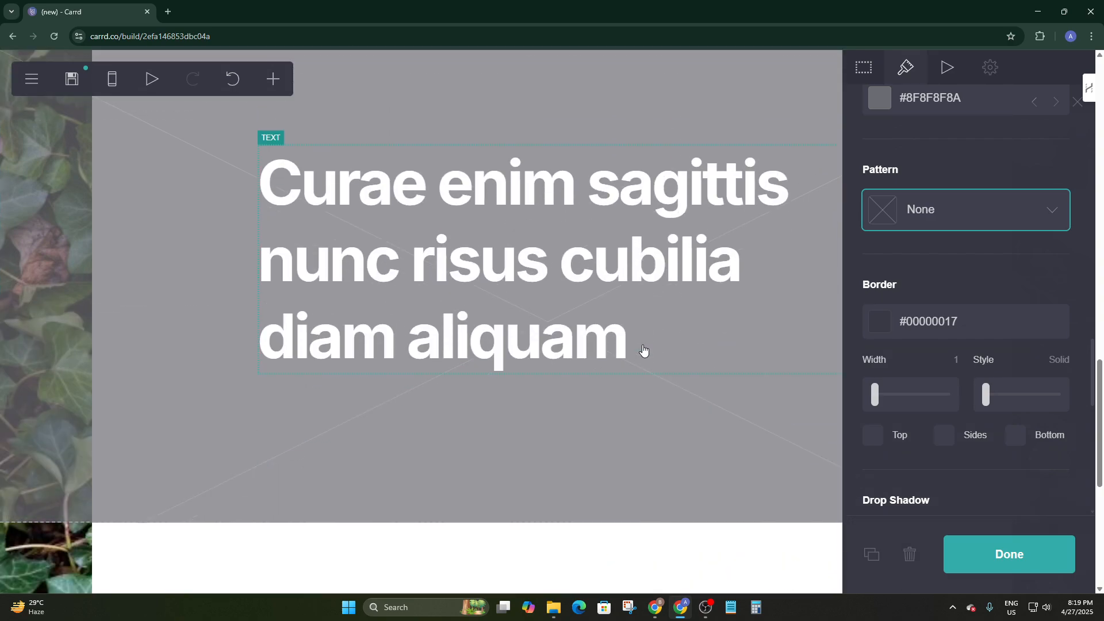
# Examine the type, URL and color settings of the X, Instagram and OpenAI icons in the footer.
pyautogui.scroll(1, 644, 351)
pyautogui.scroll(-3, 644, 350)
pyautogui.scroll(-3, 643, 351)
pyautogui.scroll(3, 503, 427)
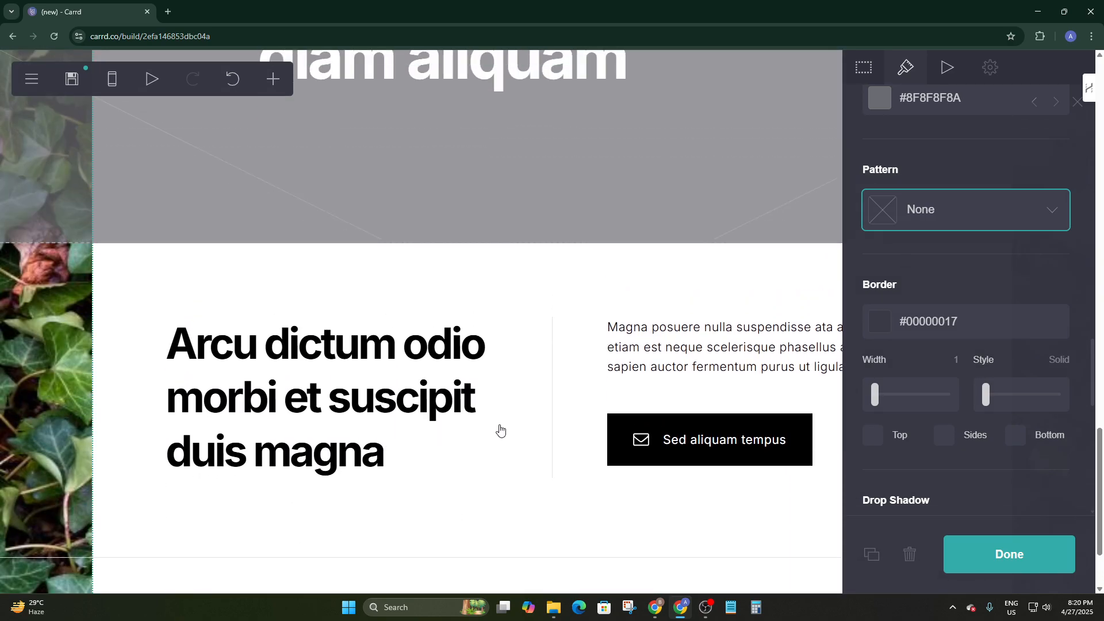
pyautogui.scroll(-3, 662, 472)
pyautogui.click(177, 498)
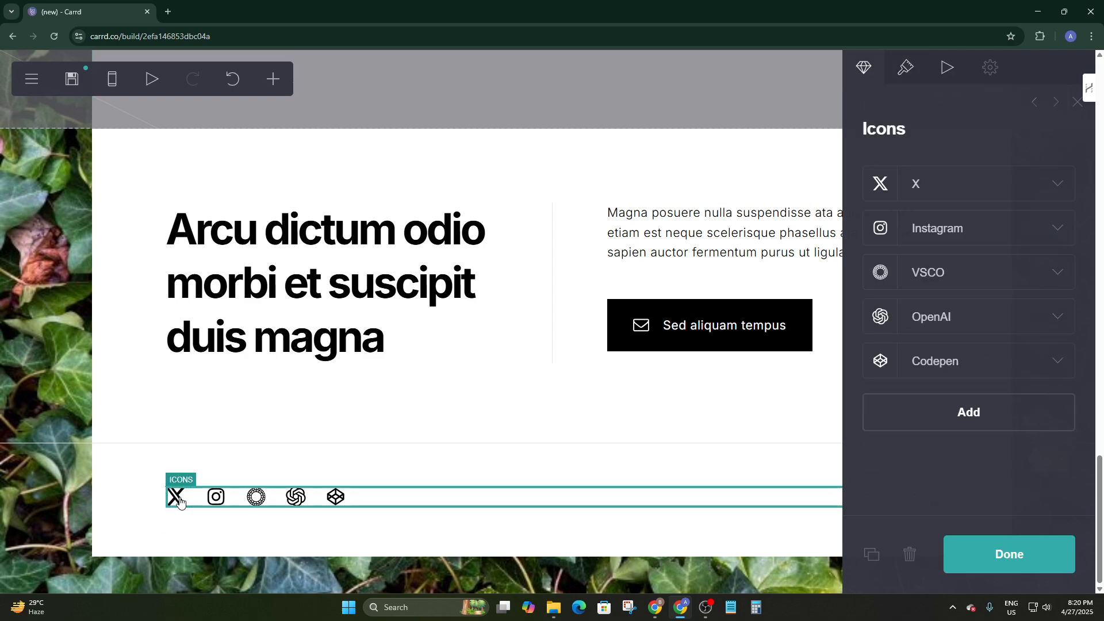
pyautogui.click(986, 185)
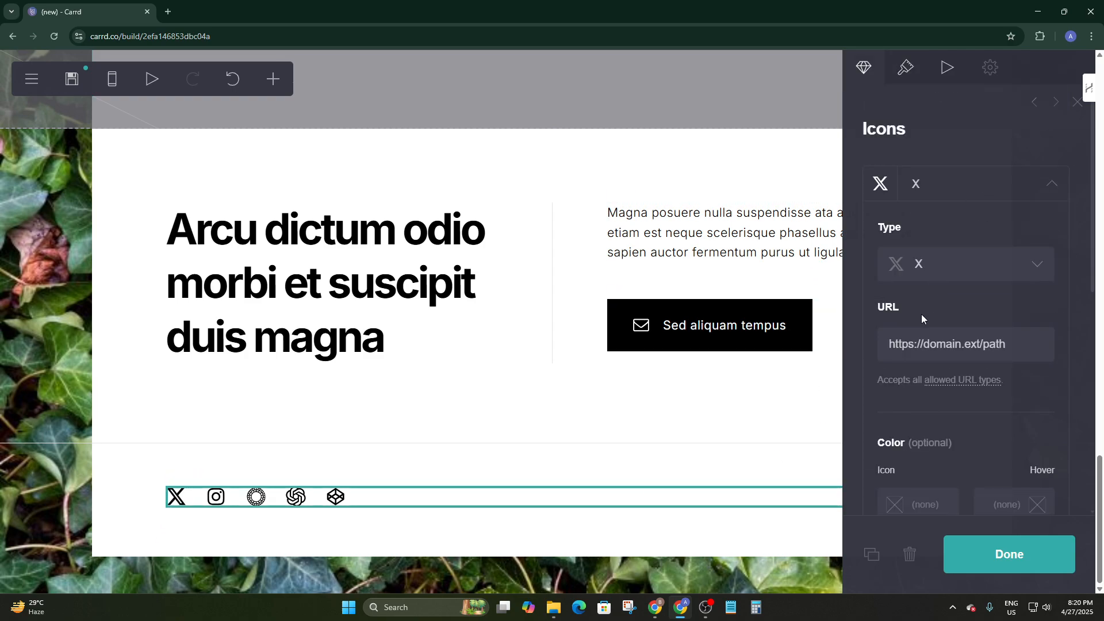
pyautogui.scroll(-2, 921, 314)
pyautogui.scroll(-4, 889, 293)
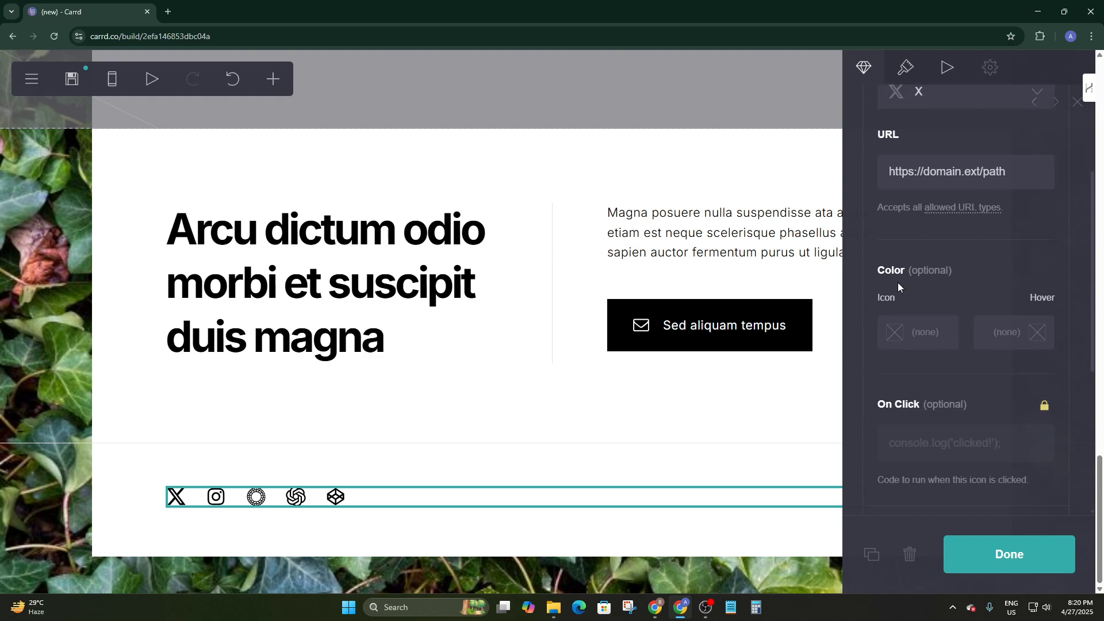
pyautogui.scroll(-5, 898, 287)
pyautogui.click(920, 280)
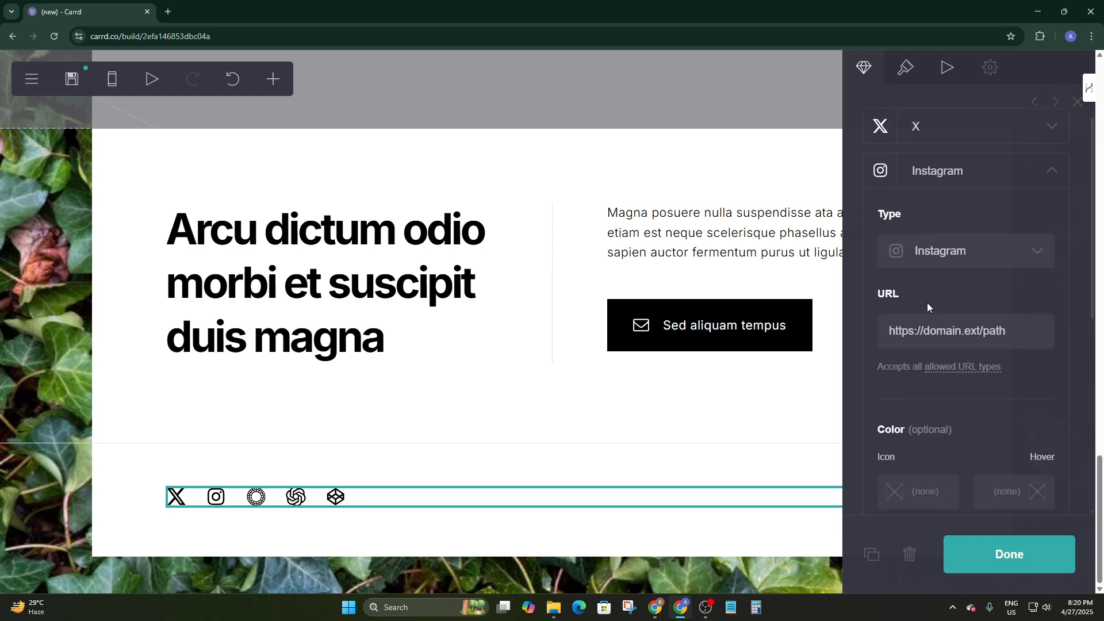
pyautogui.scroll(-6, 904, 336)
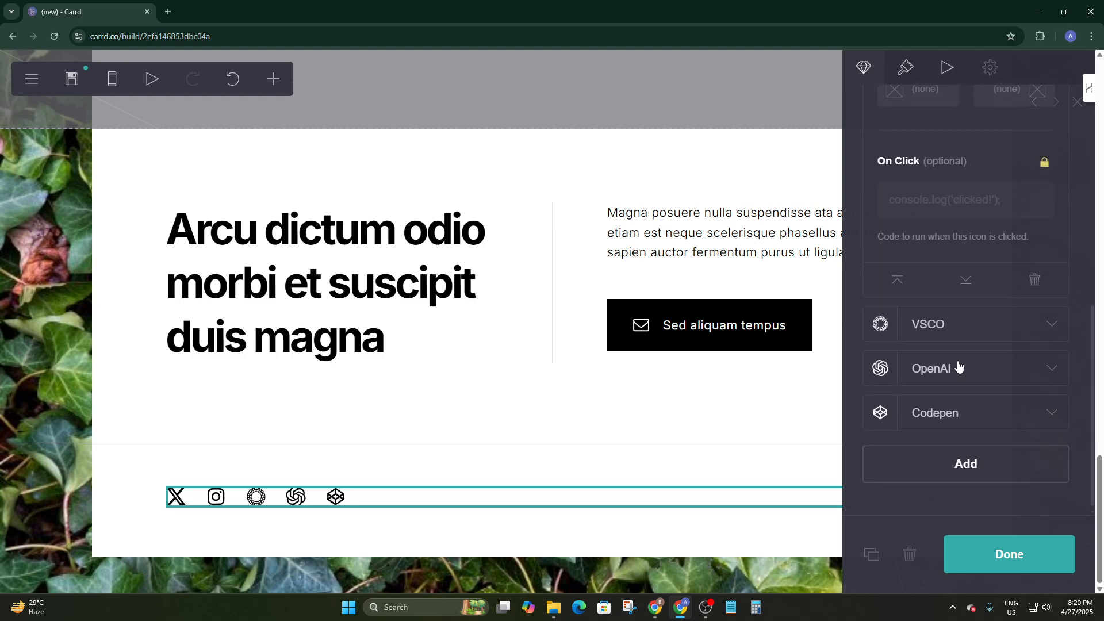
pyautogui.click(943, 352)
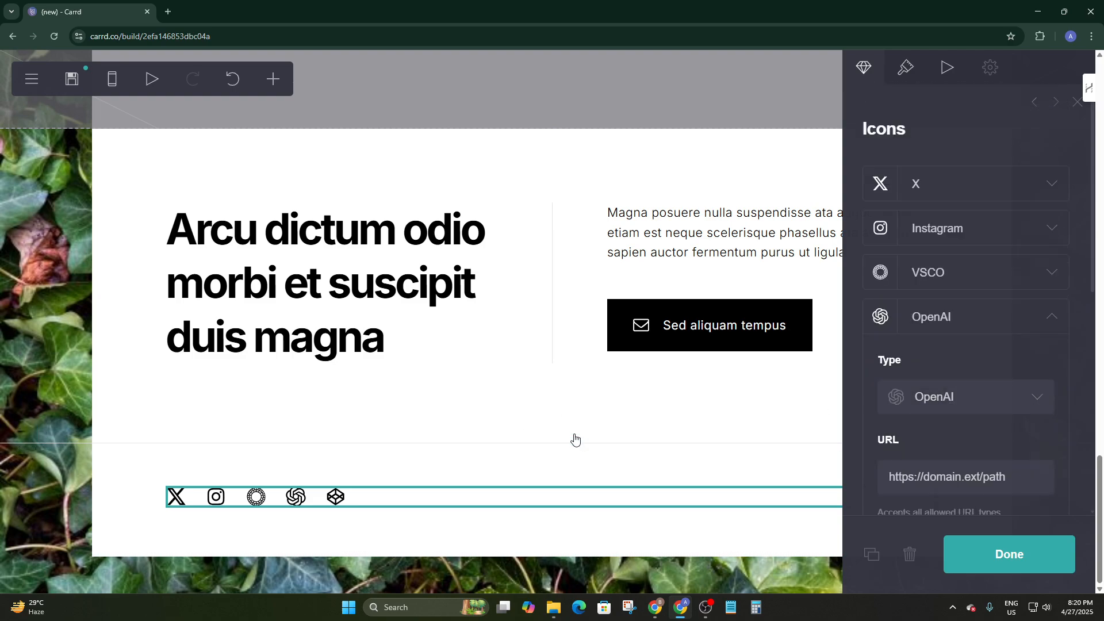
# Examine the label, icon and URL settings of the "Sed aliquam tempus" button.
pyautogui.scroll(5, 574, 439)
pyautogui.scroll(-3, 540, 433)
pyautogui.click(679, 438)
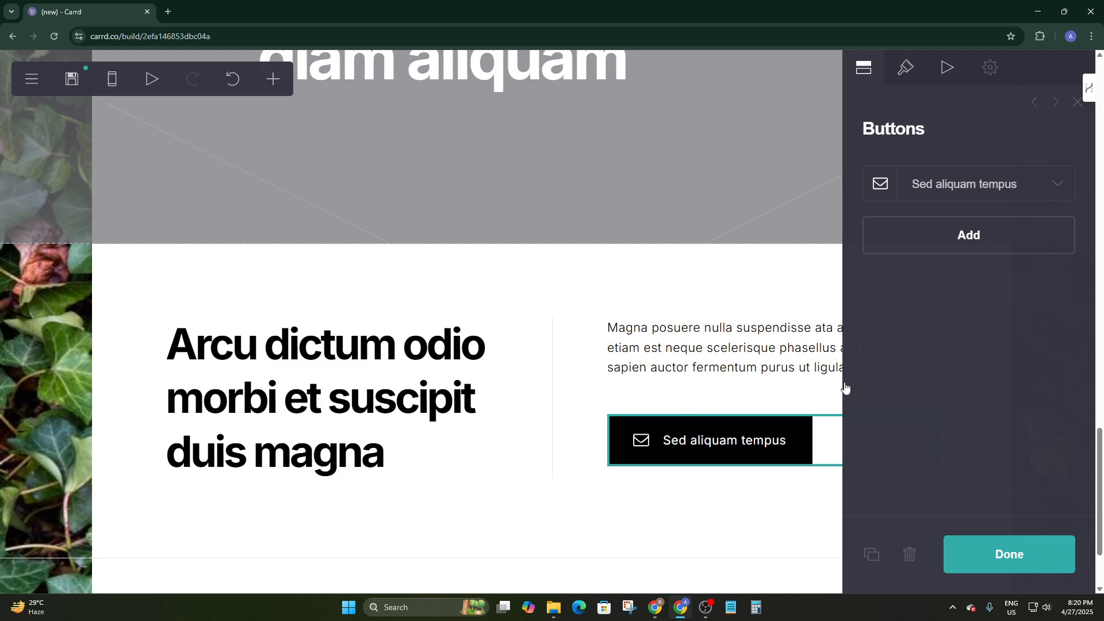
pyautogui.click(974, 185)
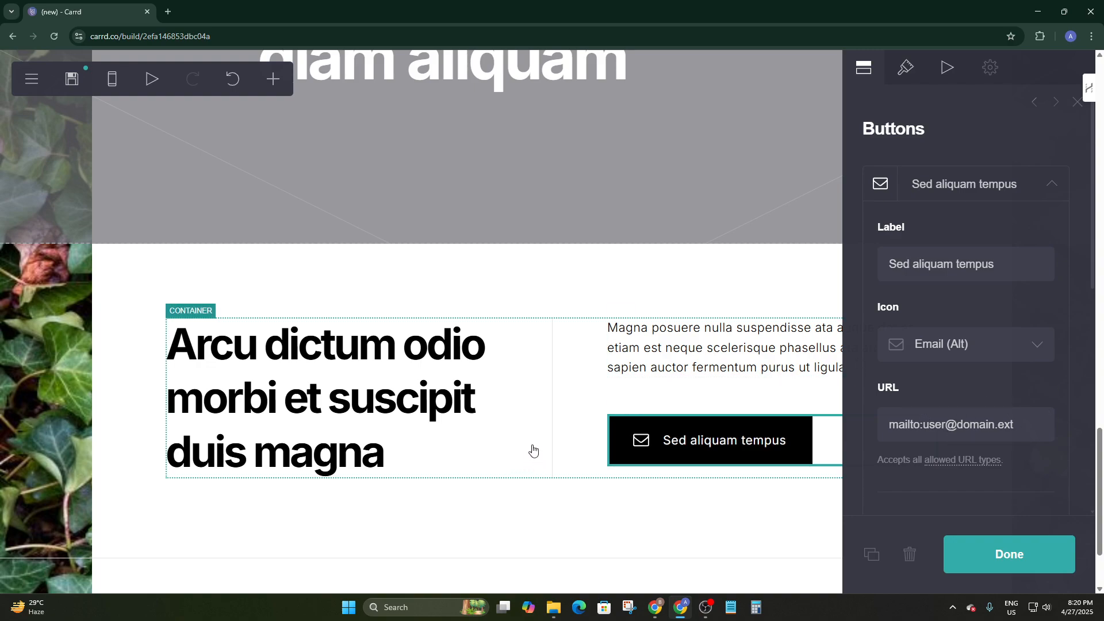
# Review the page sections from the purple banner down to the footer icons and close the button settings.
pyautogui.scroll(8, 542, 423)
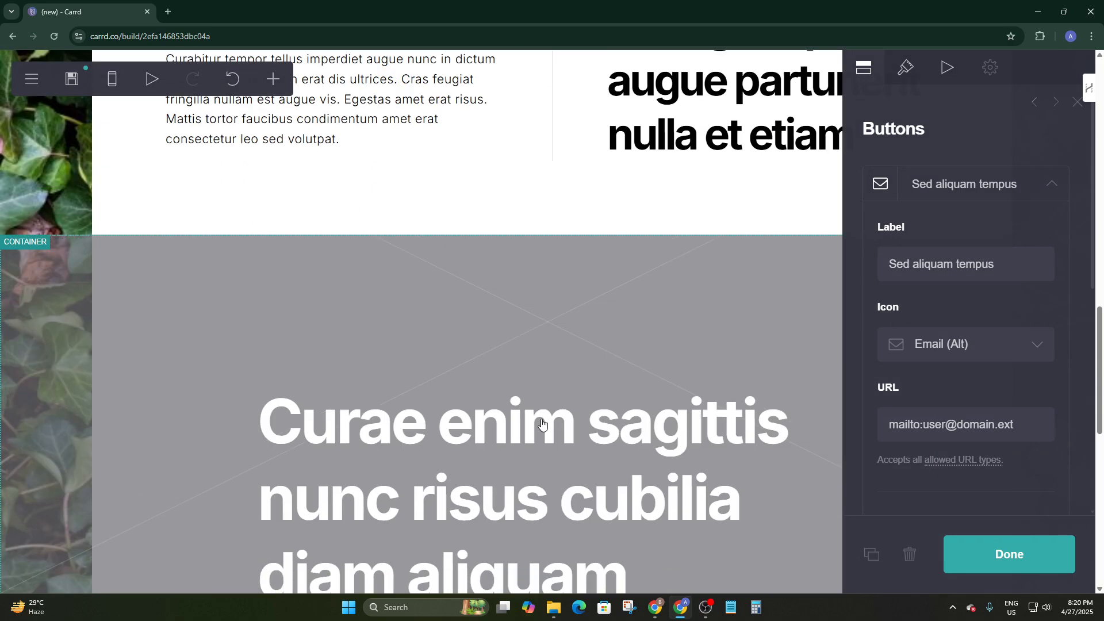
pyautogui.scroll(-10, 542, 423)
pyautogui.scroll(15, 541, 423)
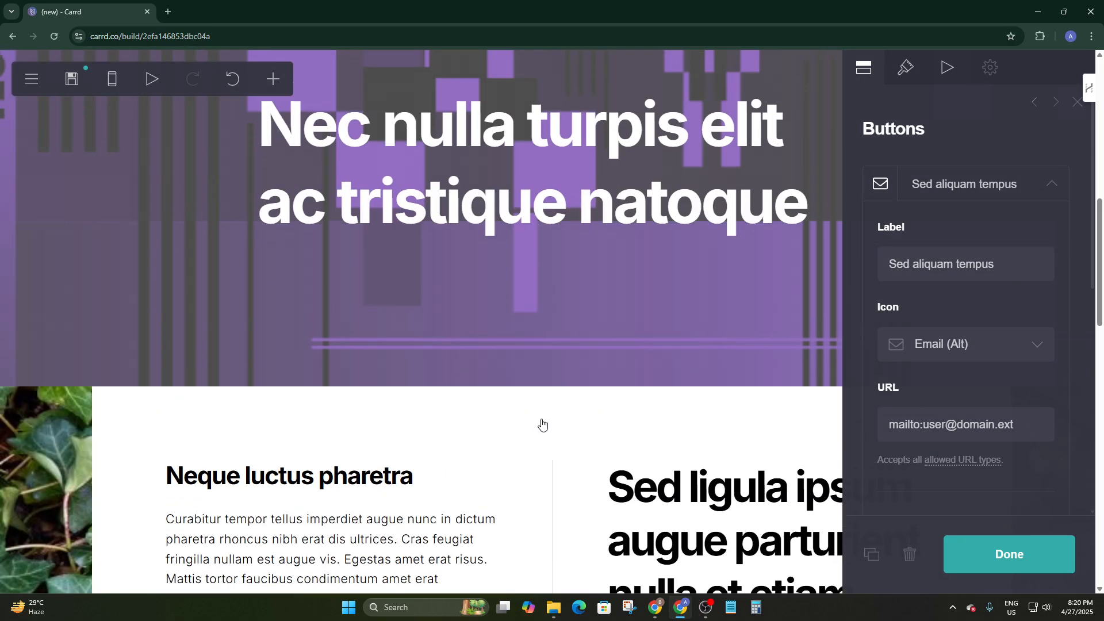
pyautogui.scroll(-12, 542, 423)
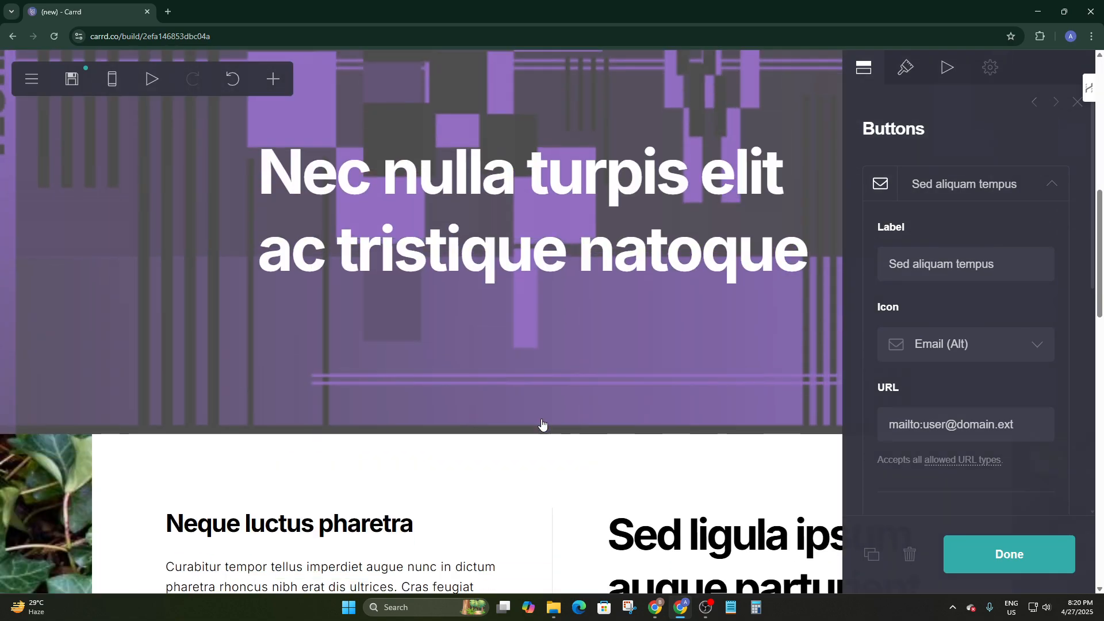
pyautogui.scroll(-3, 542, 423)
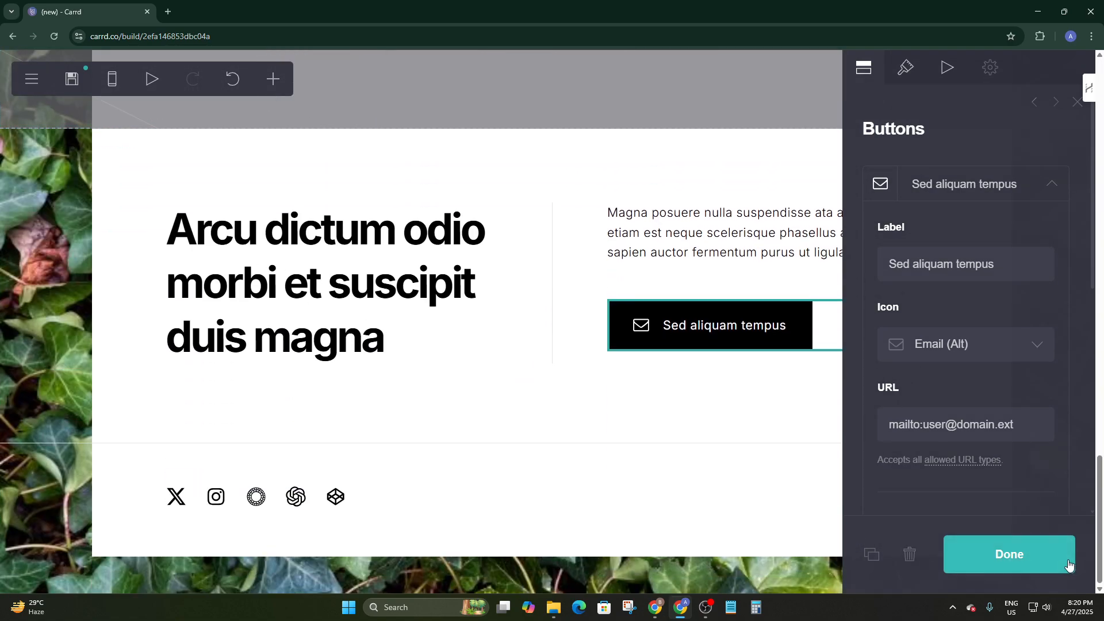
pyautogui.click(1051, 553)
pyautogui.scroll(15, 880, 451)
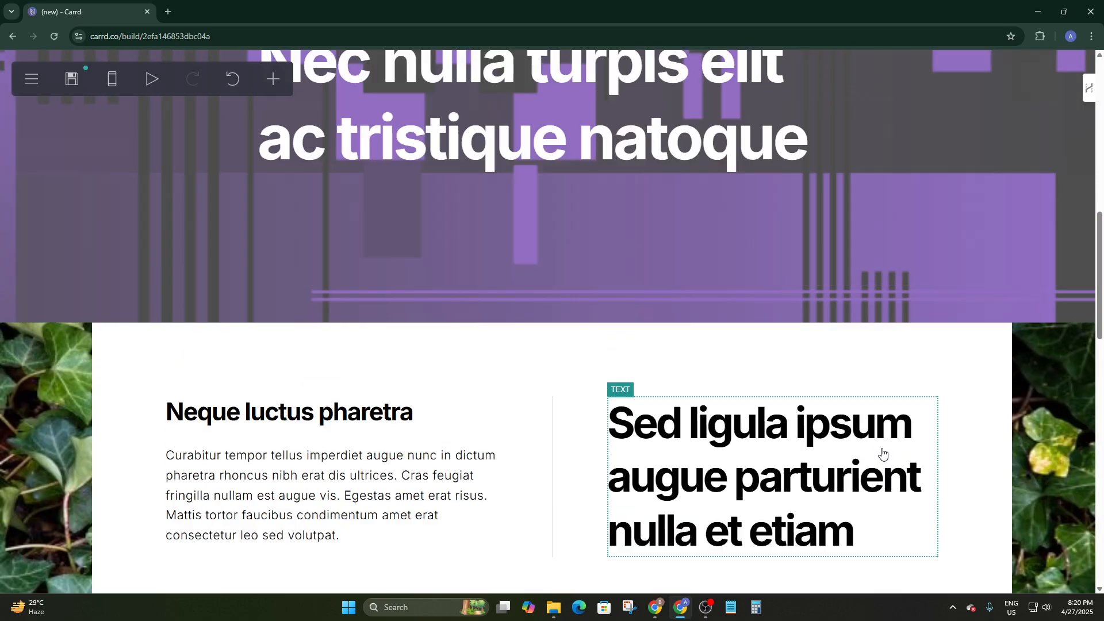
pyautogui.scroll(-15, 805, 495)
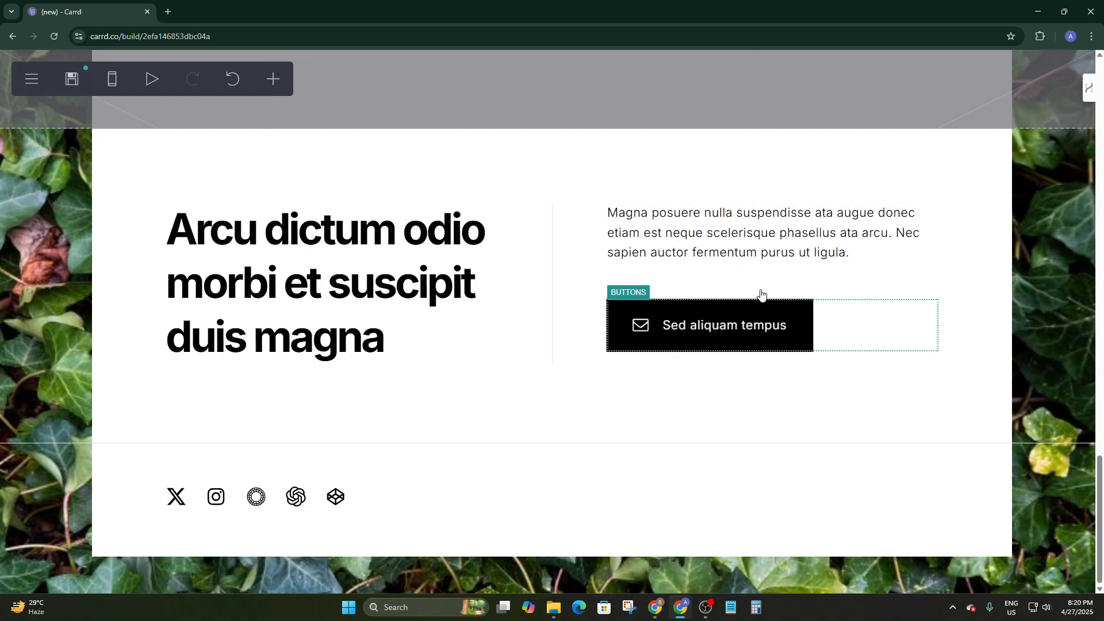
# Play the page's animations at the footer section and again at the GigaShot title section.
pyautogui.click(154, 80)
pyautogui.scroll(4, 435, 290)
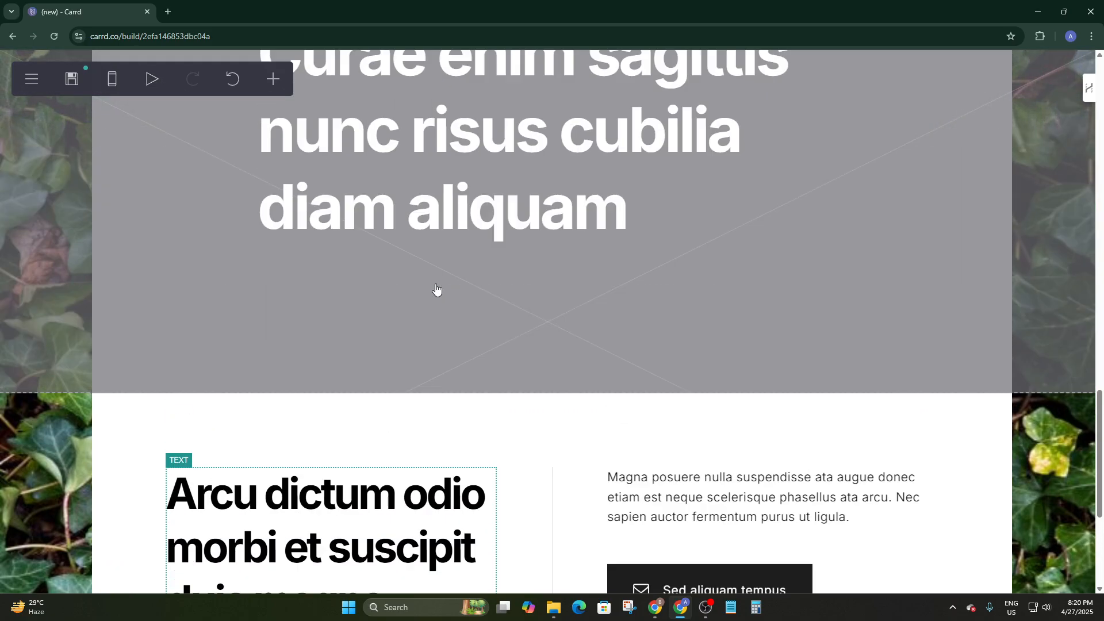
pyautogui.scroll(10, 436, 289)
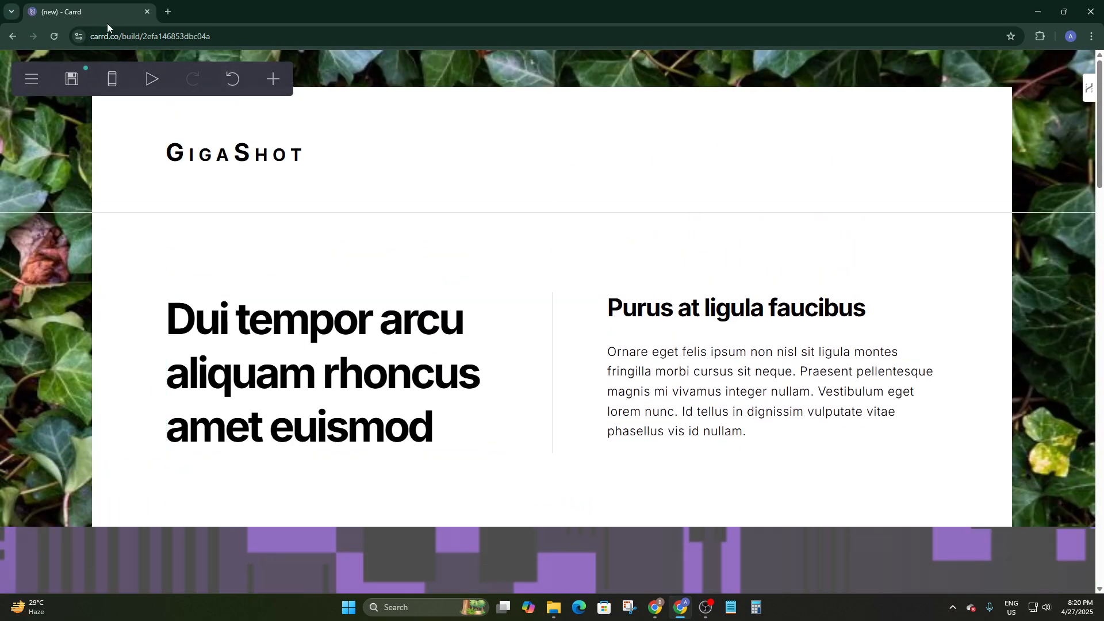
pyautogui.click(152, 79)
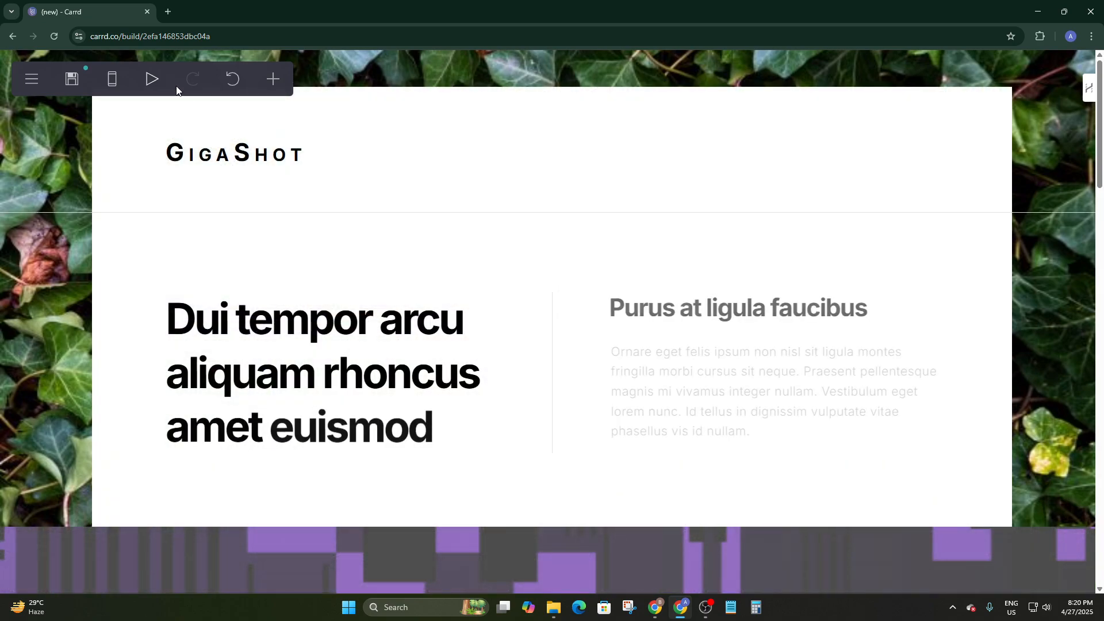